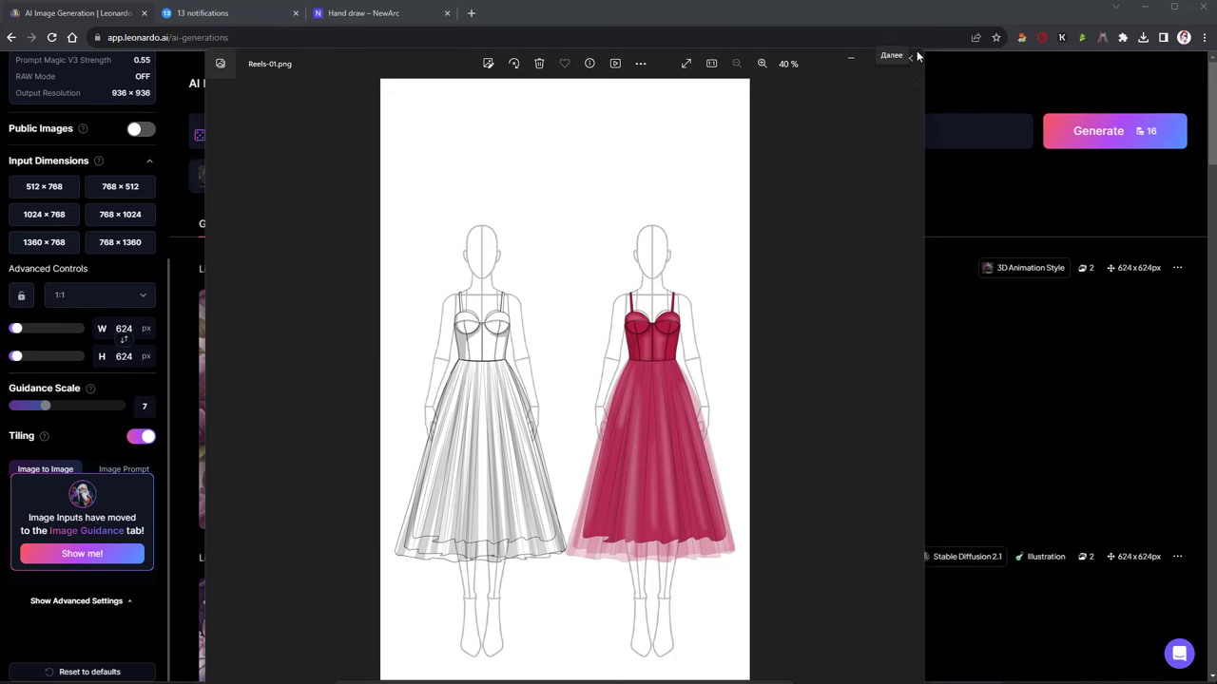
# Close the Reels-01.png dress sketch in Windows Photos
pyautogui.click(989, 202)
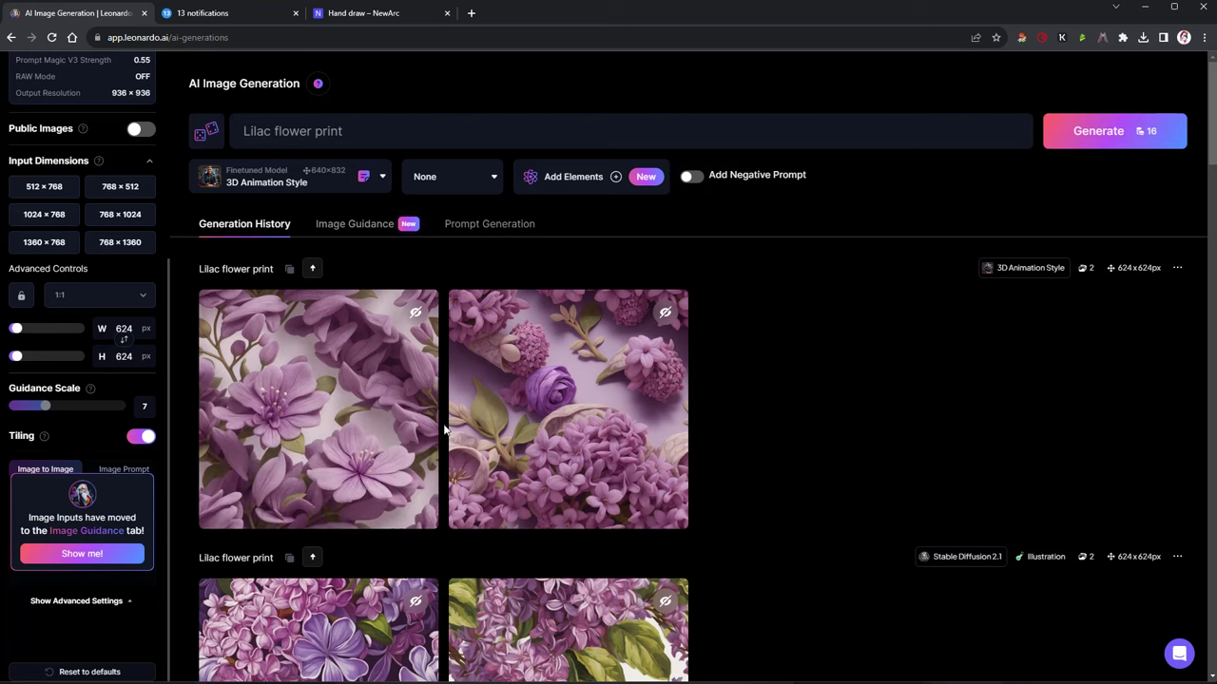
# Replace the lilac flower history with the Image Guidance section's four empty inputs
pyautogui.moveTo(437, 418)
pyautogui.scroll(-3, 628, 227)
pyautogui.scroll(3, 630, 231)
pyautogui.click(358, 228)
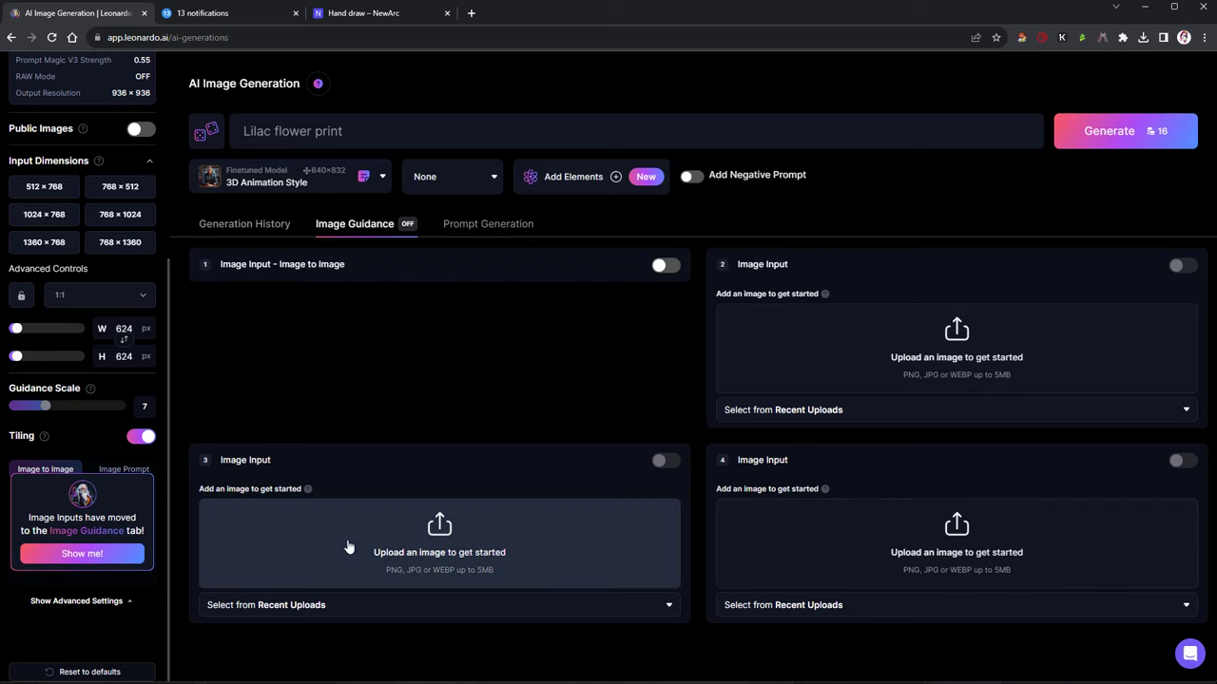
# Upload the Reels-01 dress sketch as the Image to Image source at strength 0.30
pyautogui.click(662, 267)
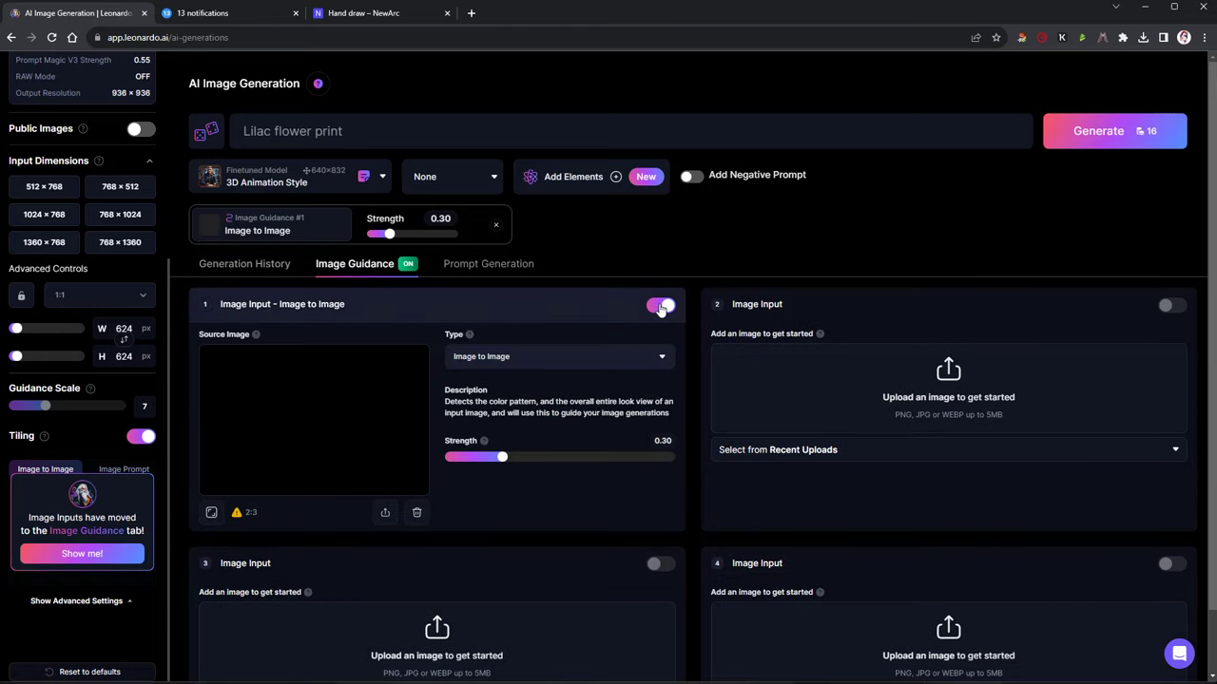
pyautogui.click(661, 310)
pyautogui.click(466, 536)
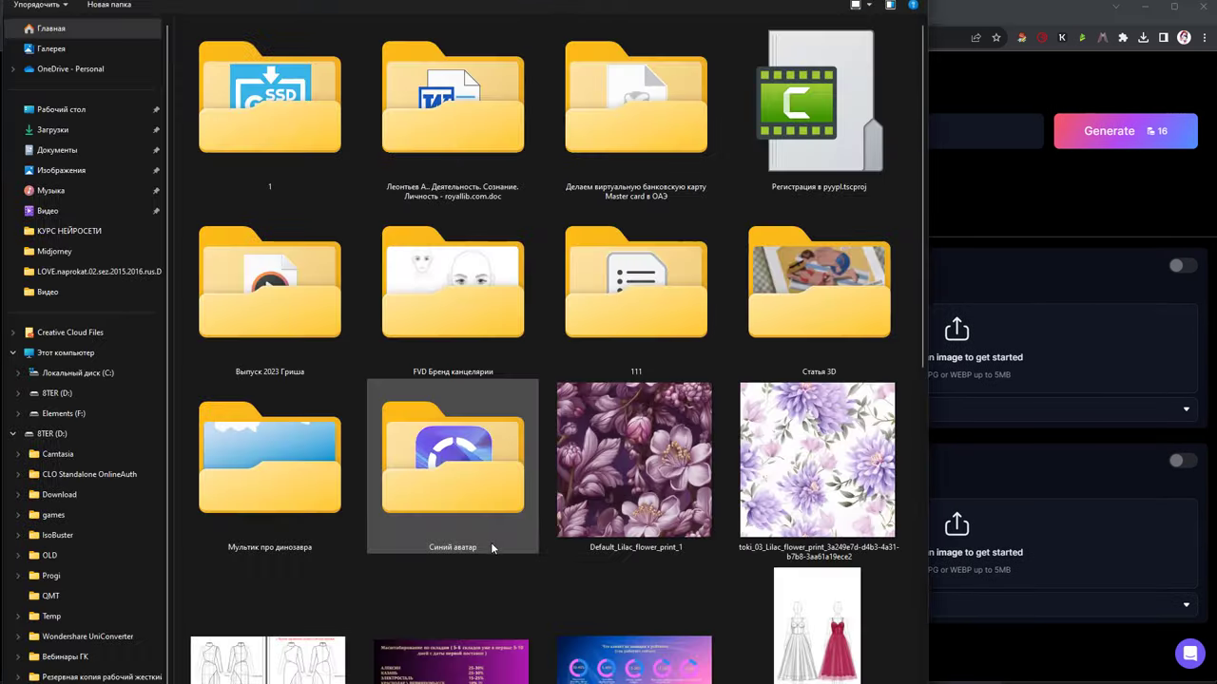
pyautogui.scroll(-5, 634, 466)
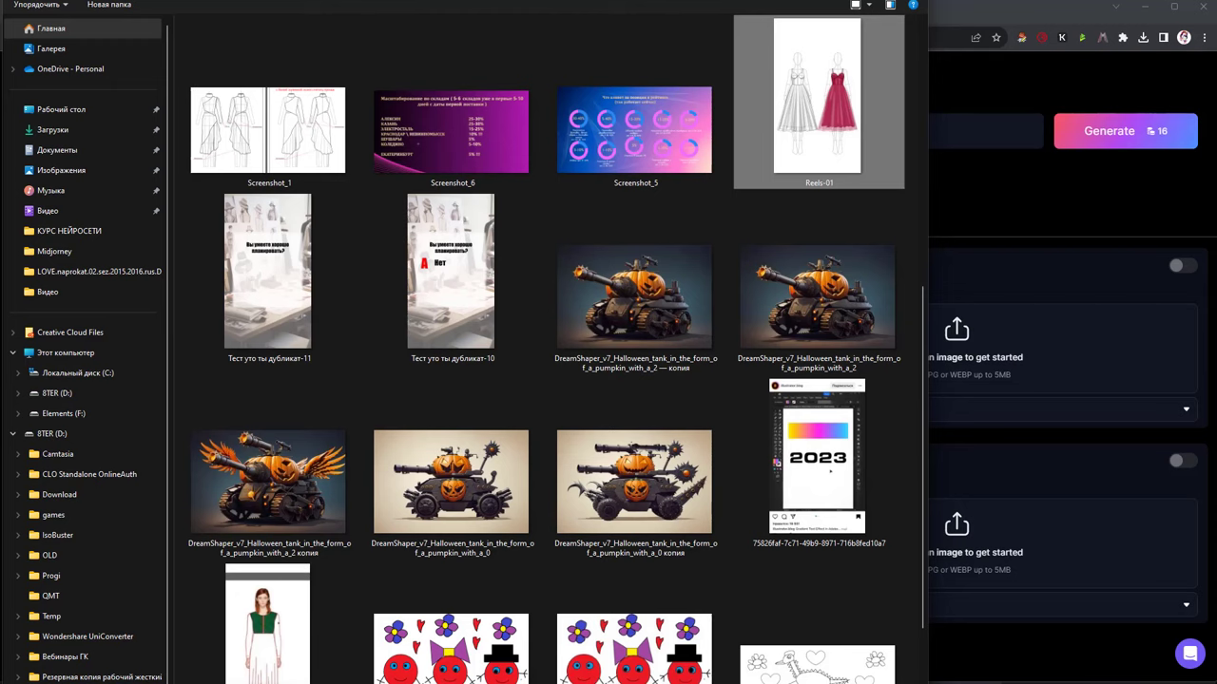
pyautogui.press('Return')
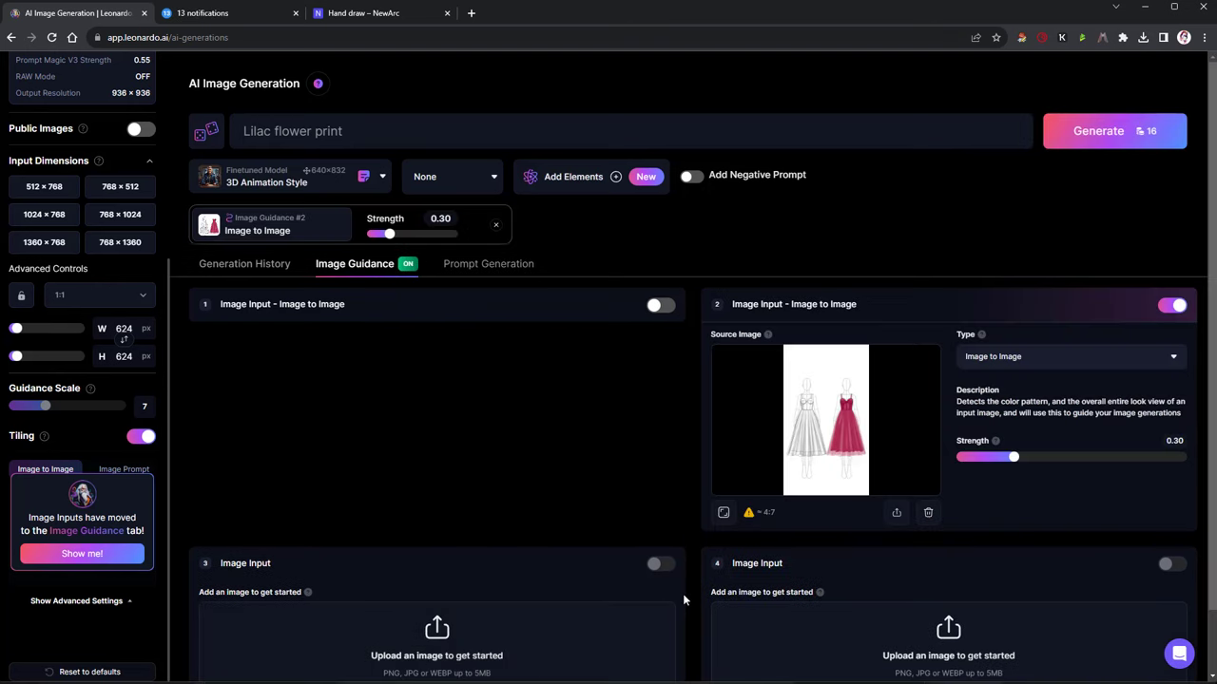
pyautogui.click(1109, 370)
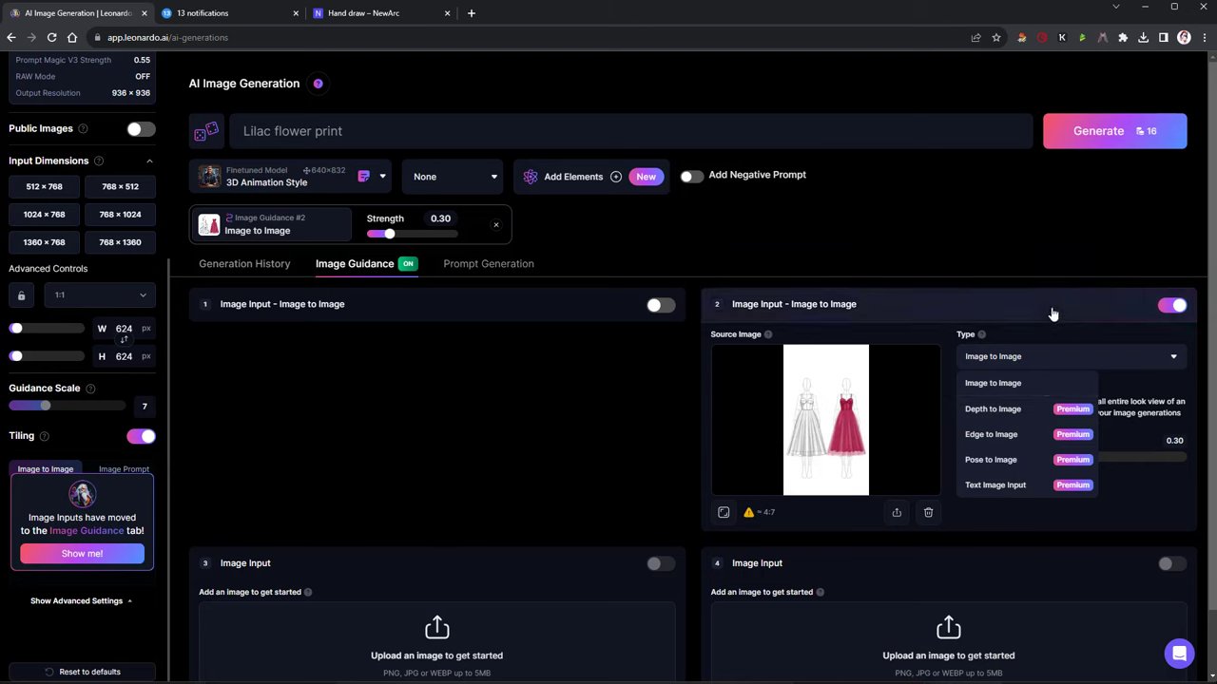
# Switch the generation model to Stable Diffusion 2.1, keeping the style at None
pyautogui.click(680, 131)
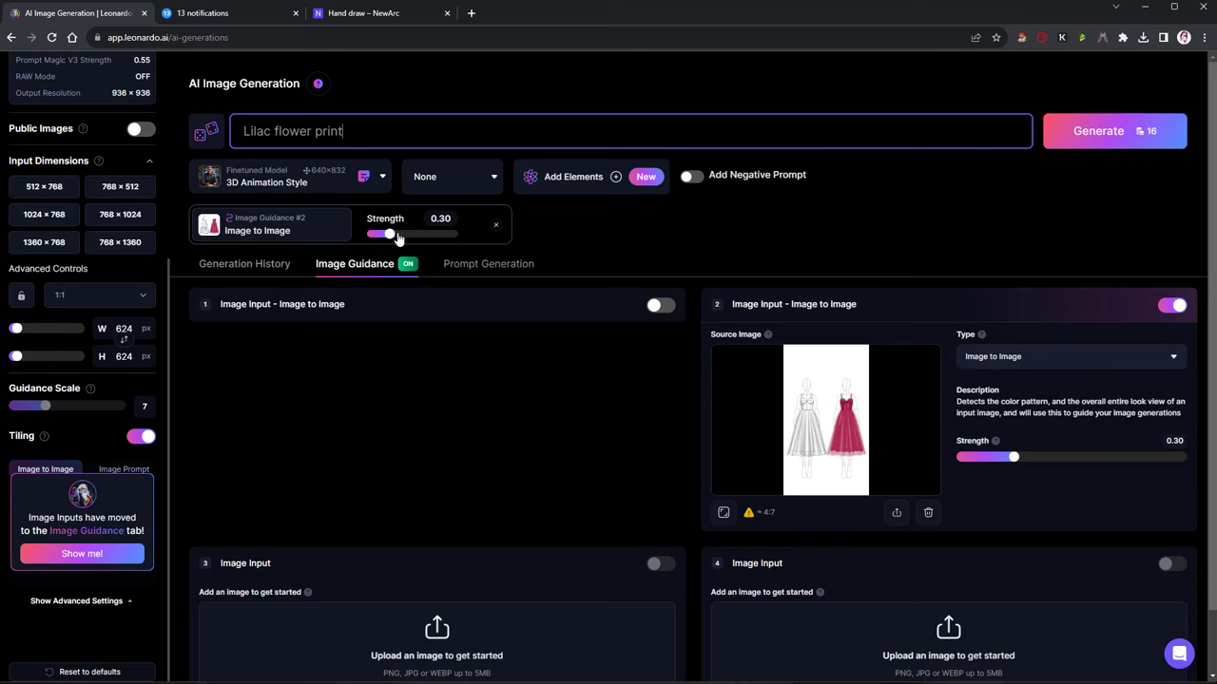
pyautogui.click(372, 186)
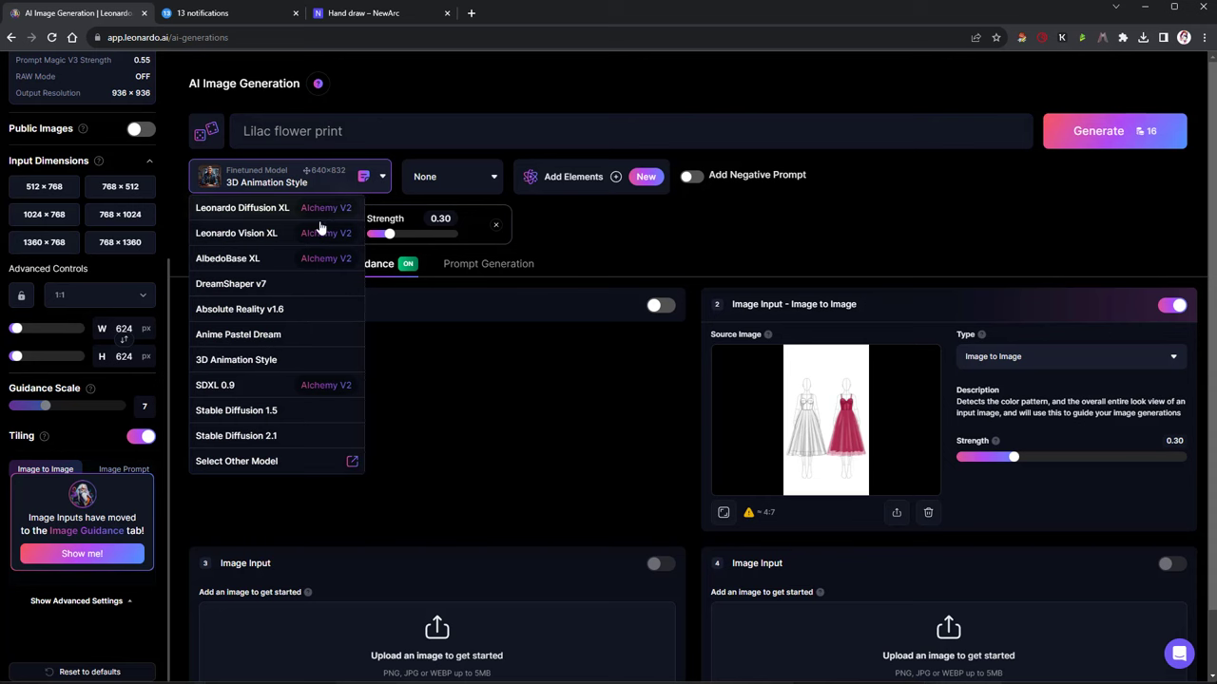
pyautogui.click(283, 436)
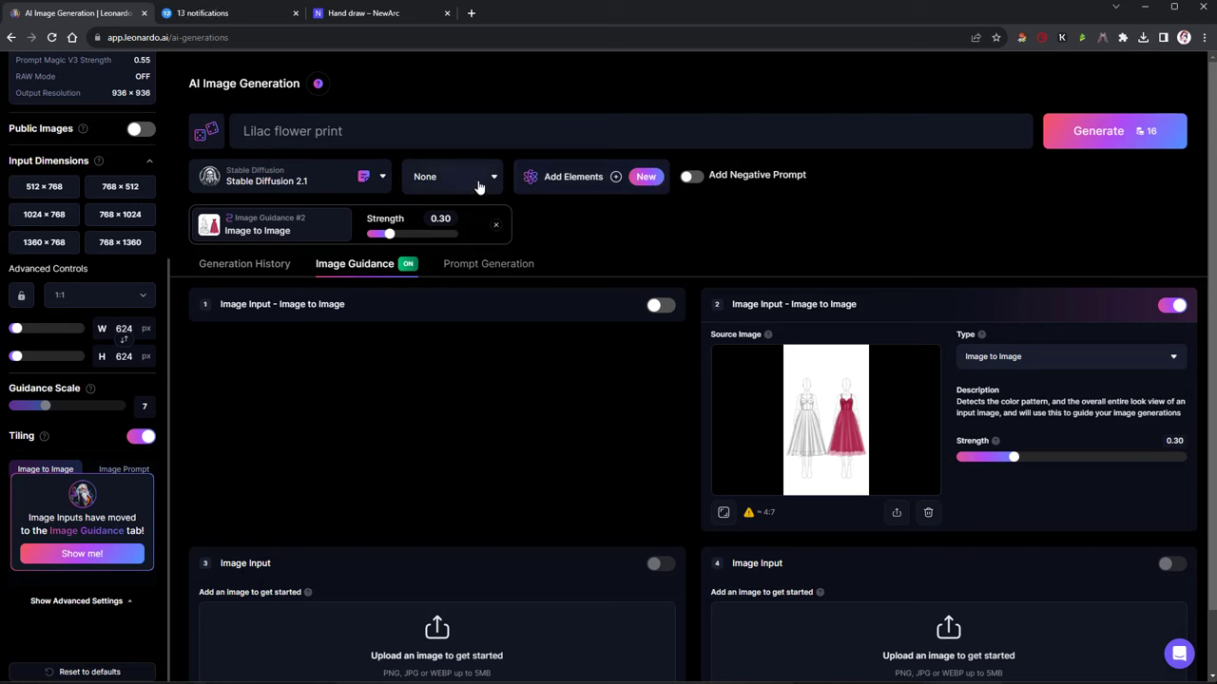
pyautogui.click(483, 180)
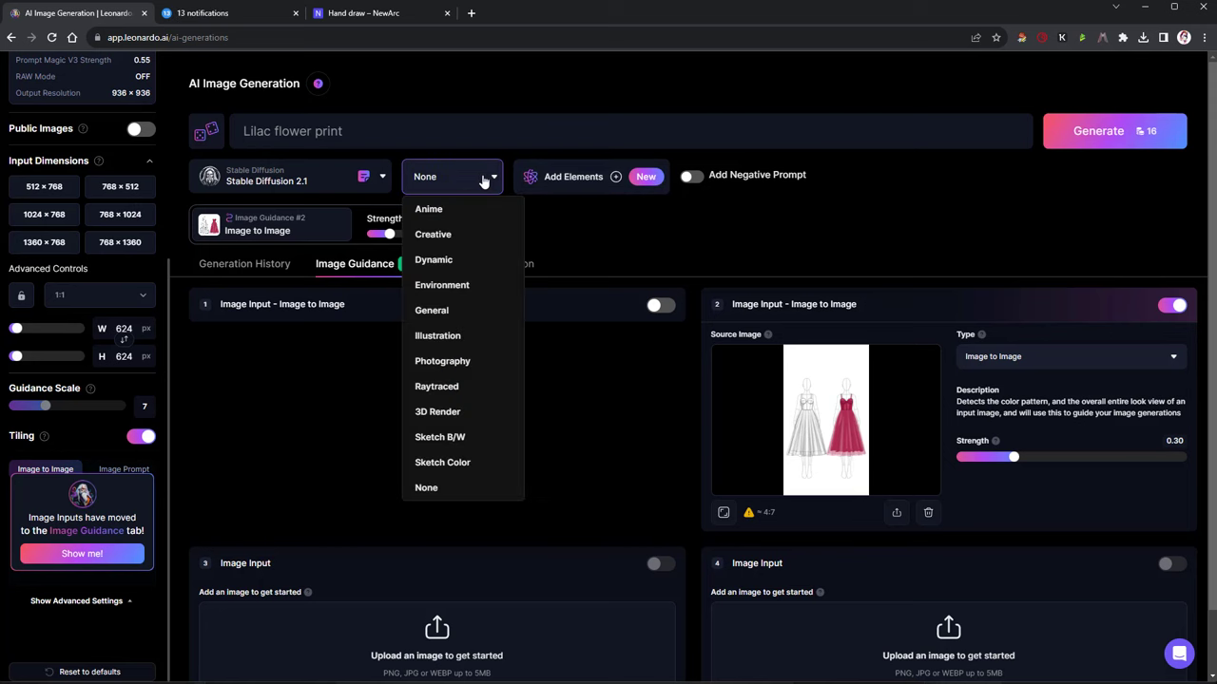
pyautogui.click(483, 181)
# Replace the 'Lilac flower print' prompt with 'lilac silk and'
pyautogui.doubleClick(328, 131)
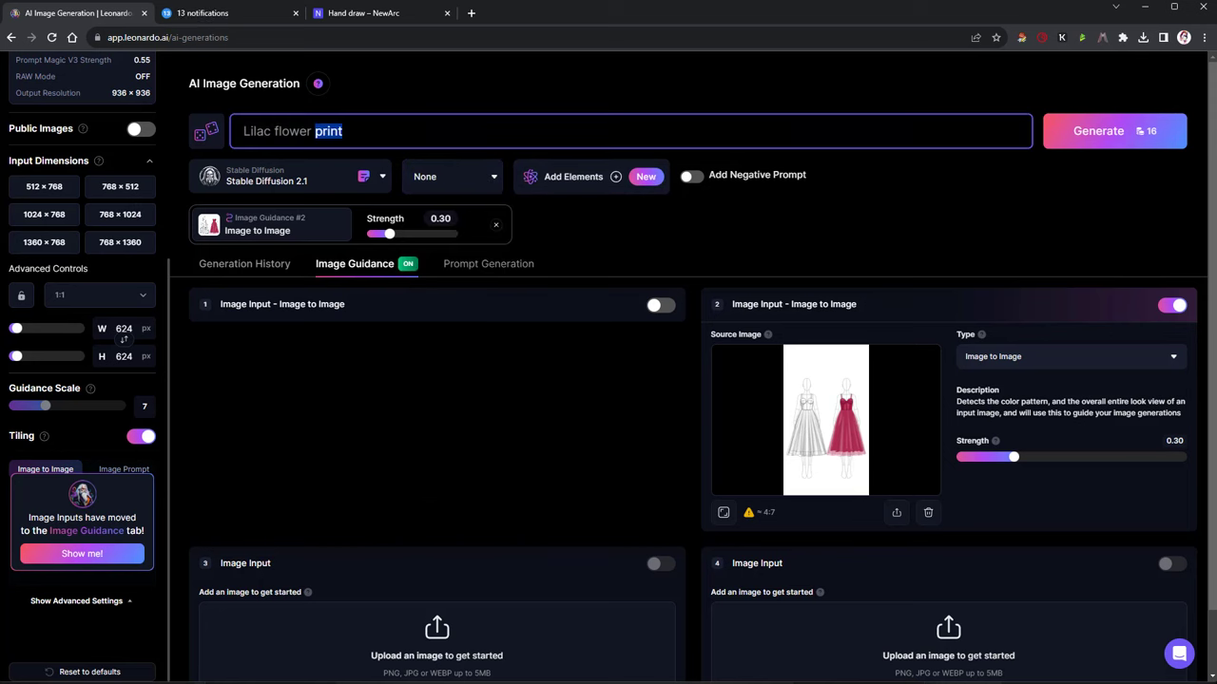
pyautogui.hotkey('ctrl', 'a')
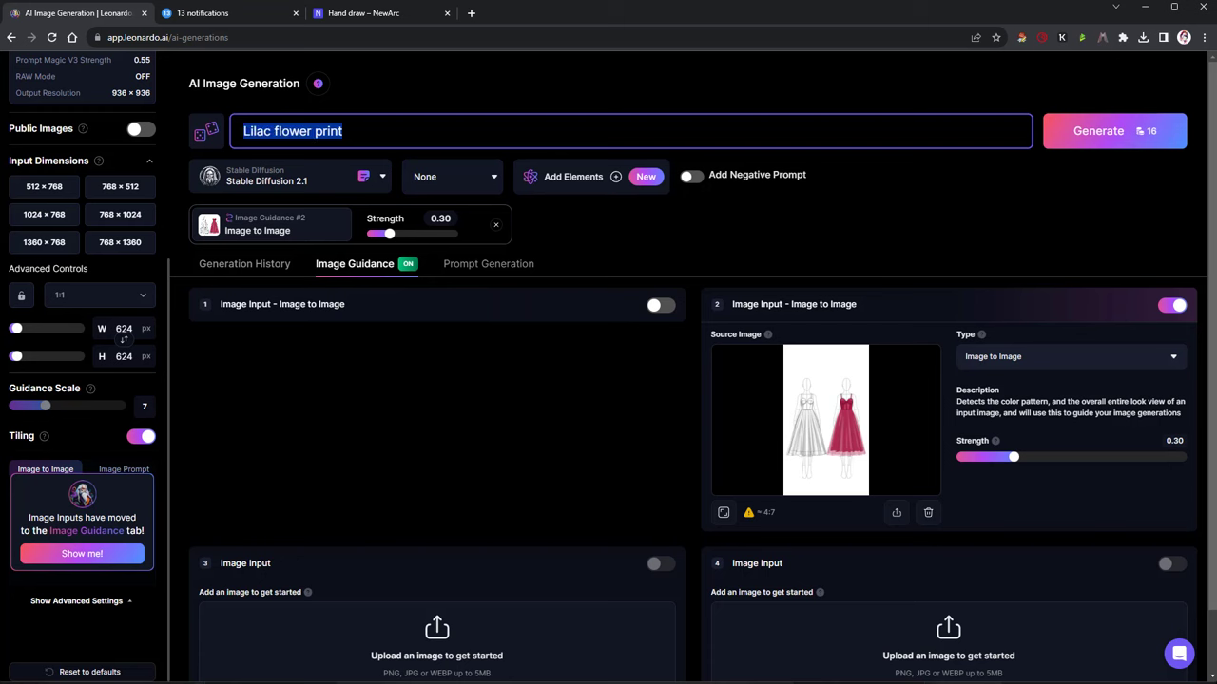
pyautogui.write('li')
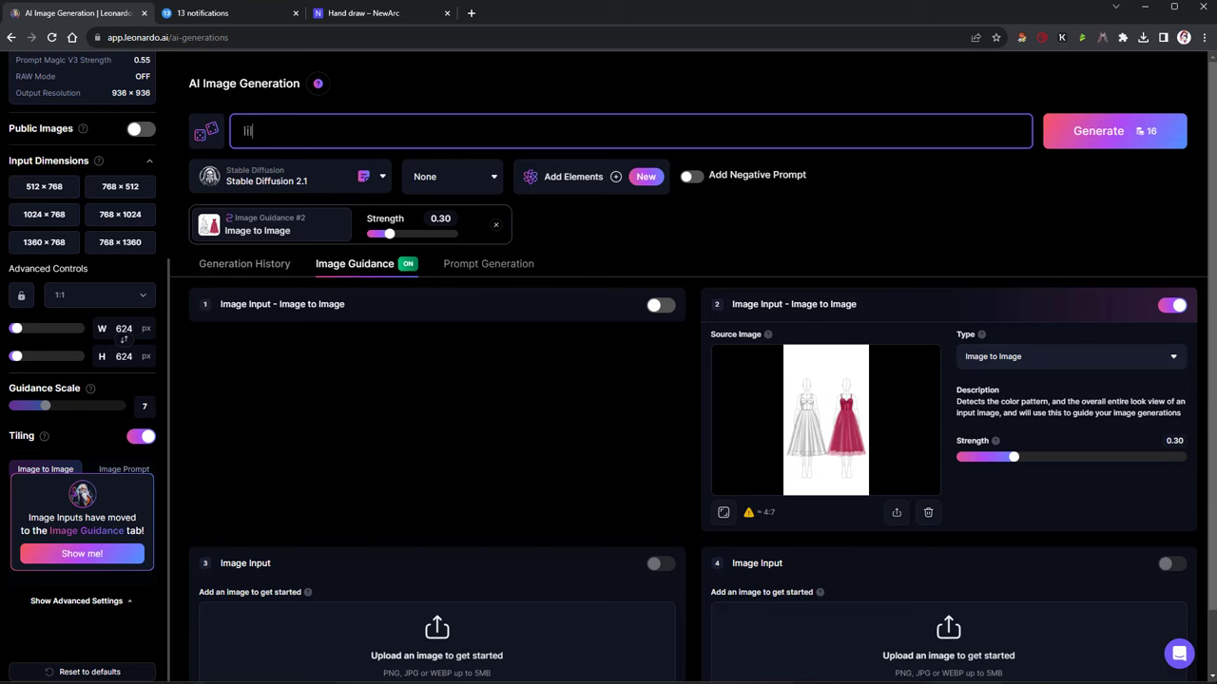
pyautogui.write('l')
pyautogui.write('ac si')
pyautogui.write('l')
pyautogui.write('k and')
# Open Google Translate in a new browser tab
pyautogui.click(470, 12)
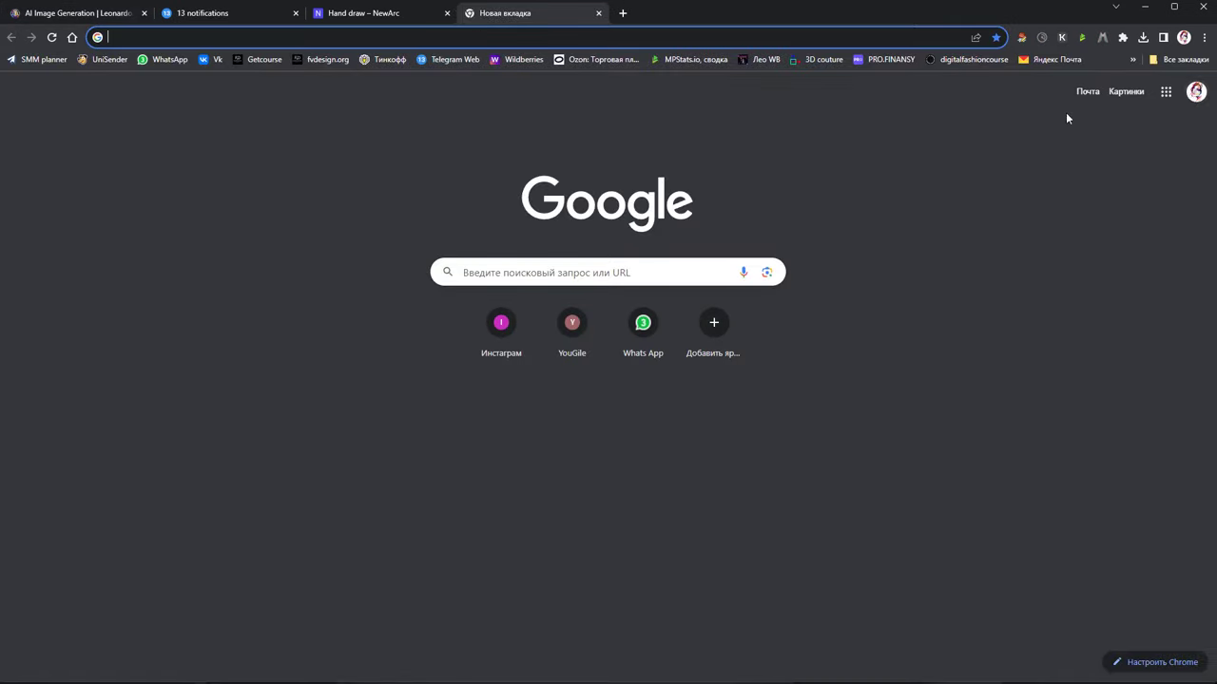
pyautogui.click(1165, 92)
pyautogui.click(1081, 282)
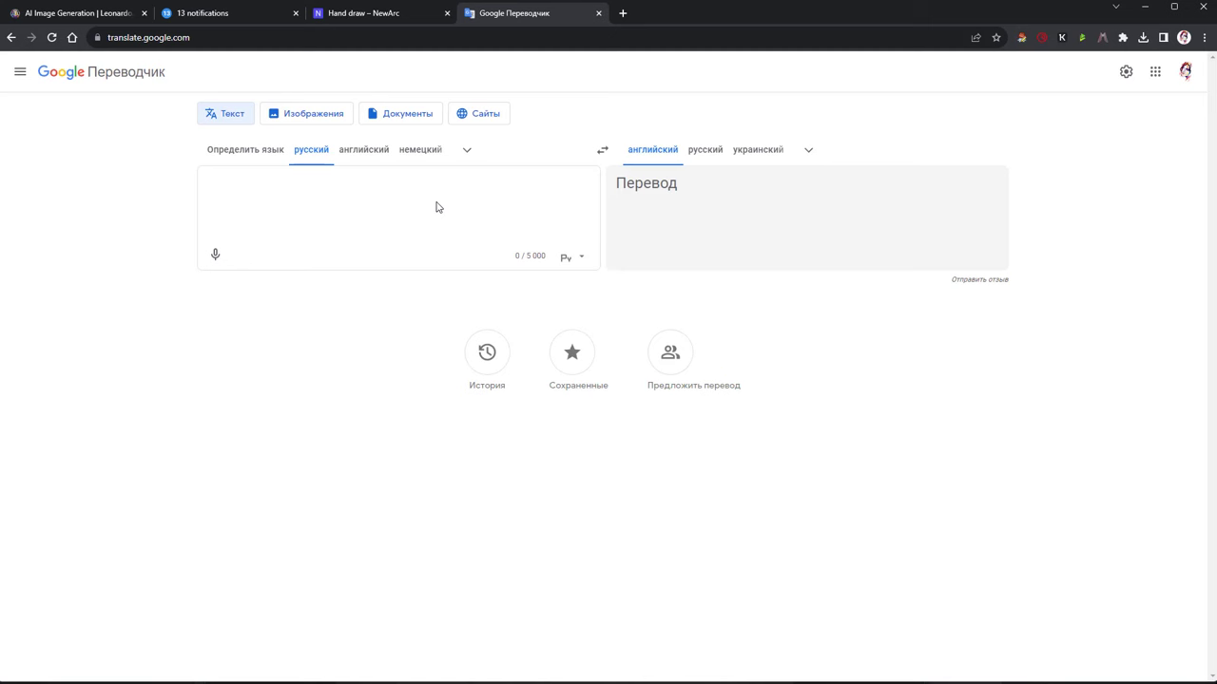
# Translate 'лиловое шелковое платье с органзой' and select the English 'lilac silk dress with organza'
pyautogui.write('квкйджть ')
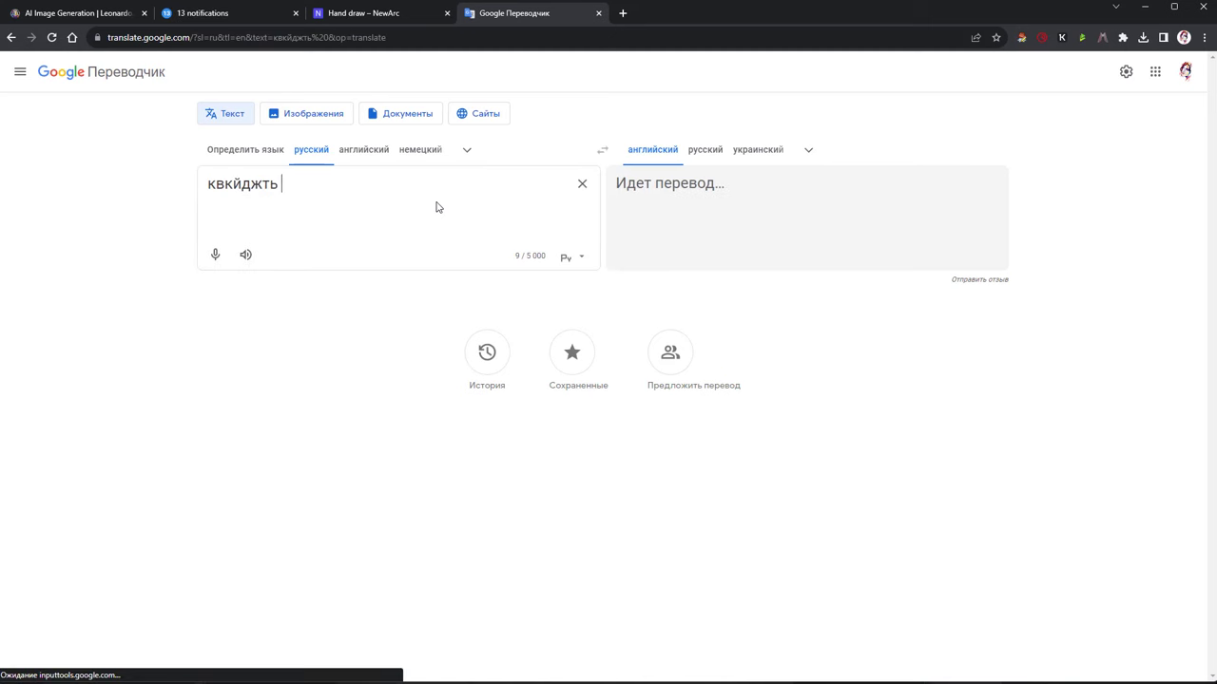
pyautogui.write('itkr')
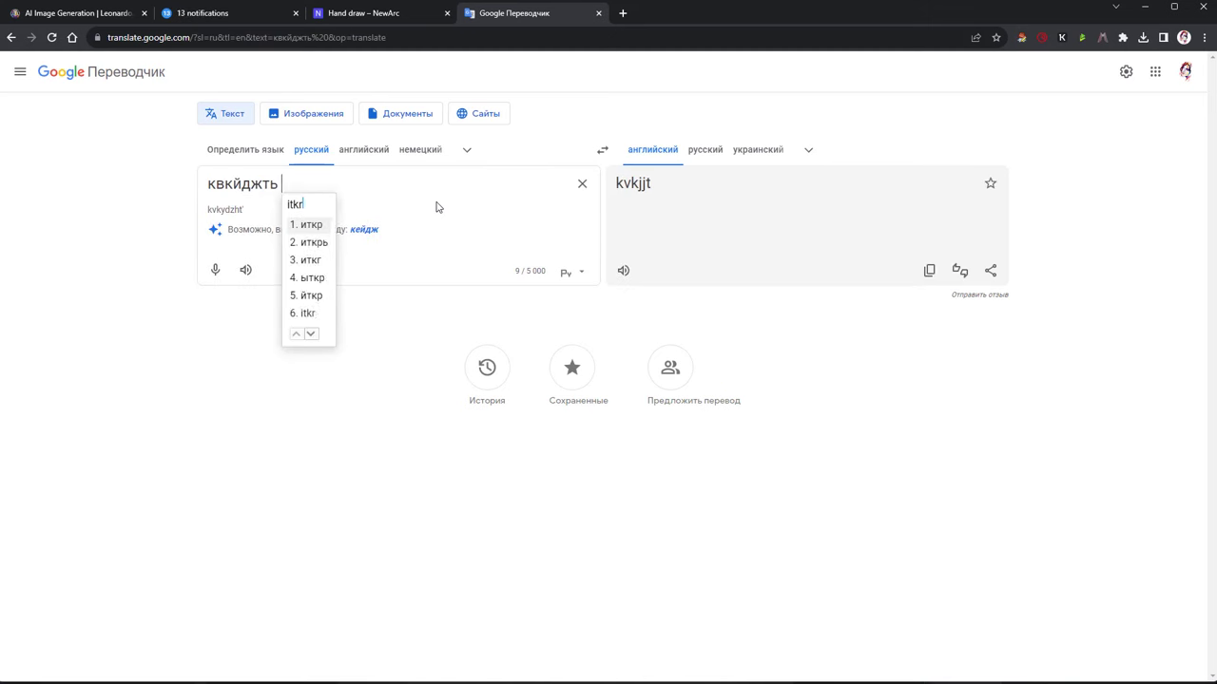
pyautogui.write('иткрьдйть гкфнмт c')
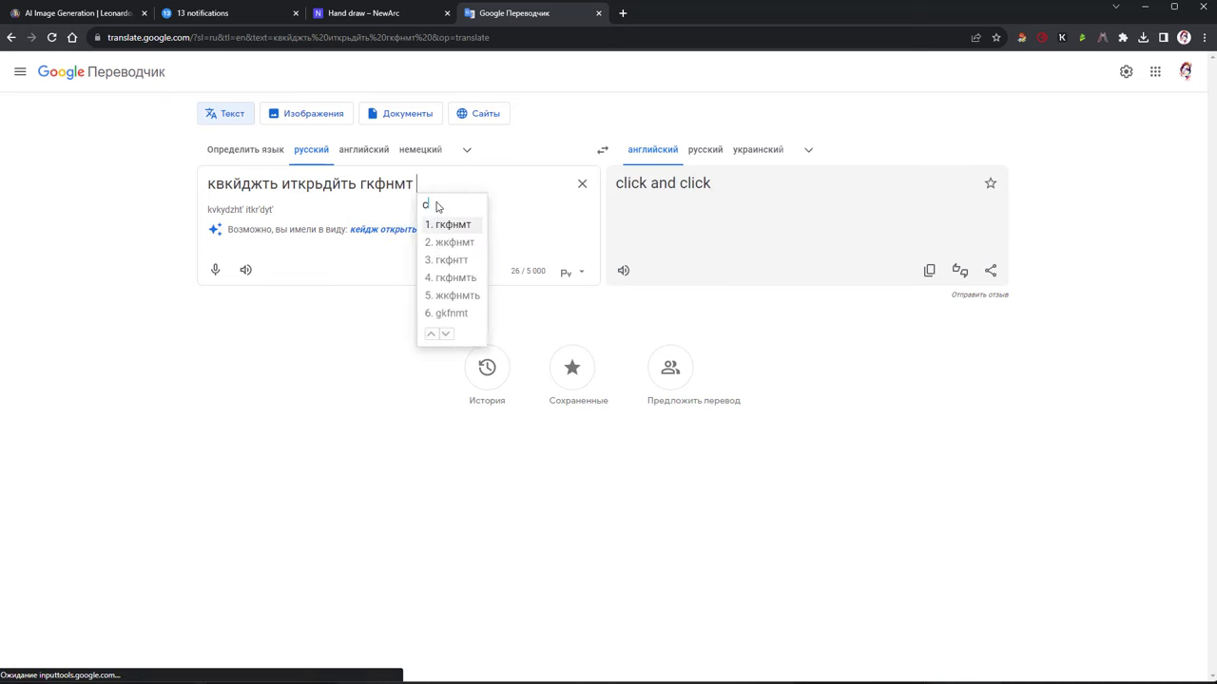
pyautogui.write(' jhufypjq')
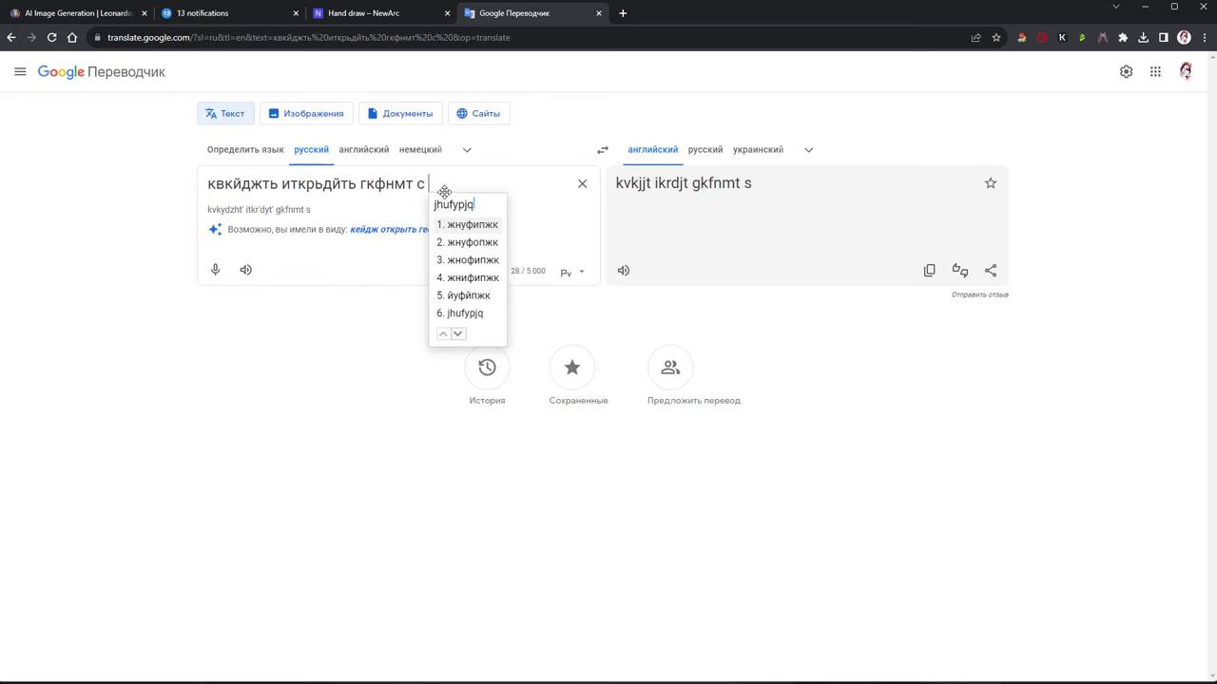
pyautogui.click(441, 183)
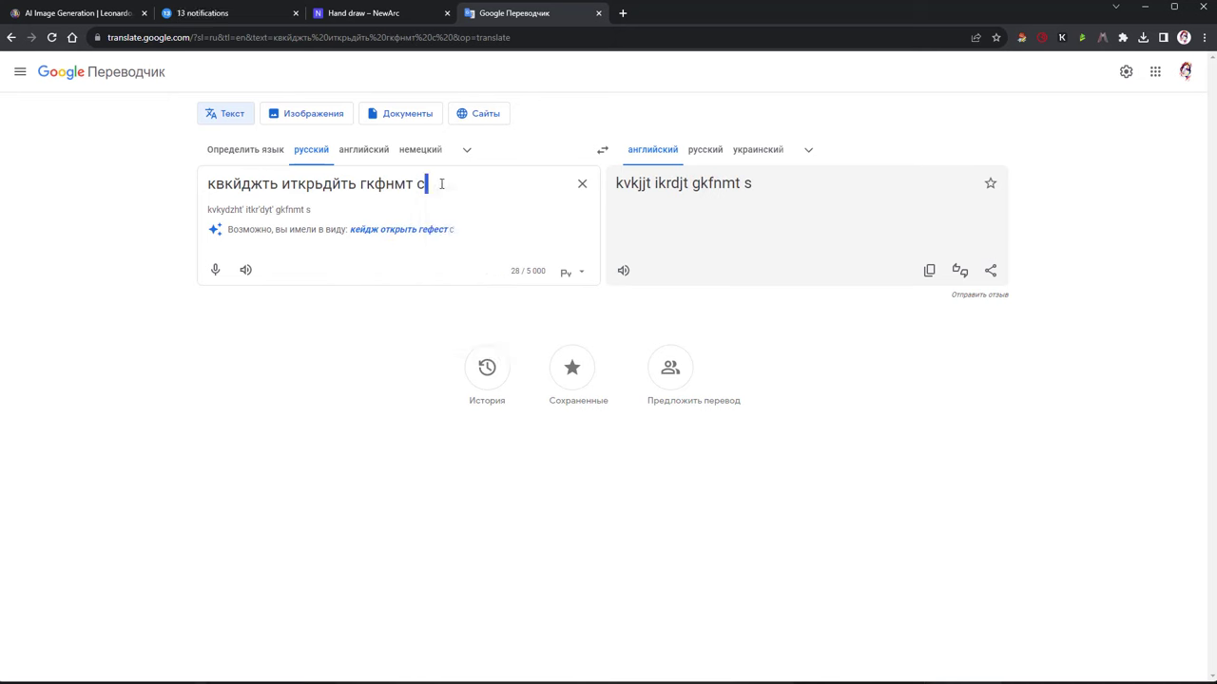
pyautogui.hotkey('ctrl', 'a')
pyautogui.write('лил')
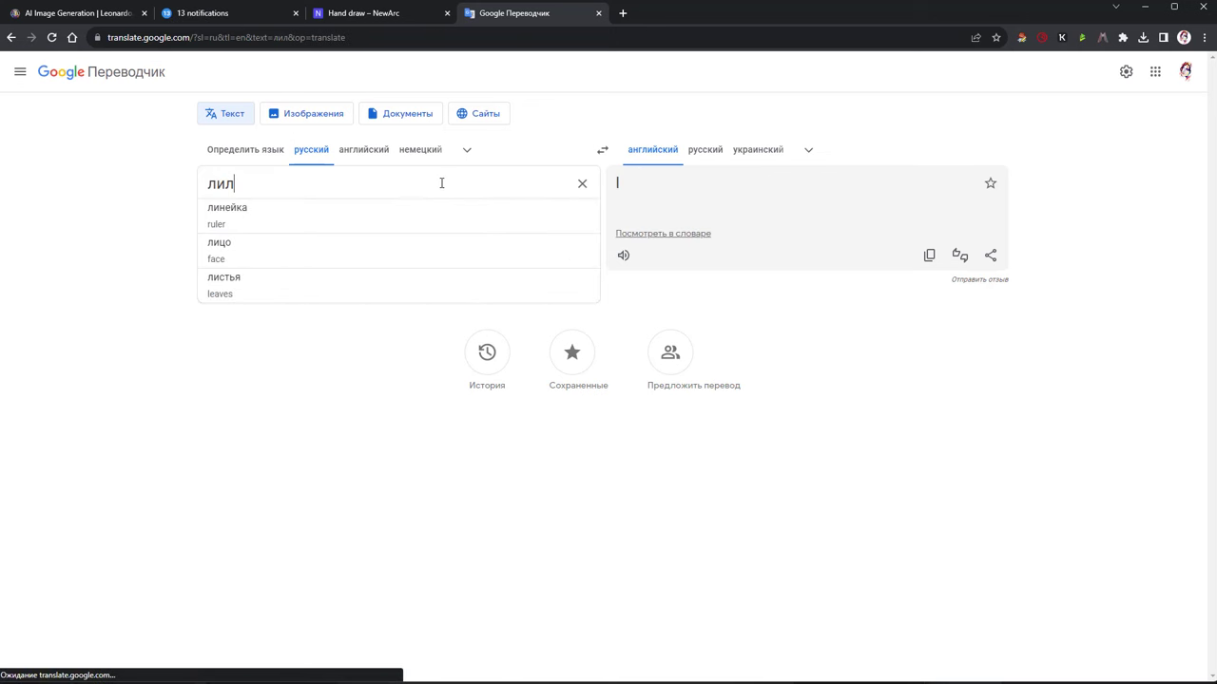
pyautogui.write('овое шел')
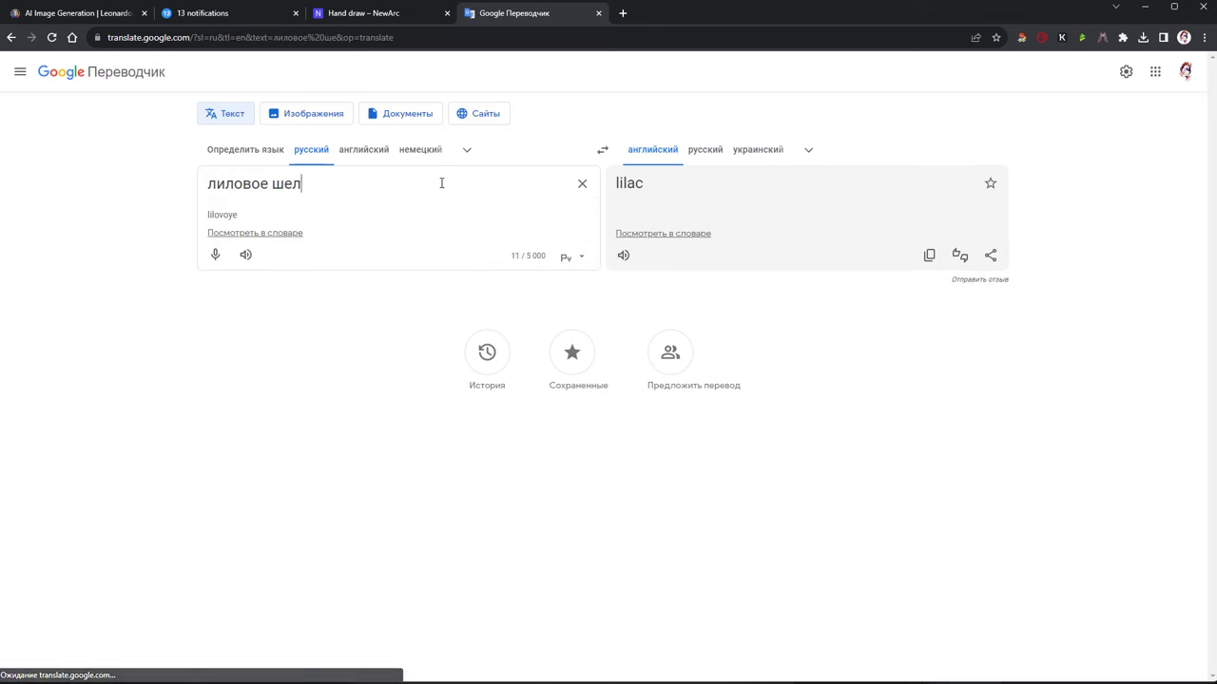
pyautogui.write('ковое пл')
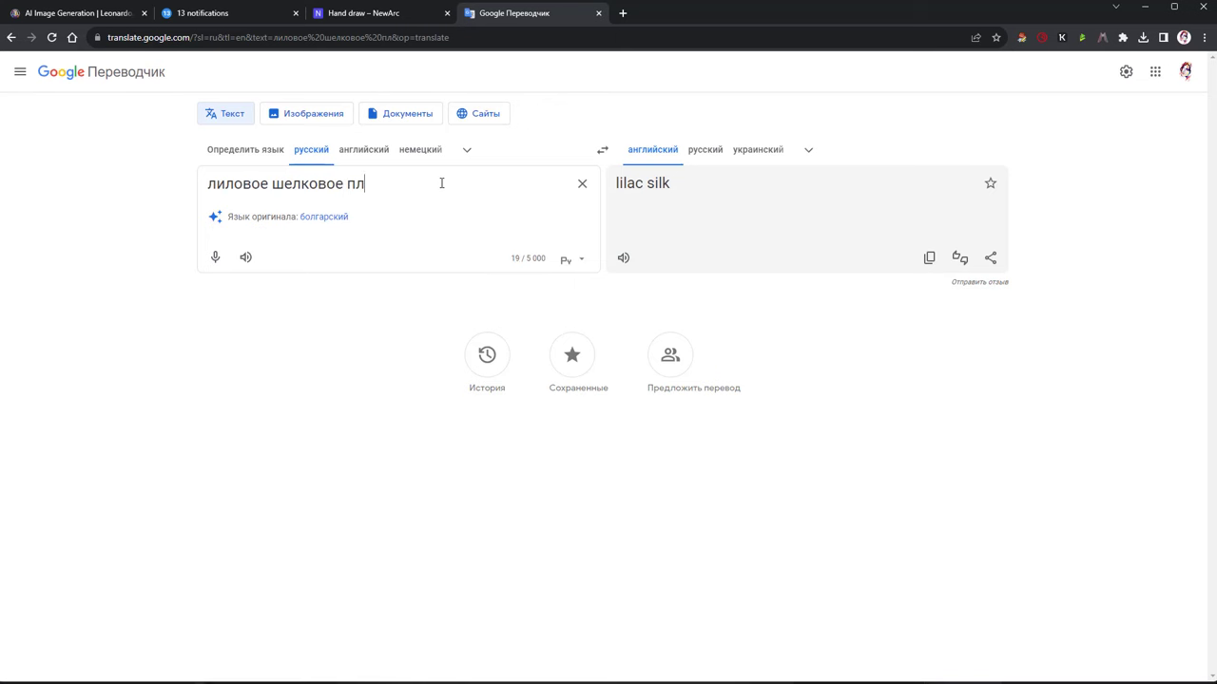
pyautogui.write('атье с ор')
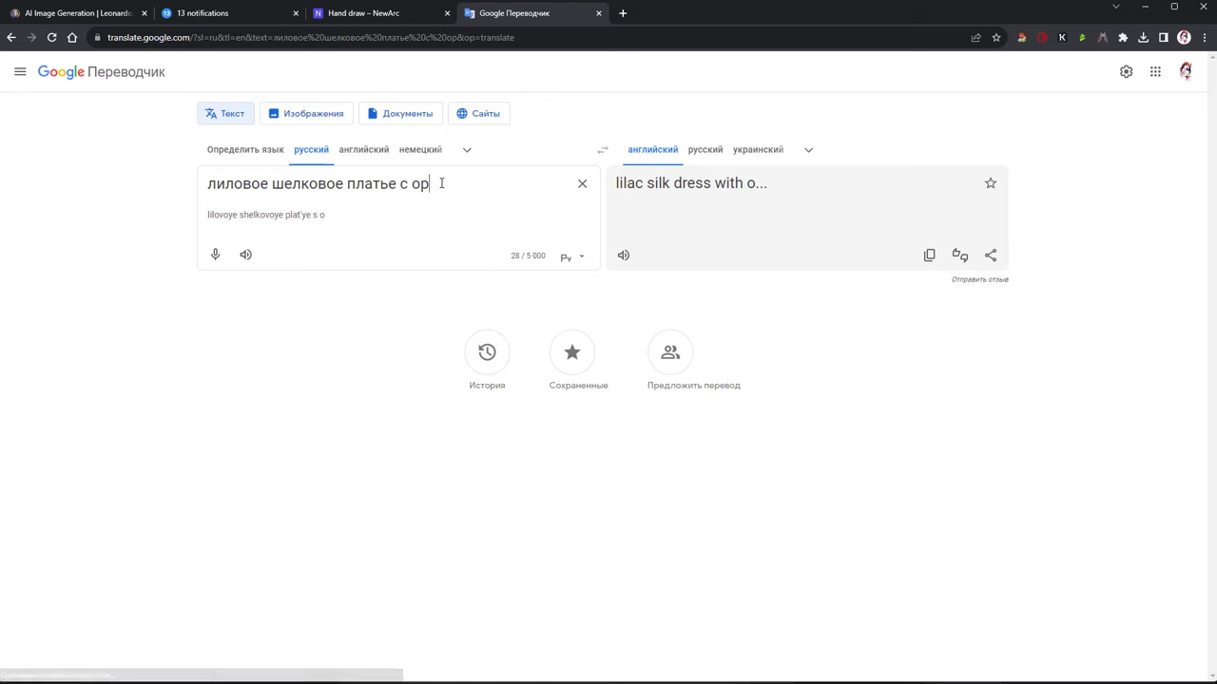
pyautogui.write('ганзой')
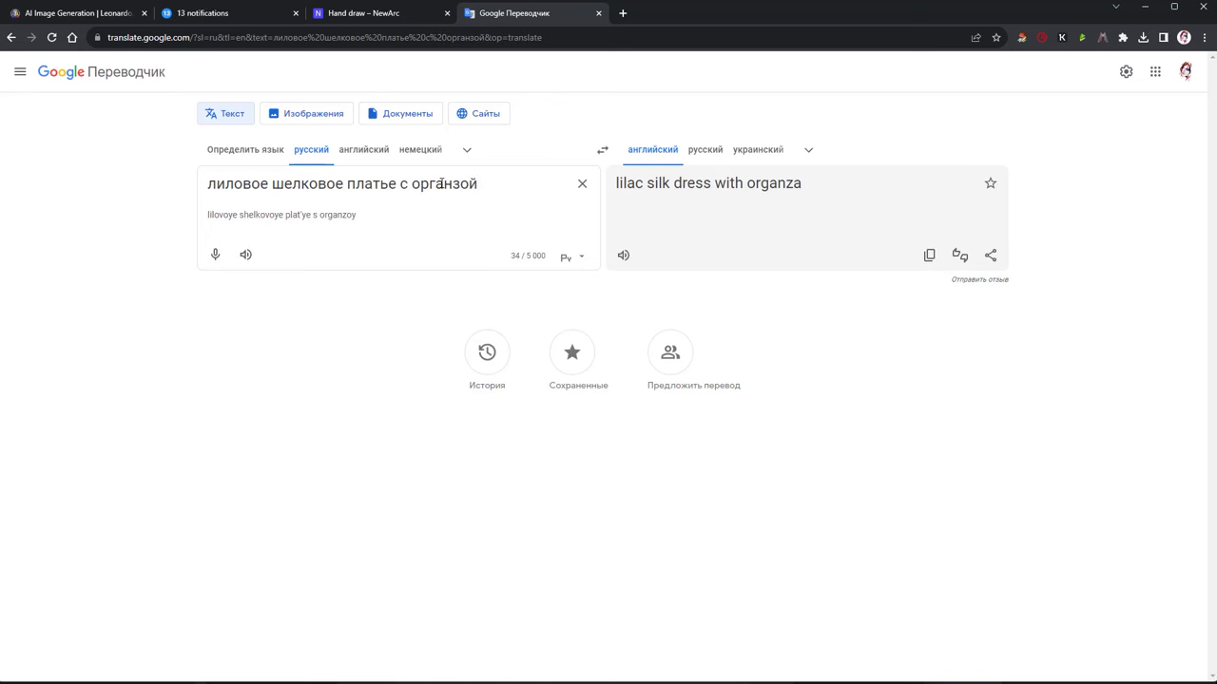
pyautogui.moveTo(801, 184); pyautogui.dragTo(614, 184)
pyautogui.hotkey('ctrl', 'c')
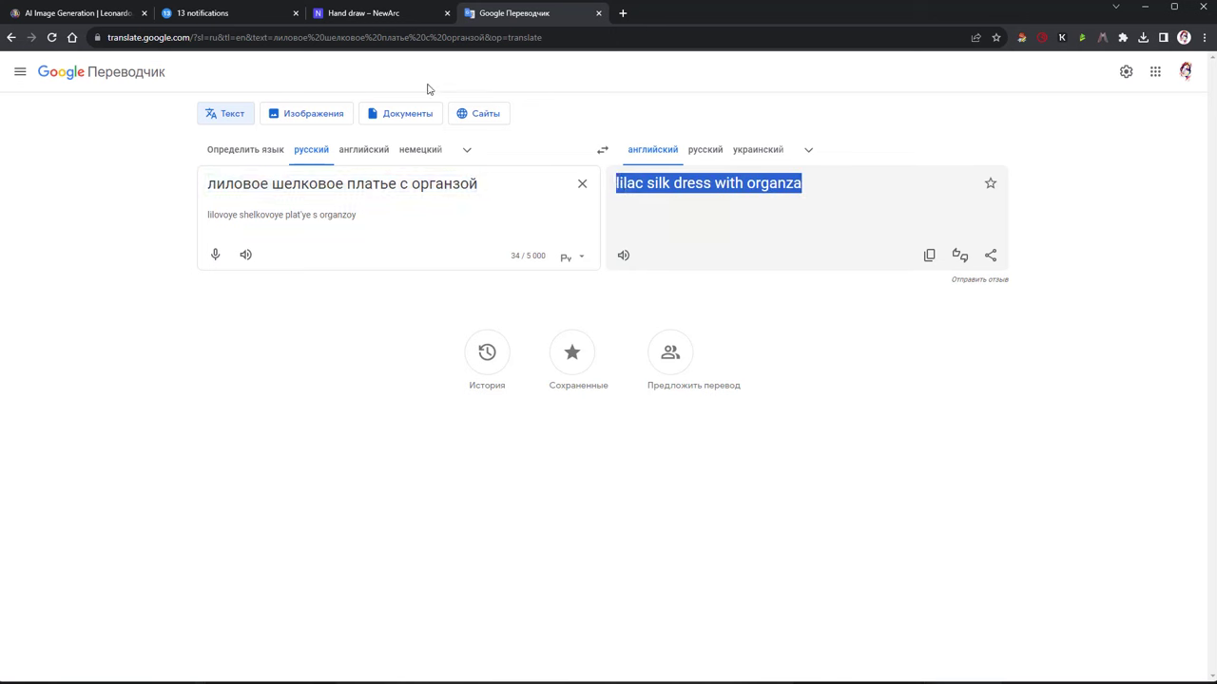
pyautogui.click(62, 14)
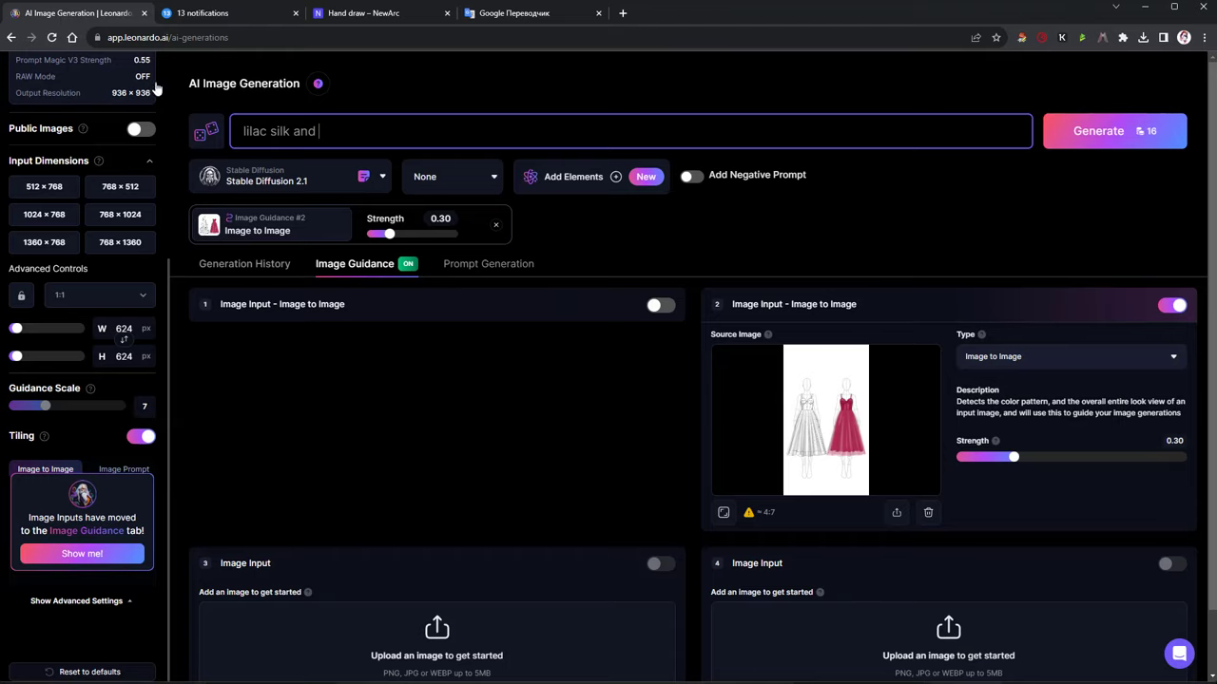
# Set the prompt to 'lilac silk dress with organza' and generate the images
pyautogui.tripleClick(282, 131)
pyautogui.hotkey('ctrl', 'v')
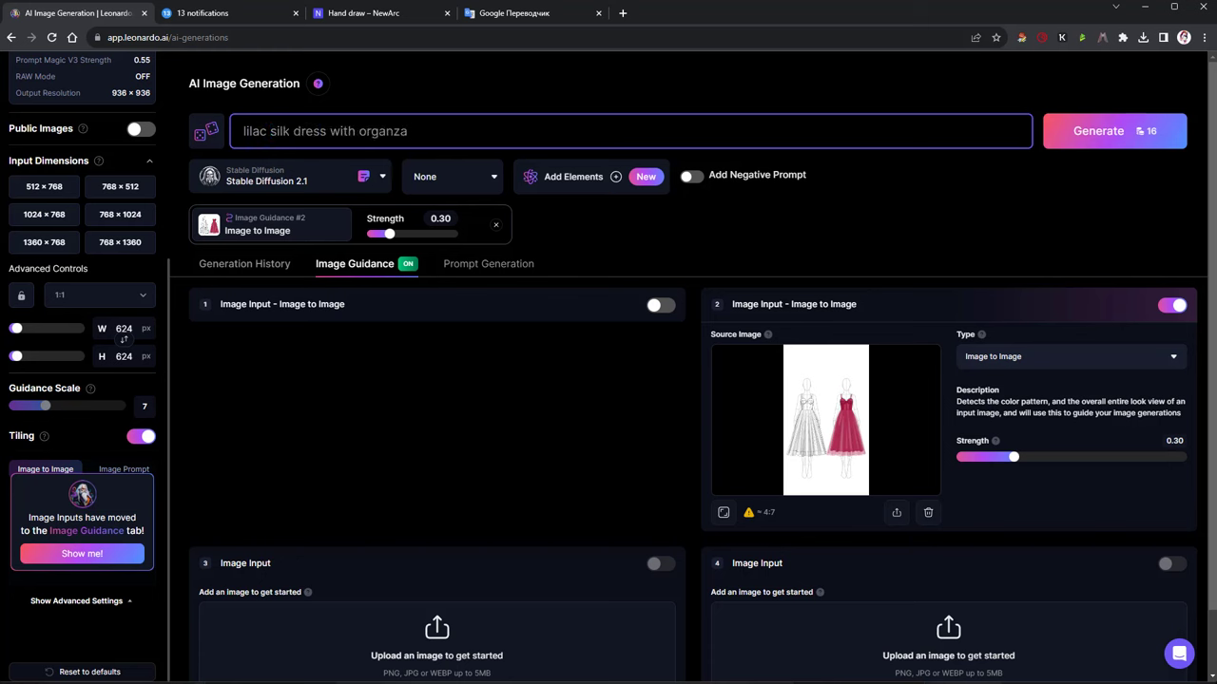
pyautogui.click(1103, 132)
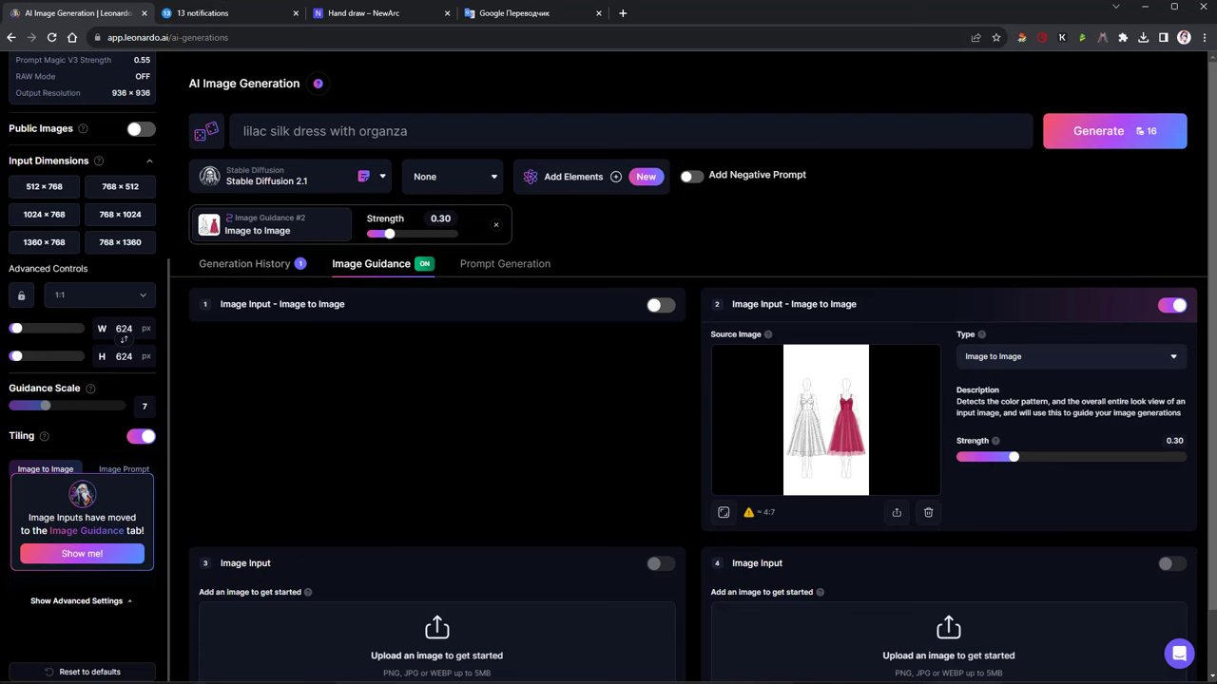
pyautogui.moveTo(996, 442)
# Enlarge both Stable Diffusion 2.1 dress renders, then go back to Image Guidance
pyautogui.click(255, 269)
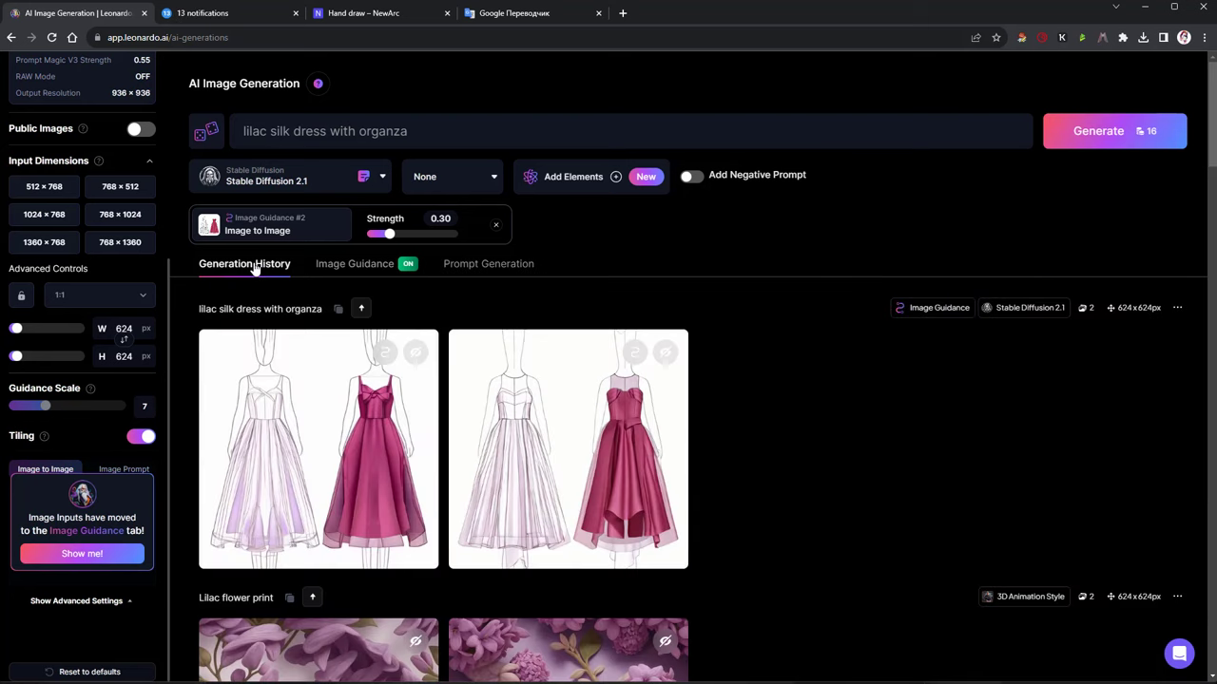
pyautogui.click(352, 449)
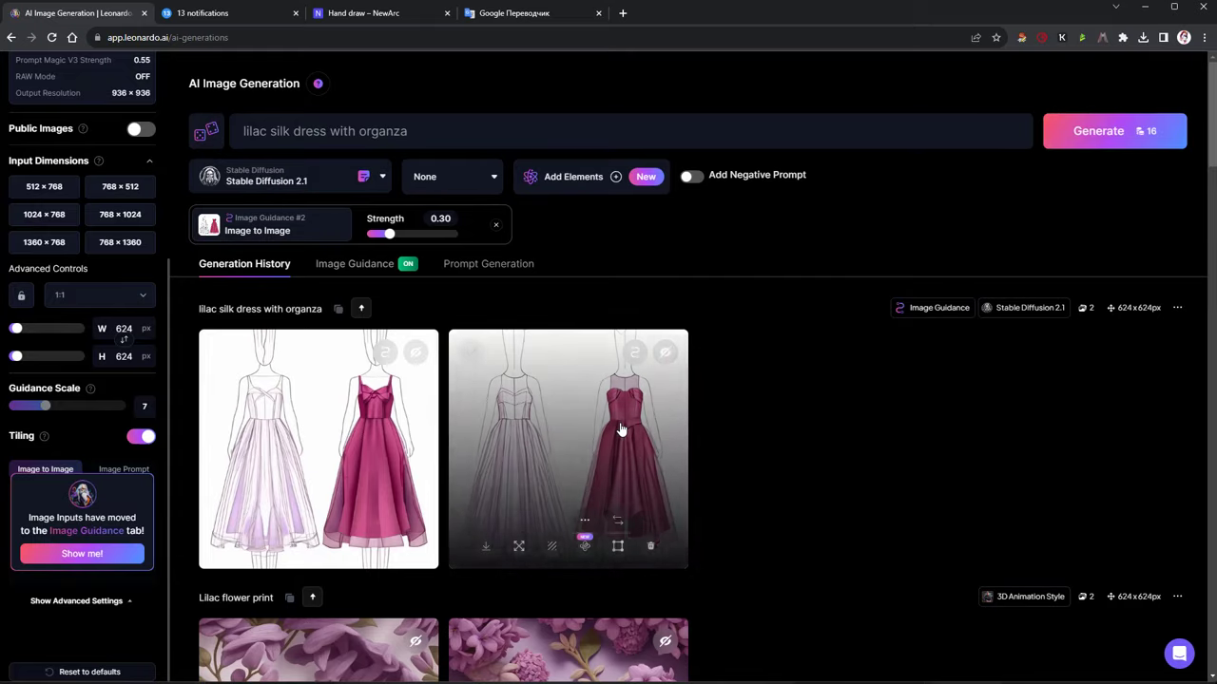
pyautogui.click(619, 427)
pyautogui.click(965, 435)
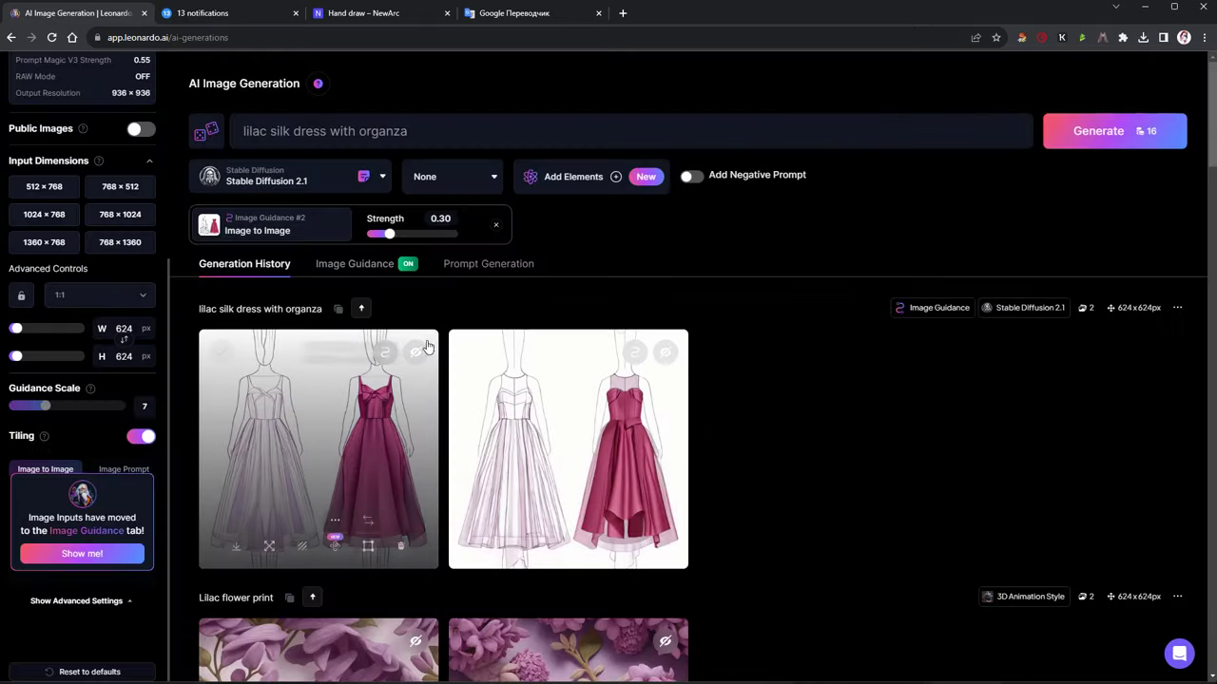
pyautogui.click(330, 263)
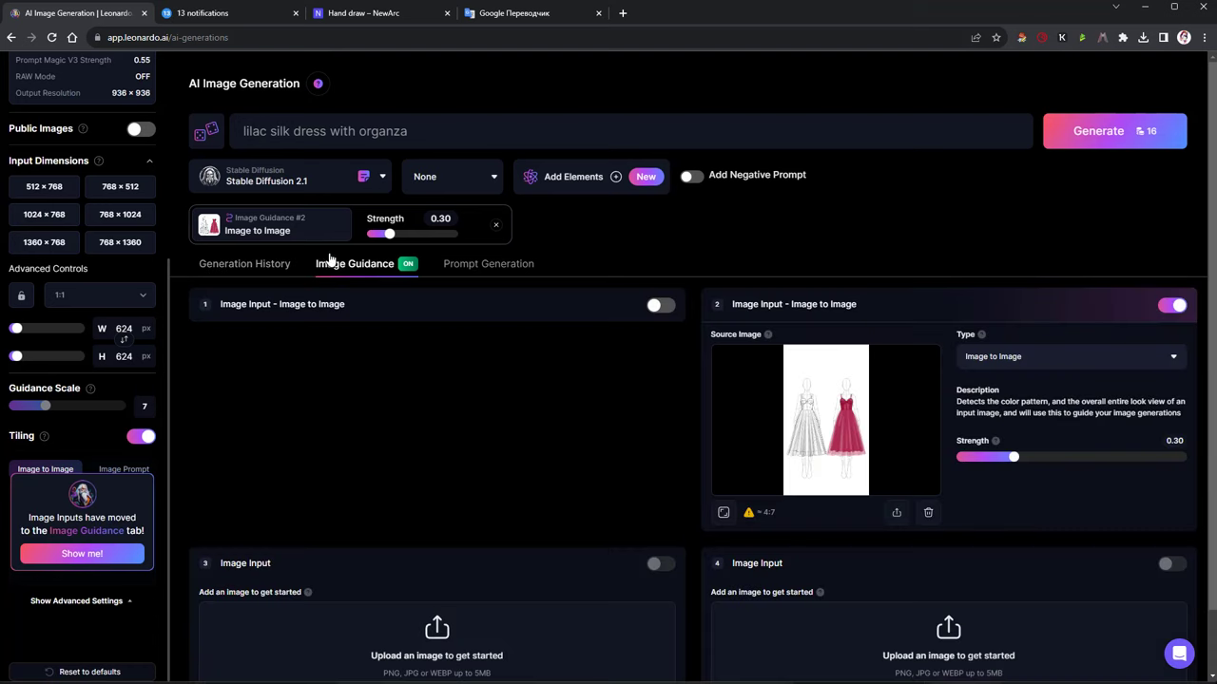
# Generate two Leonardo Vision XL dress renders with style None and review them
pyautogui.click(380, 179)
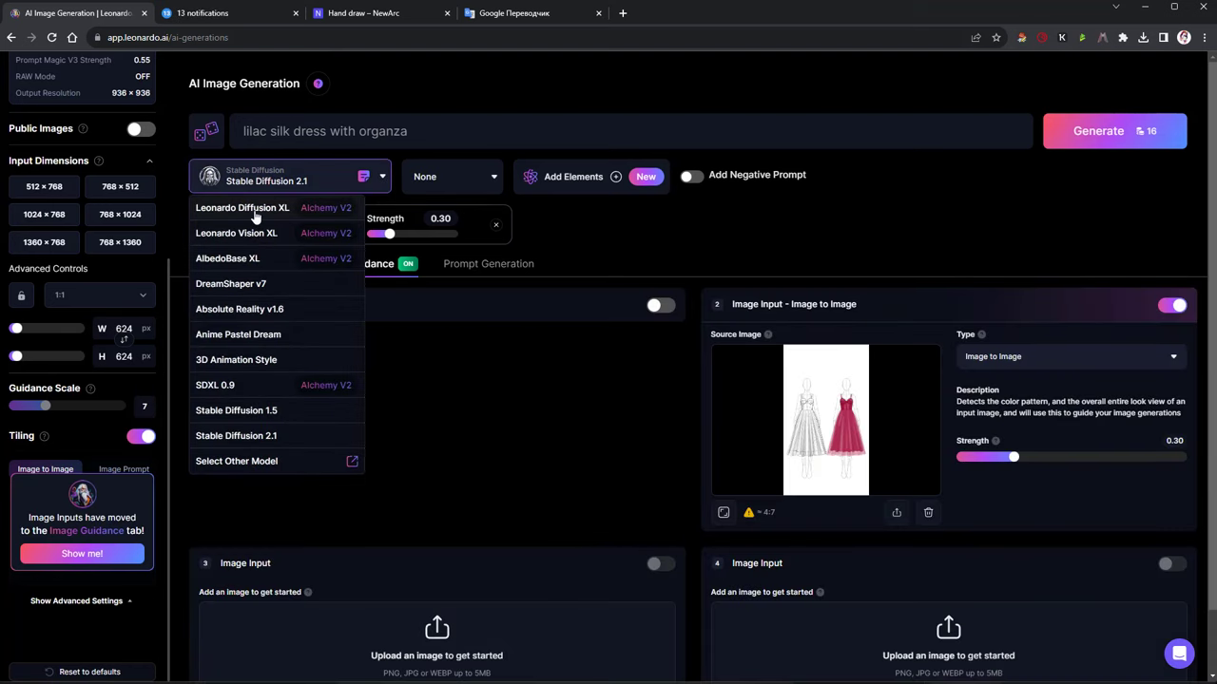
pyautogui.click(236, 233)
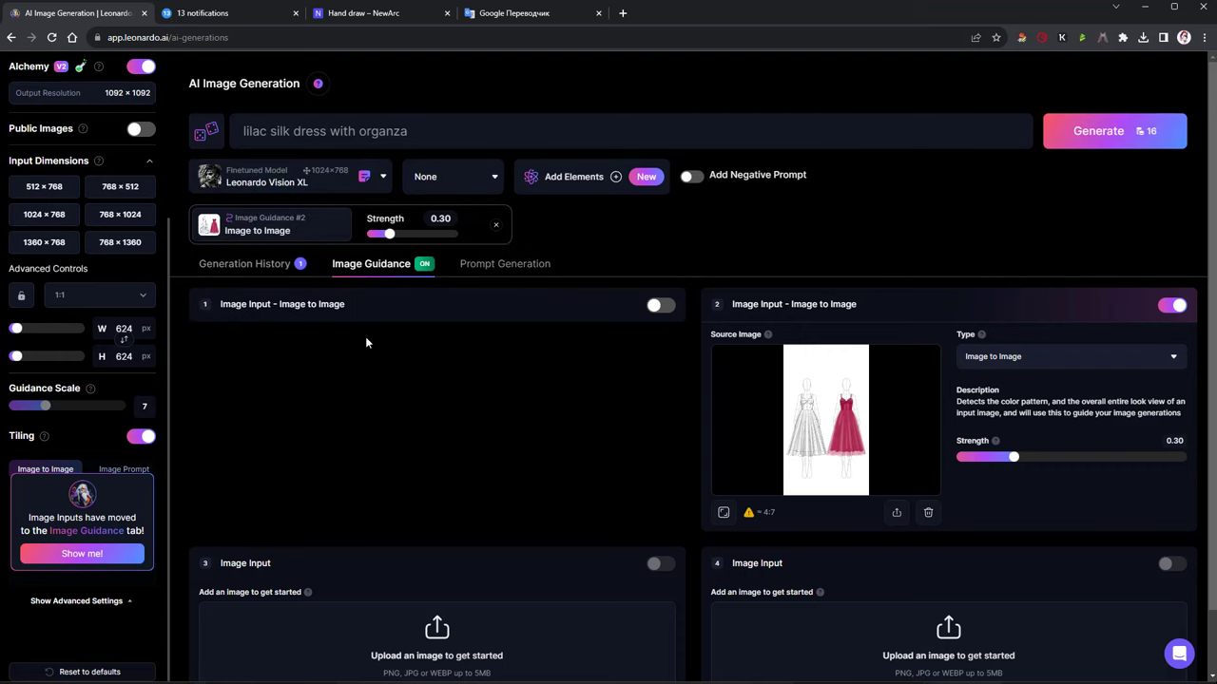
pyautogui.click(246, 265)
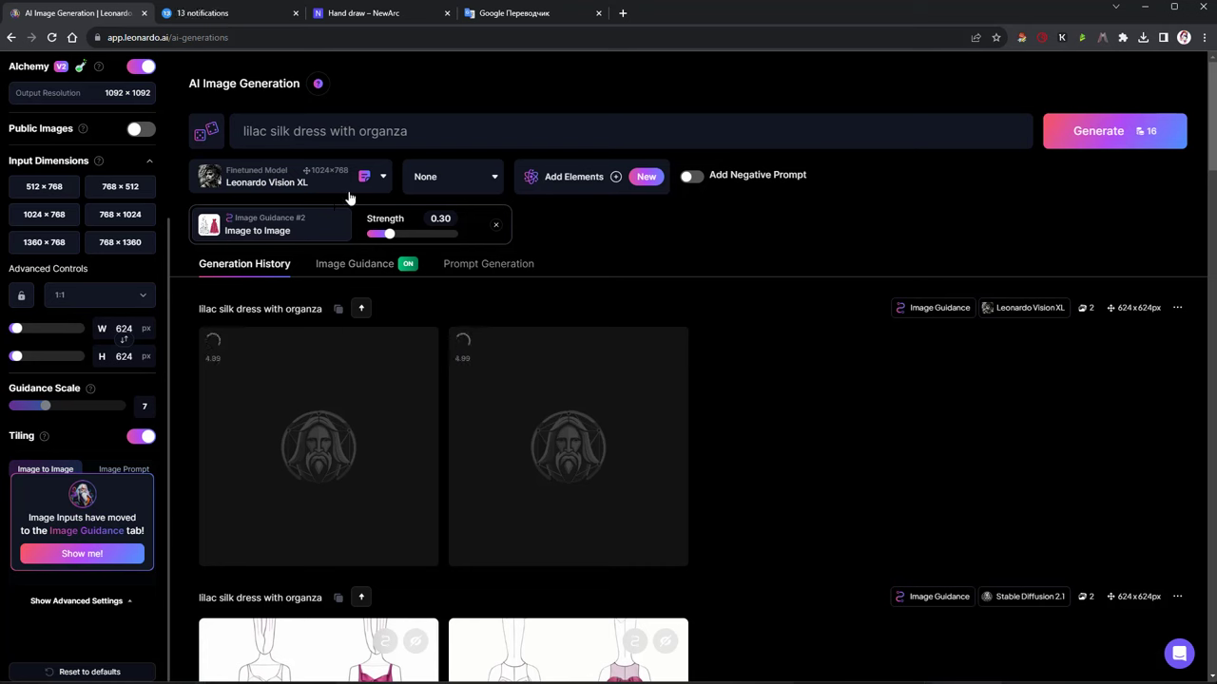
pyautogui.click(494, 179)
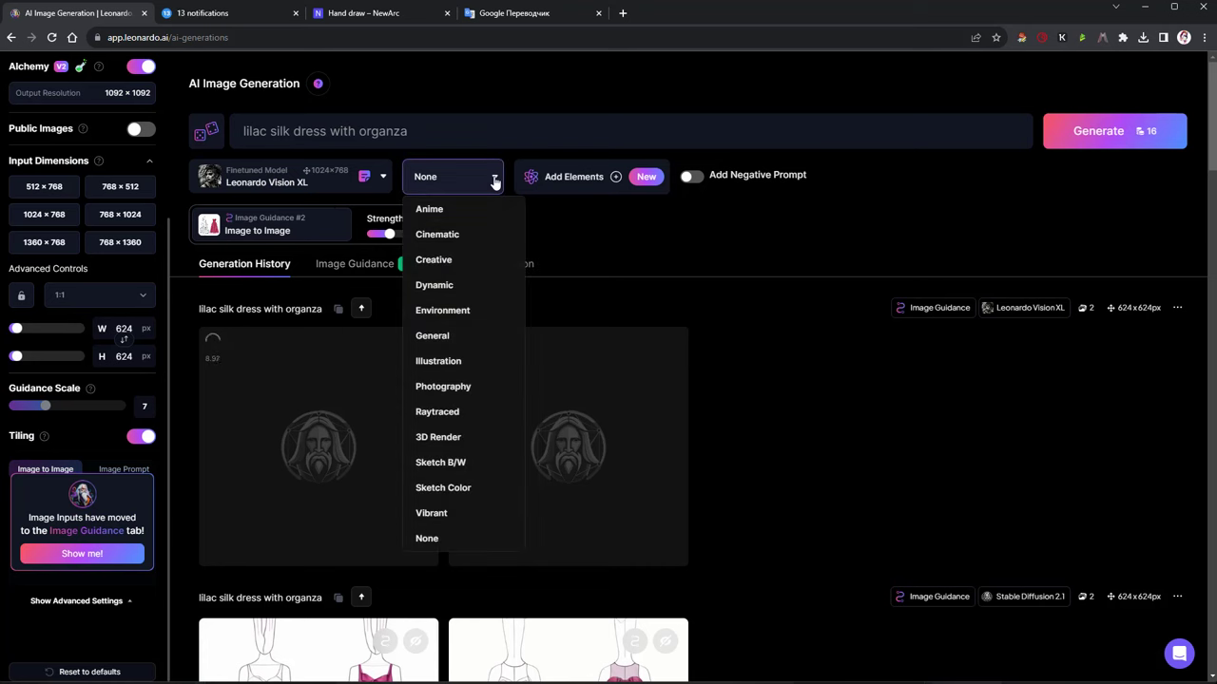
pyautogui.click(494, 179)
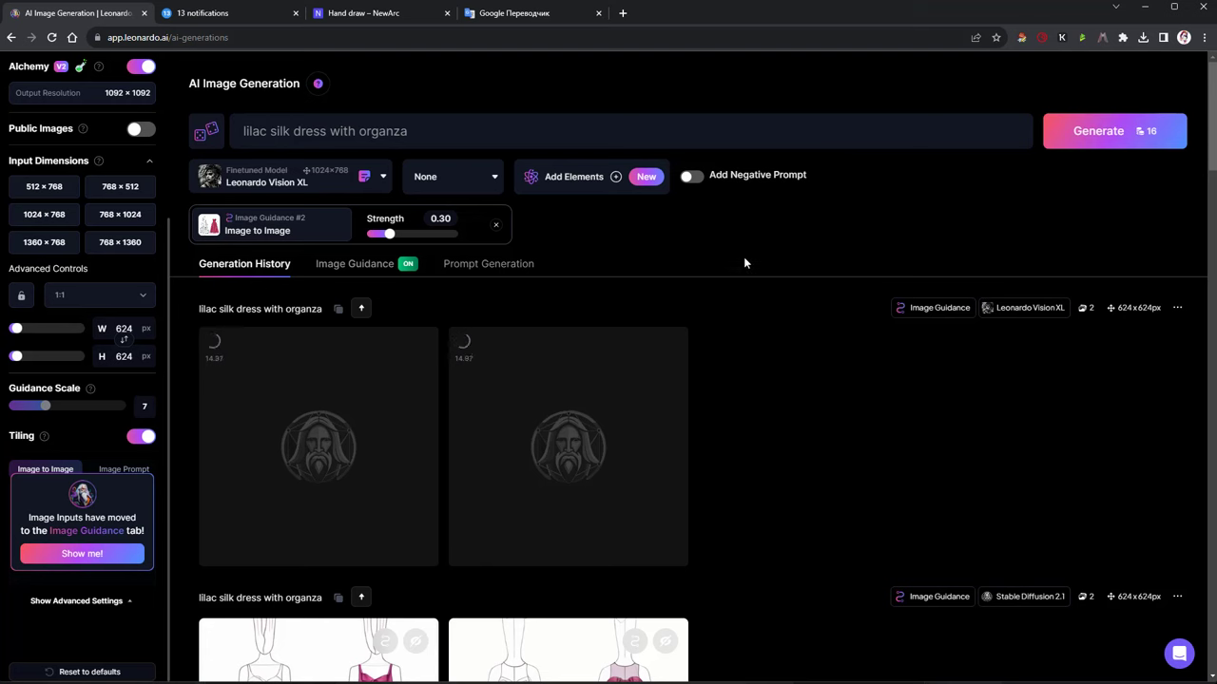
pyautogui.scroll(-3, 744, 261)
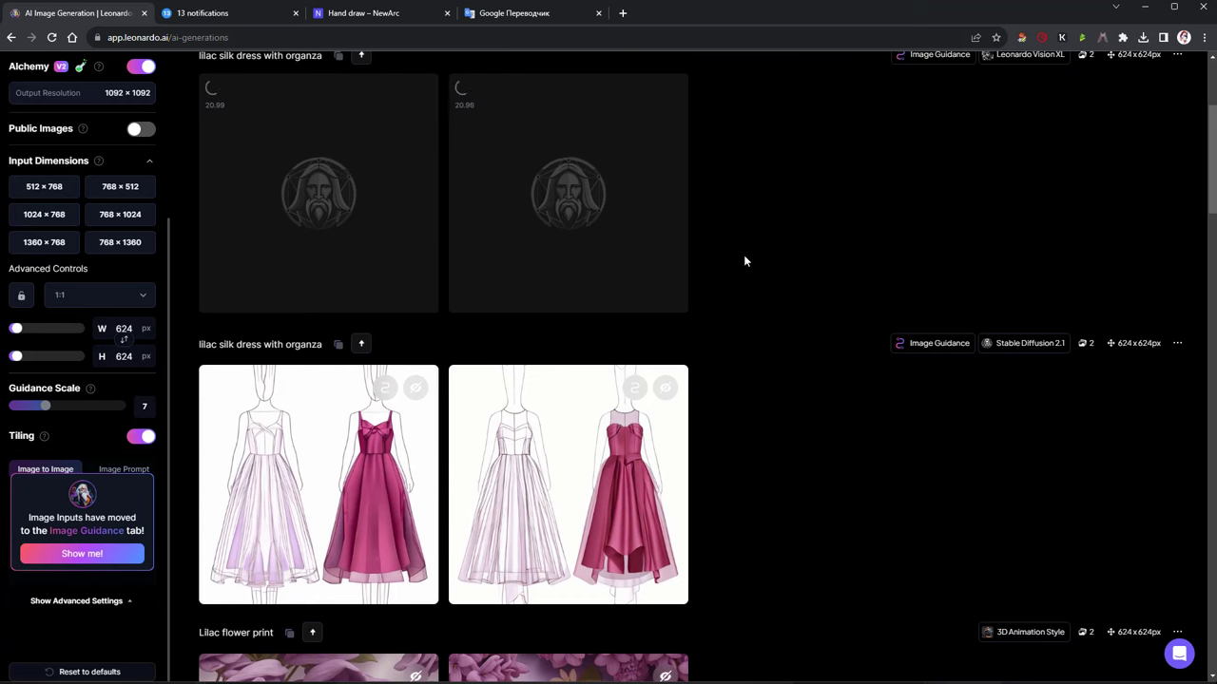
pyautogui.scroll(2, 744, 261)
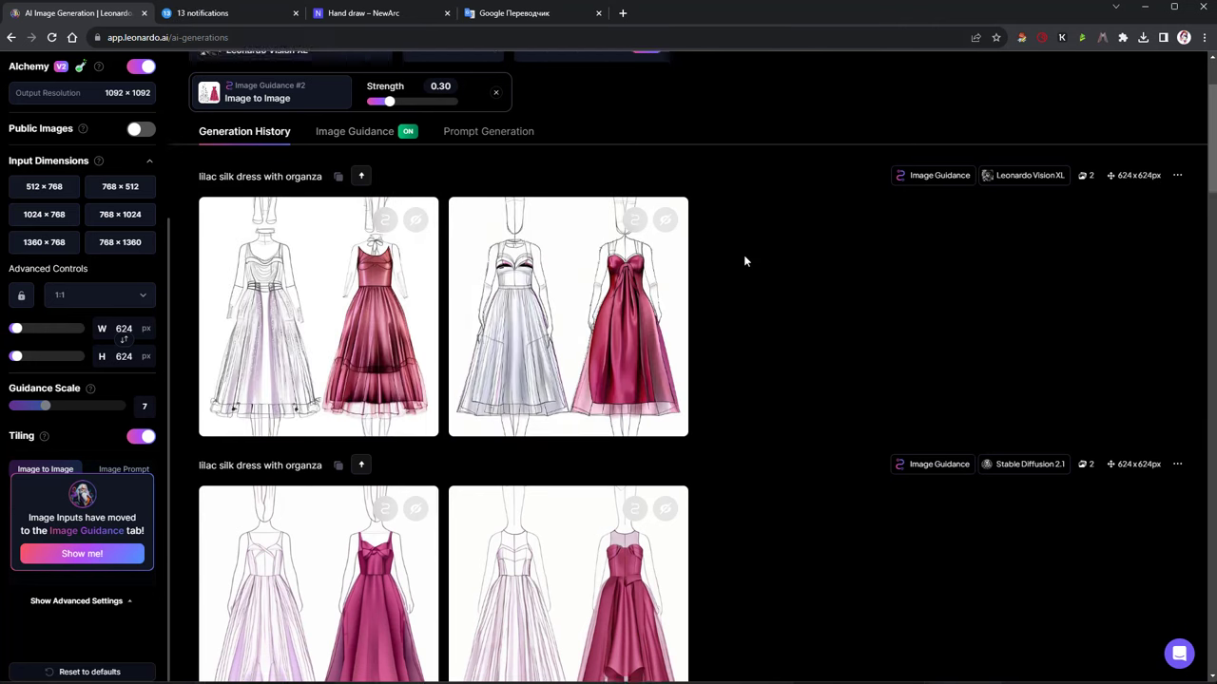
pyautogui.scroll(-1, 745, 260)
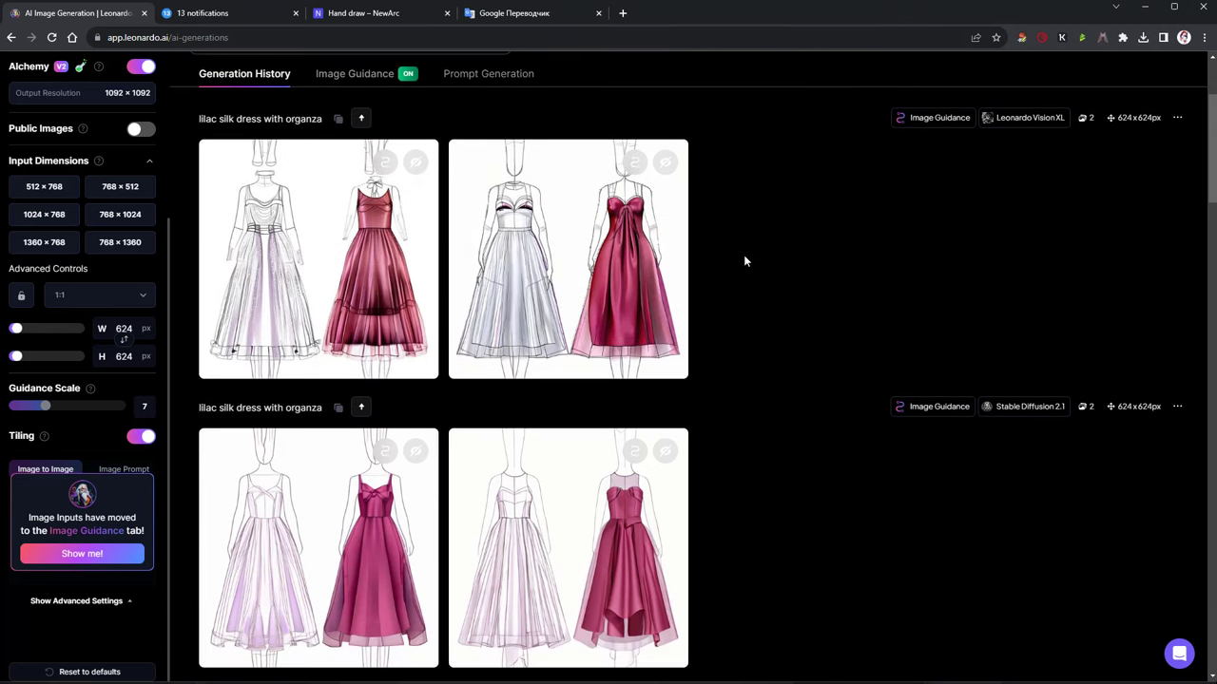
# Enlarge the Vision XL render and both Stable Diffusion 2.1 renders, then go to Telegram
pyautogui.click(341, 290)
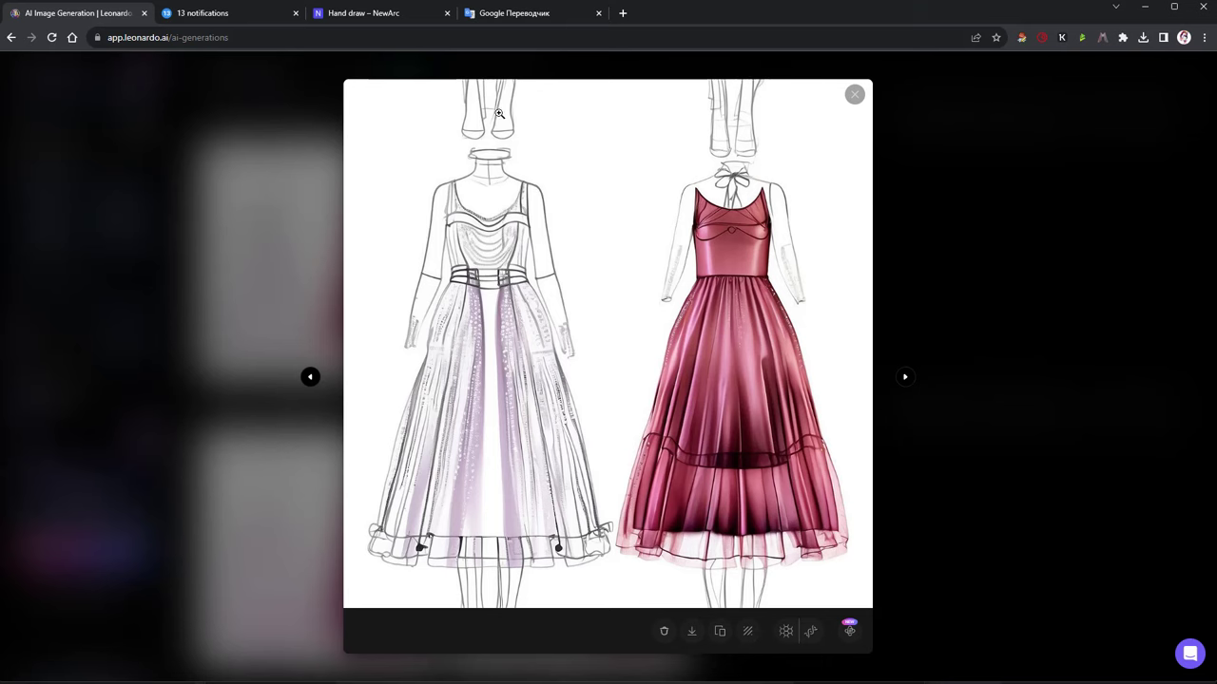
pyautogui.click(974, 296)
pyautogui.click(395, 542)
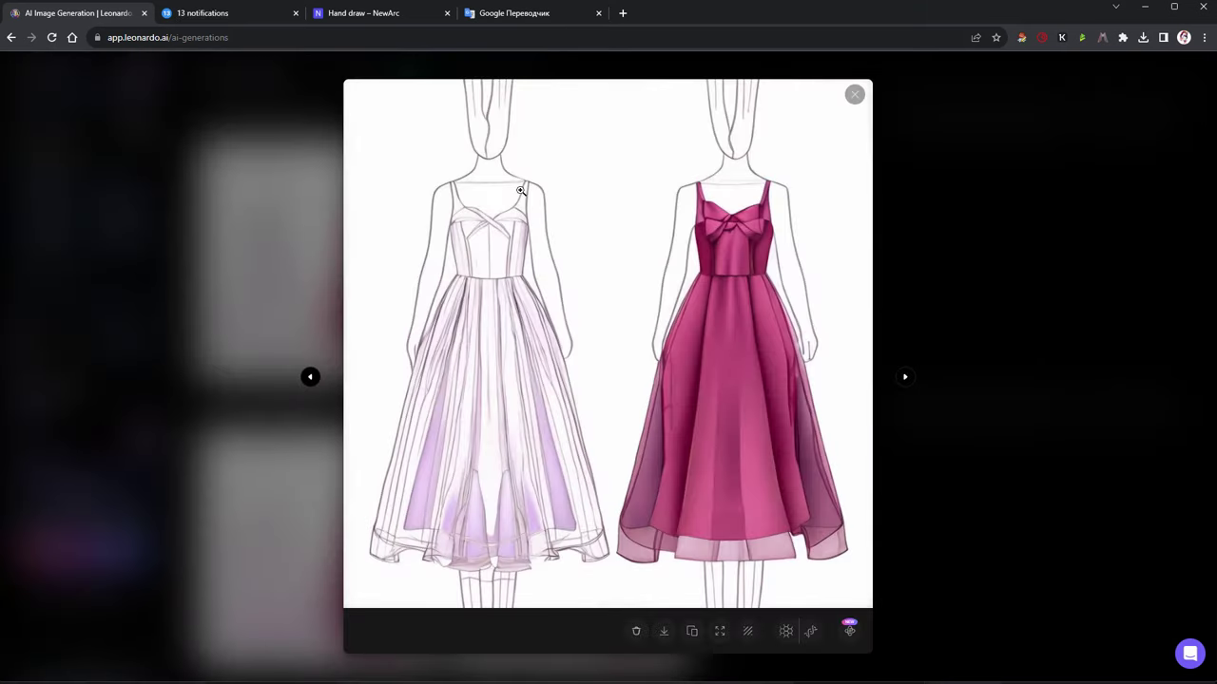
pyautogui.click(956, 443)
pyautogui.scroll(-1, 749, 348)
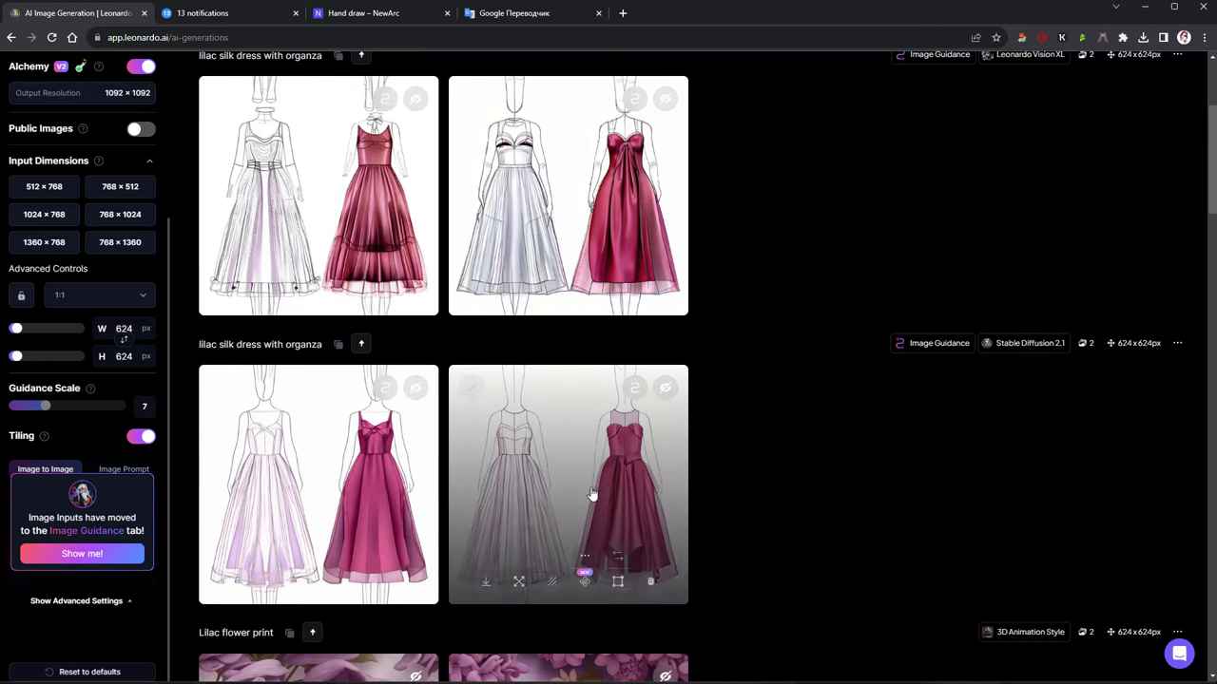
pyautogui.click(589, 494)
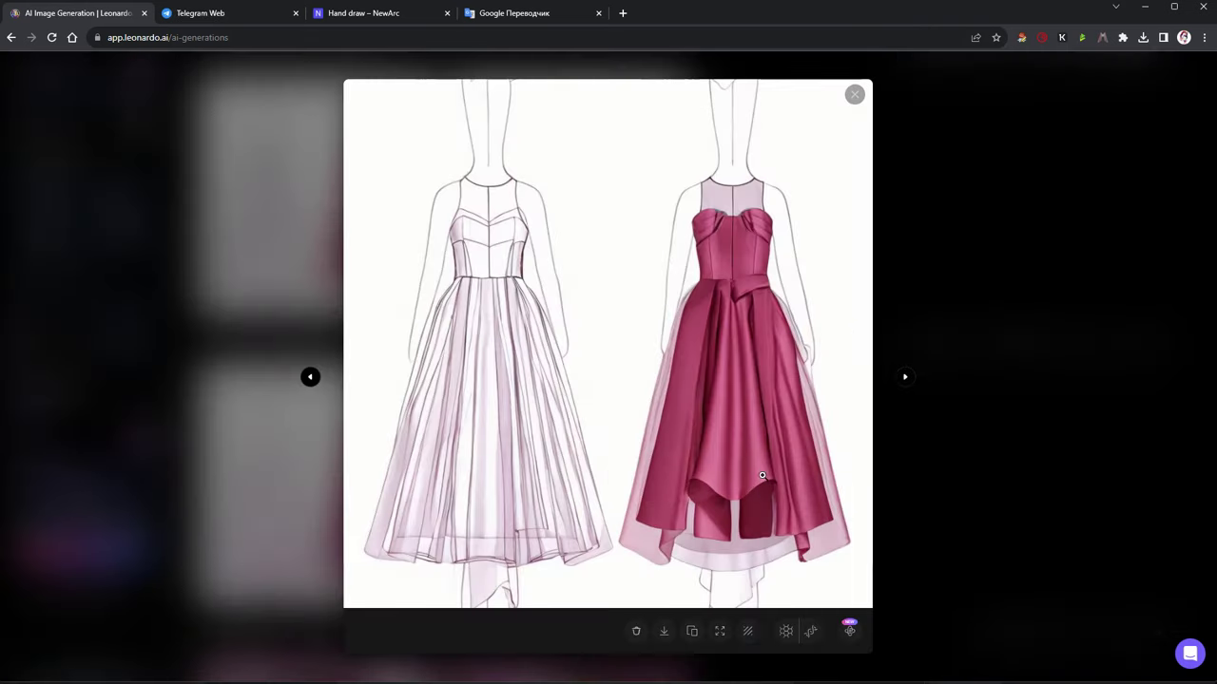
pyautogui.click(920, 461)
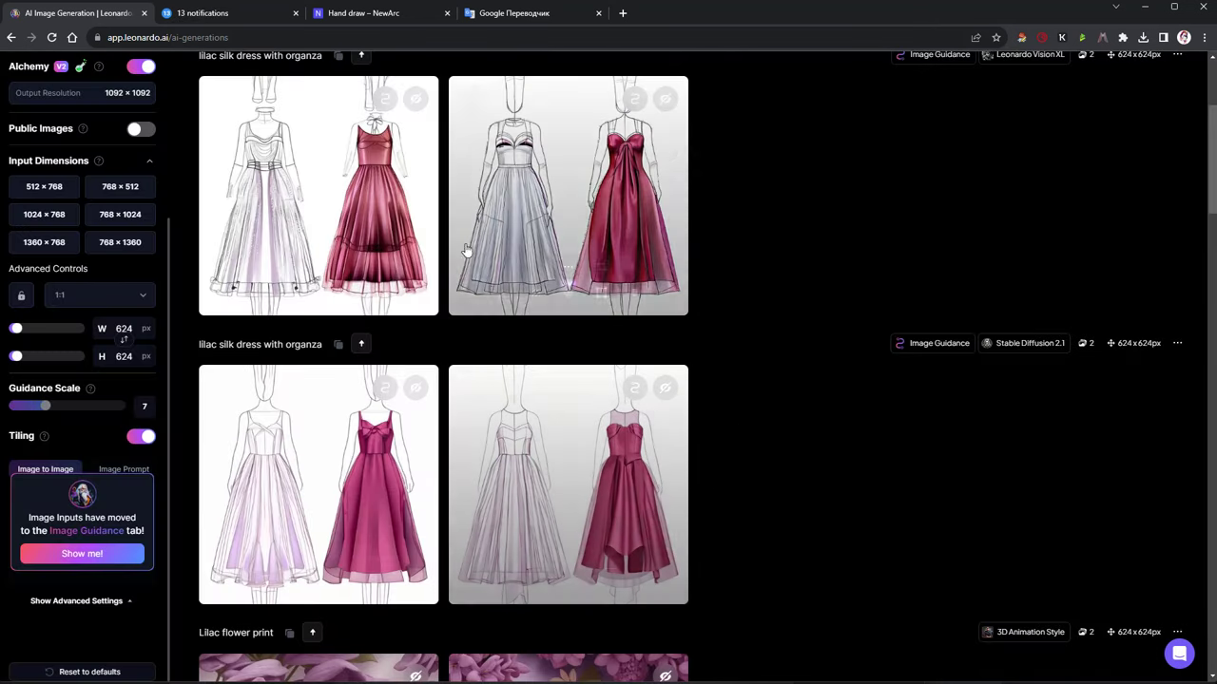
pyautogui.click(234, 16)
# Remove the heart reaction and switch the Kandinsky bot to image variations mode
pyautogui.doubleClick(585, 438)
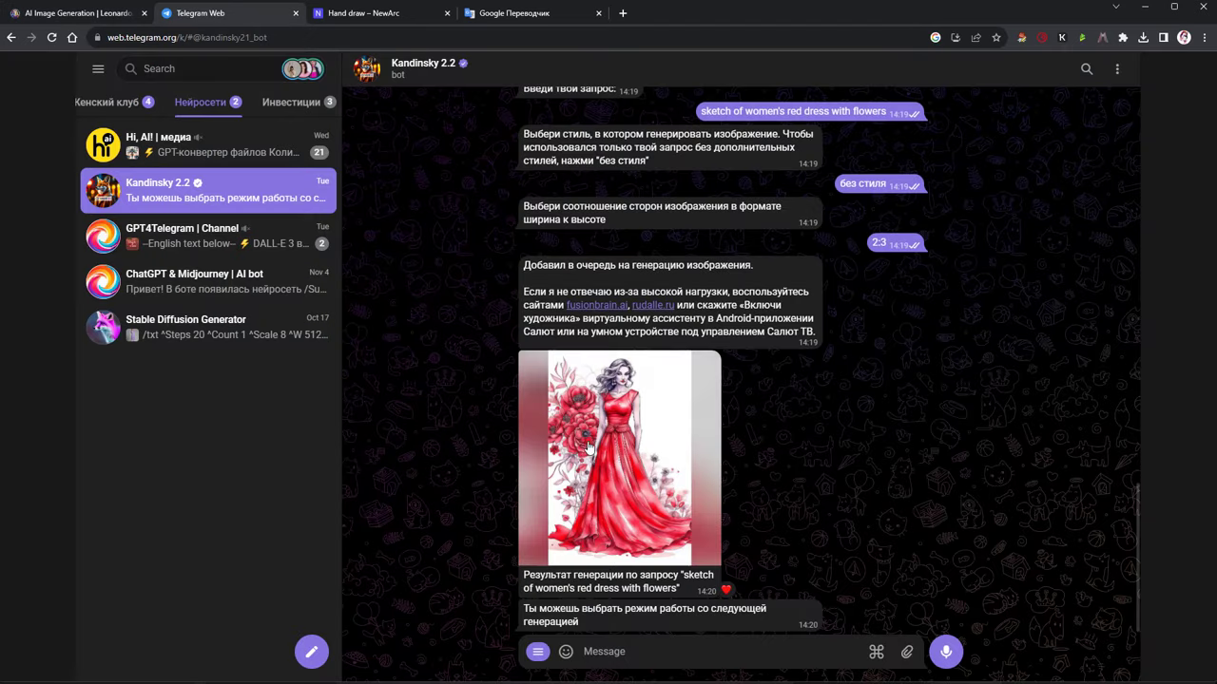
pyautogui.doubleClick(646, 415)
pyautogui.click(876, 653)
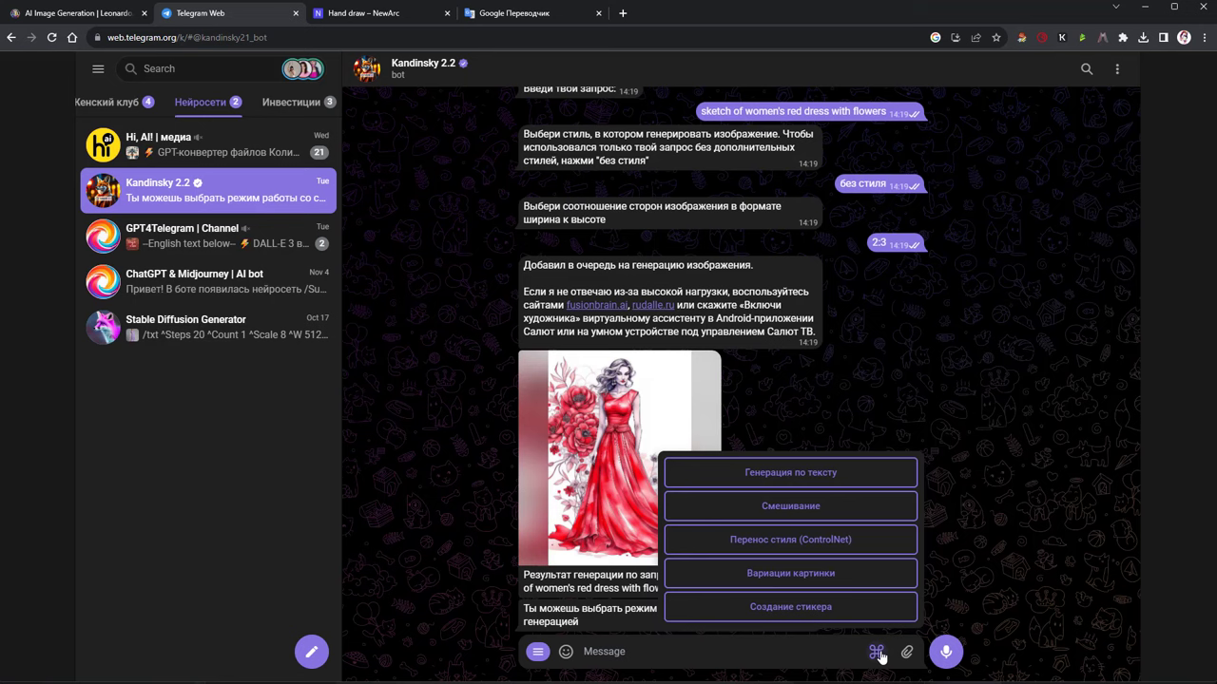
pyautogui.click(842, 574)
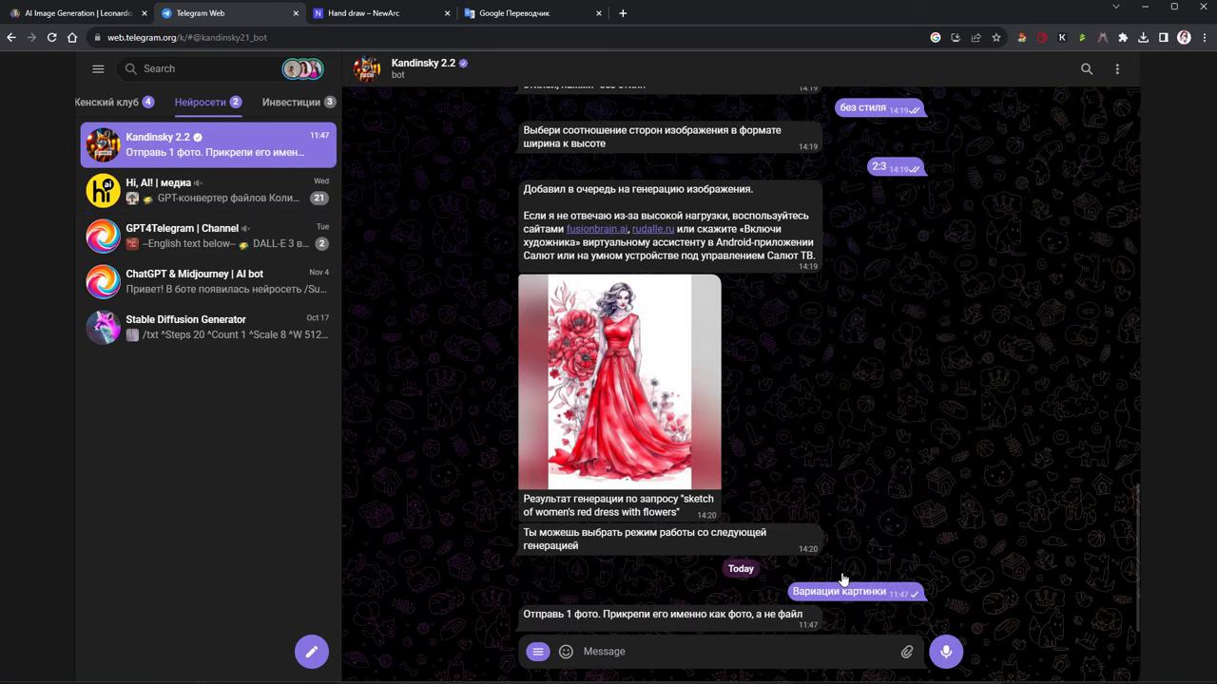
# Send the dress sketch to the bot for a 9:16 image variation
pyautogui.doubleClick(803, 618)
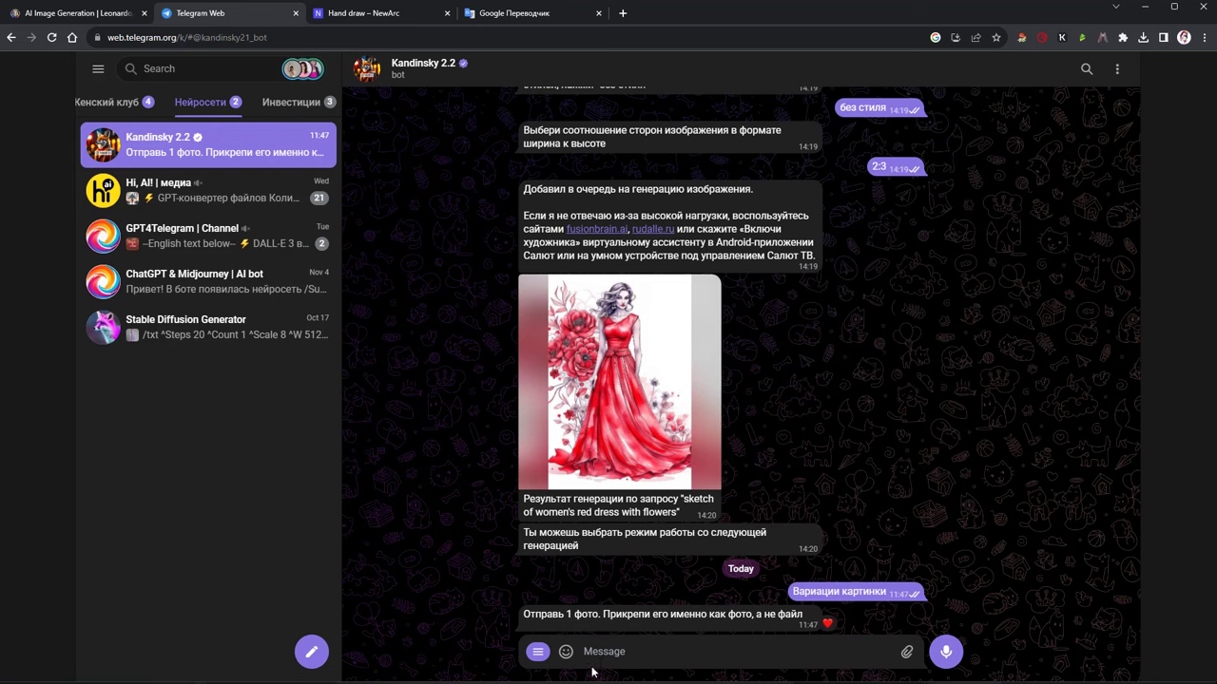
pyautogui.moveTo(907, 652)
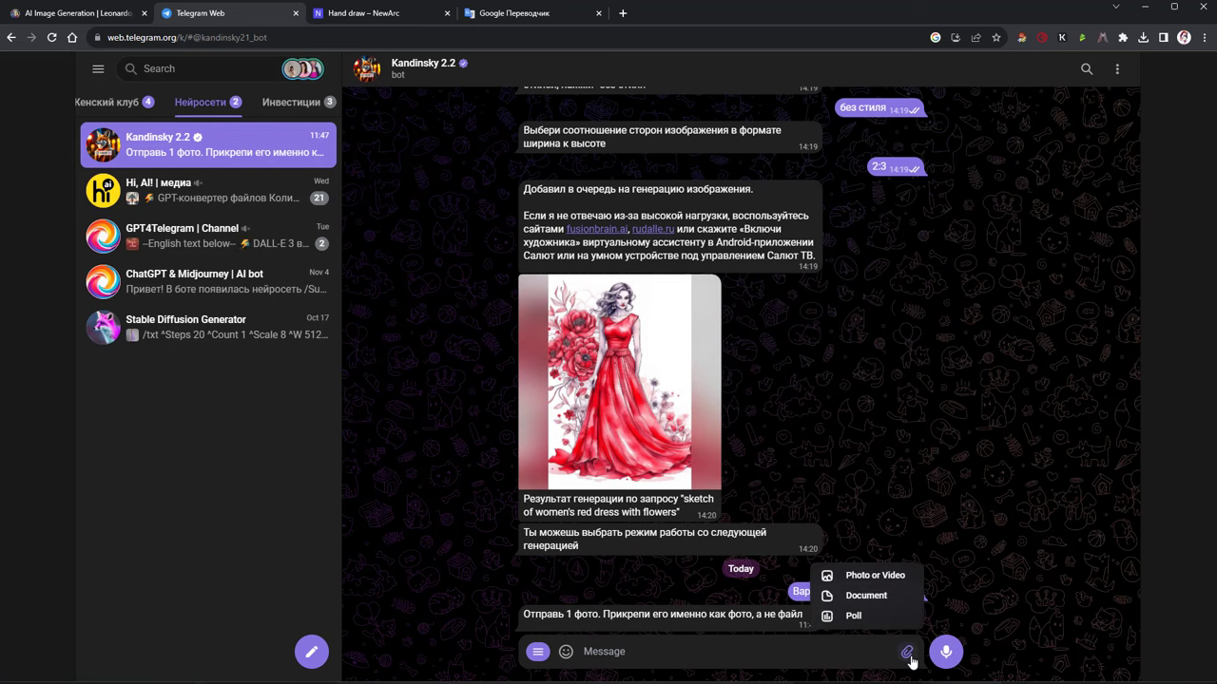
pyautogui.click(875, 576)
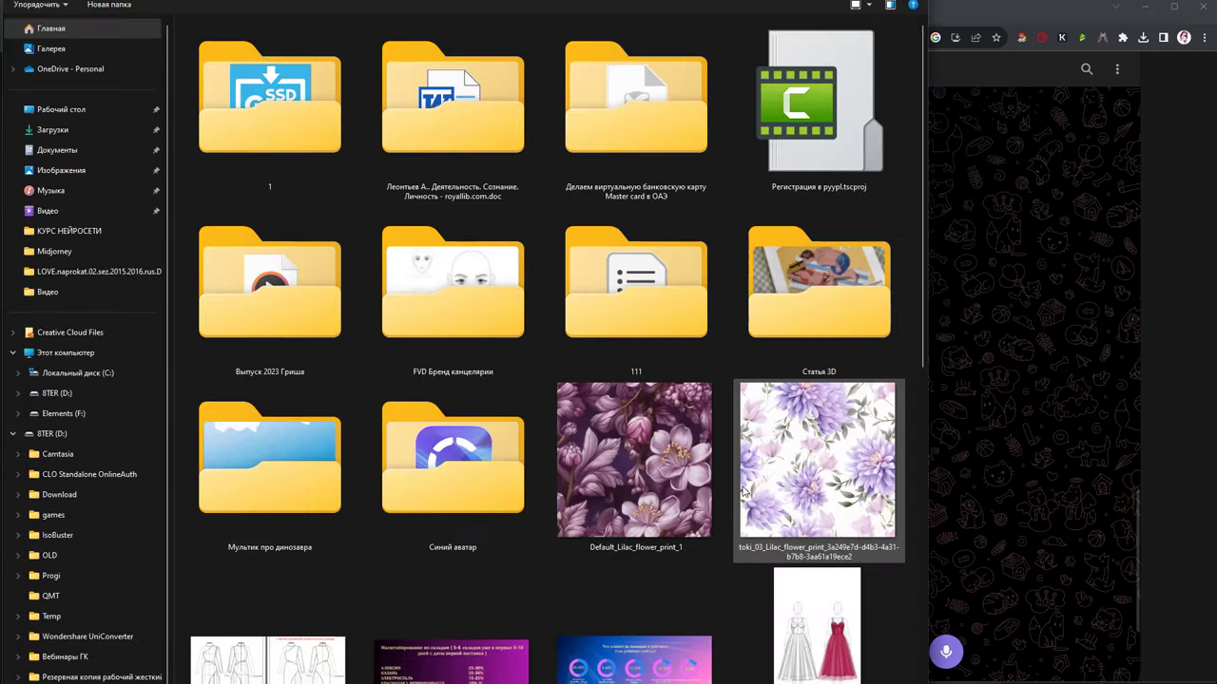
pyautogui.scroll(-2, 851, 475)
pyautogui.doubleClick(851, 475)
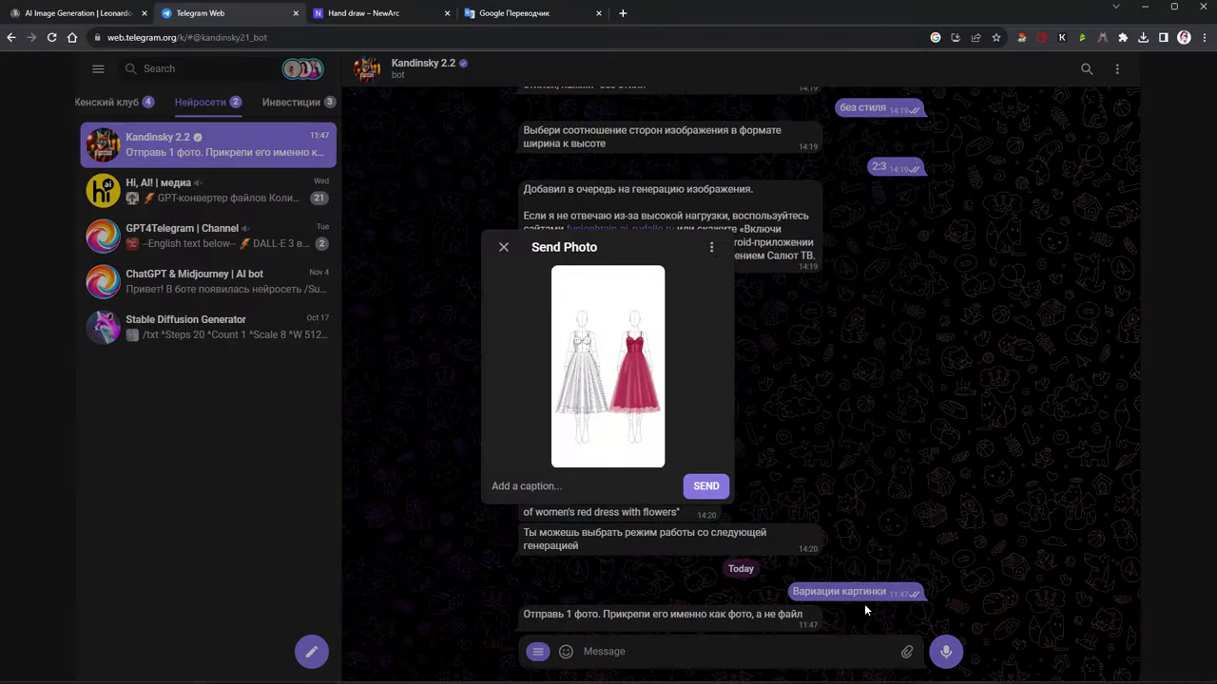
pyautogui.click(708, 489)
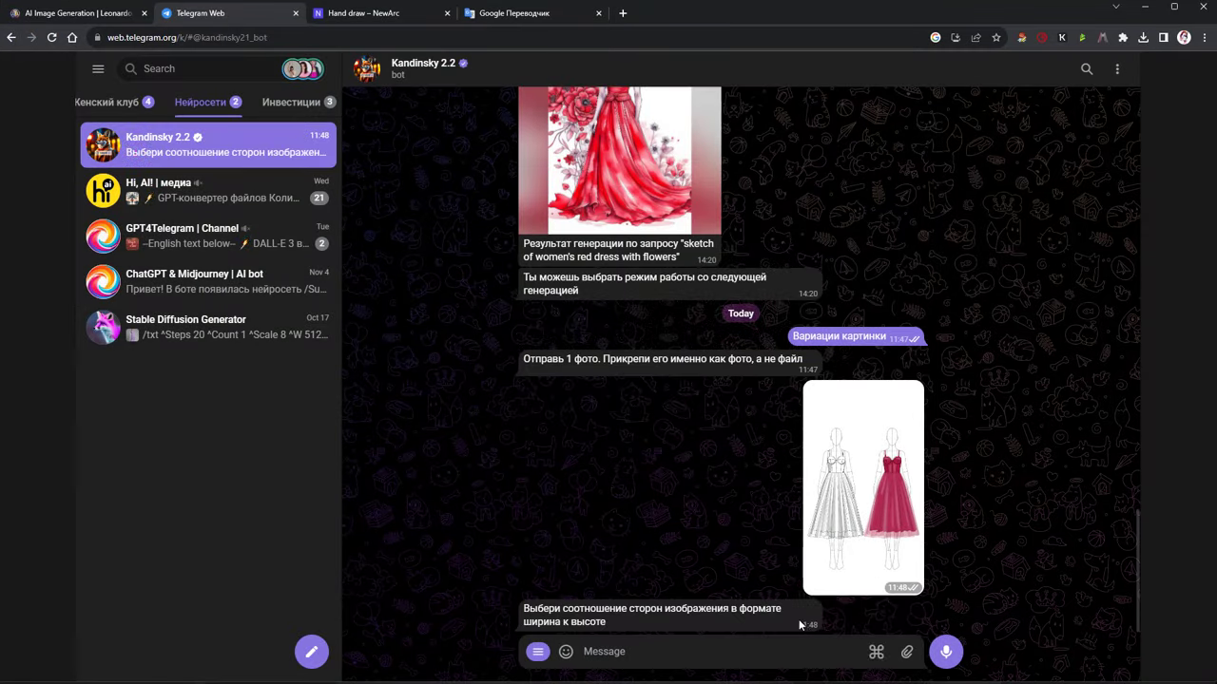
pyautogui.doubleClick(695, 616)
pyautogui.moveTo(882, 655)
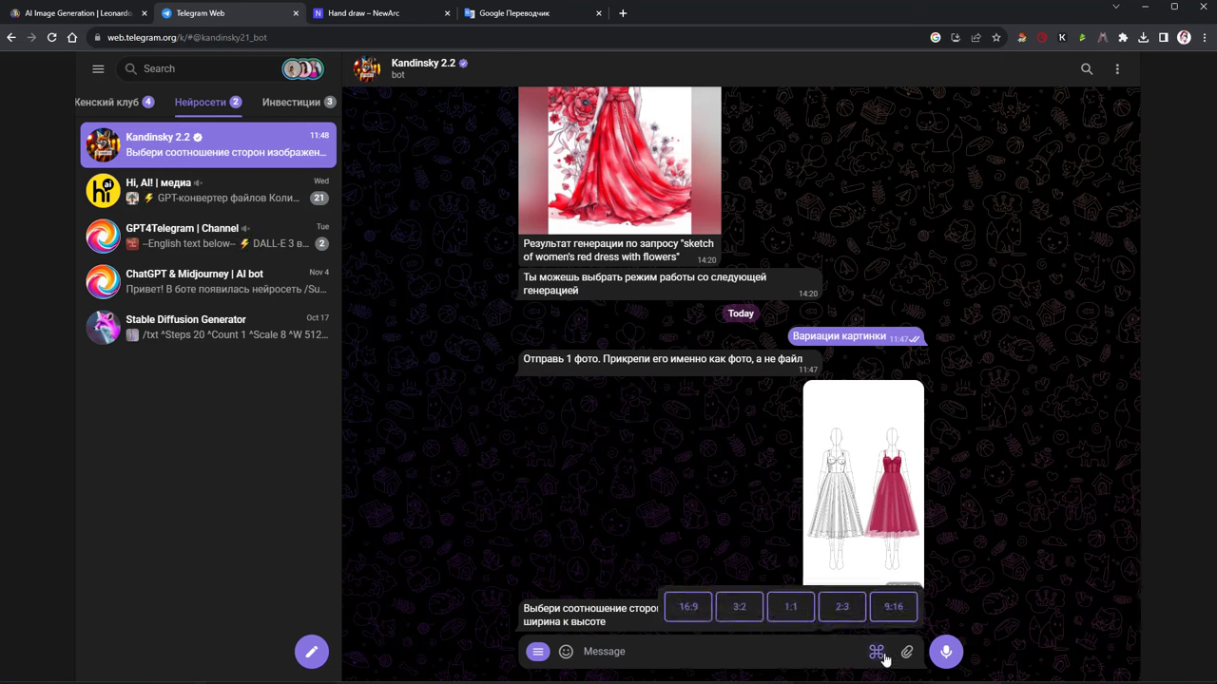
pyautogui.click(893, 609)
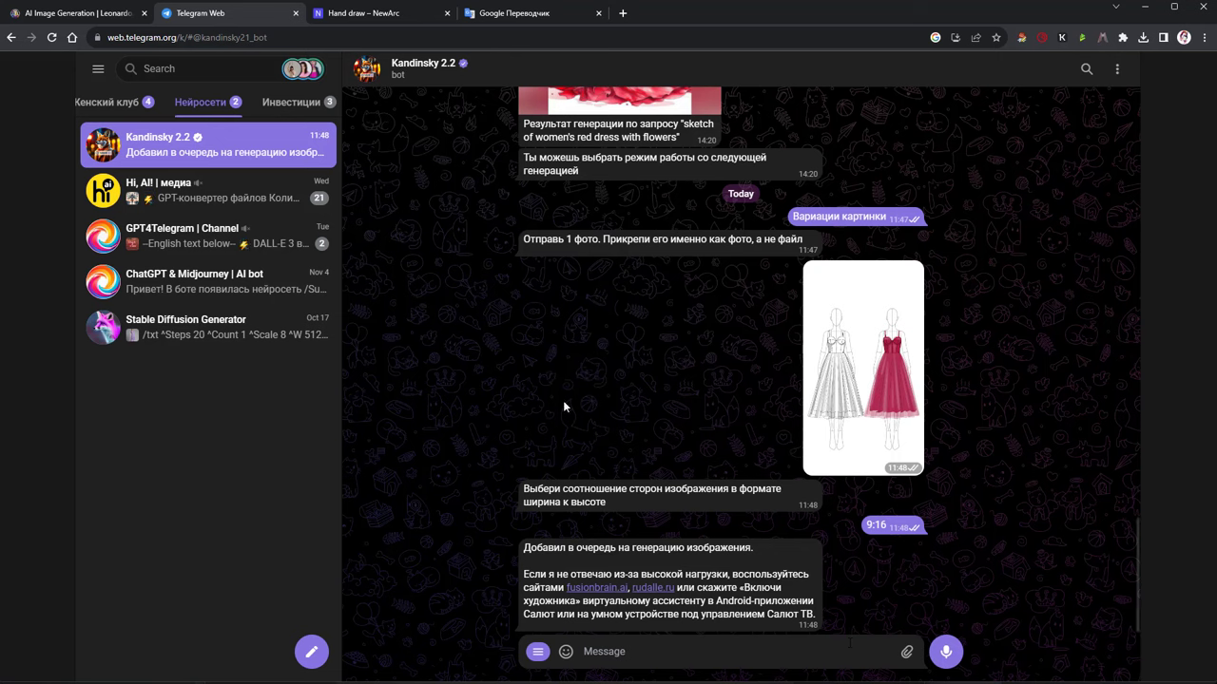
# Glance at the Leonardo.Ai gallery, then preview the bot's pink-dress variation
pyautogui.click(94, 14)
pyautogui.scroll(4, 133, 228)
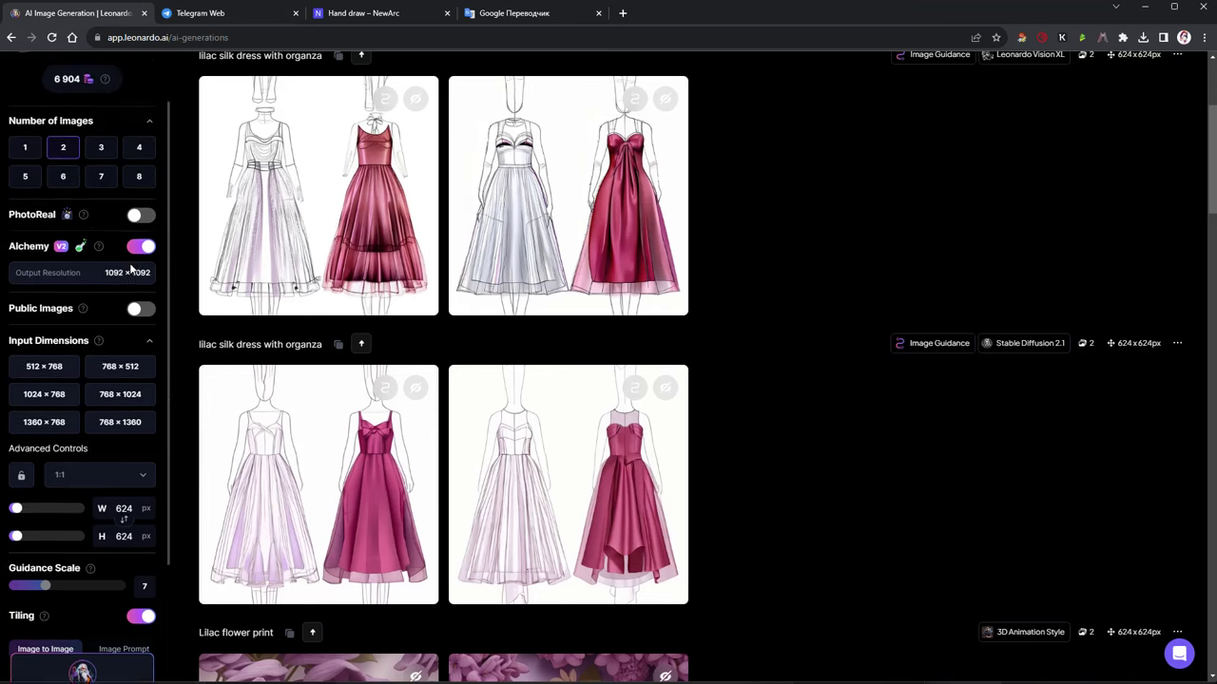
pyautogui.scroll(1, 131, 268)
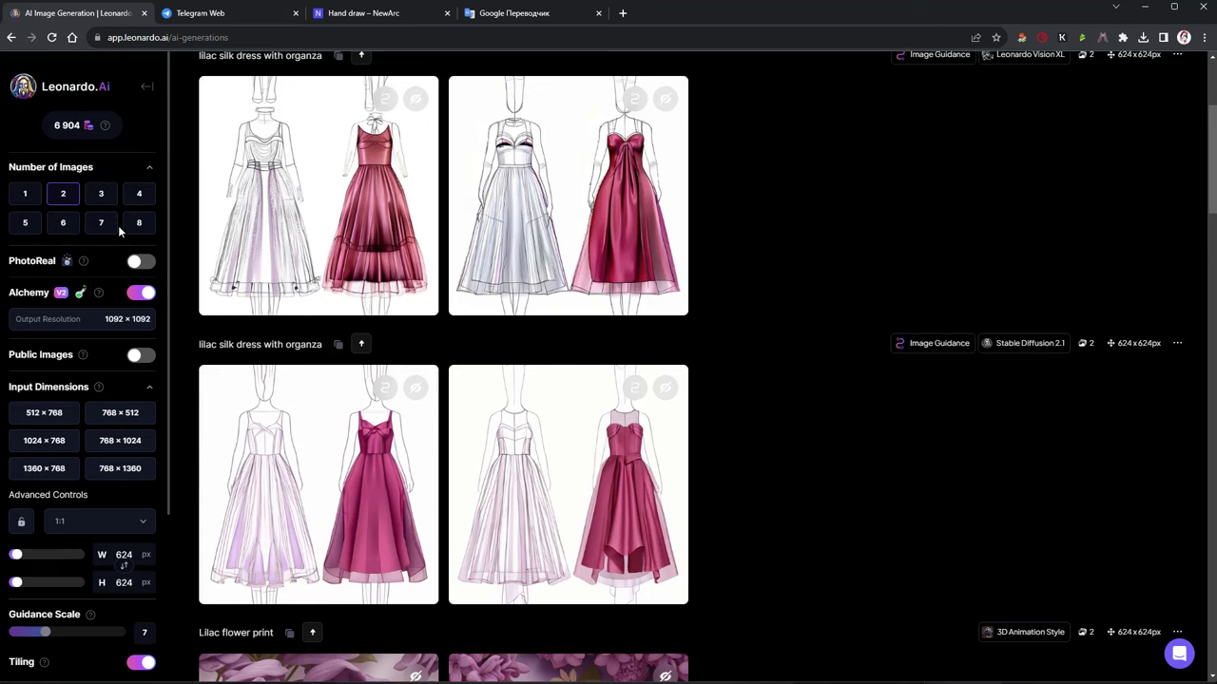
pyautogui.click(211, 14)
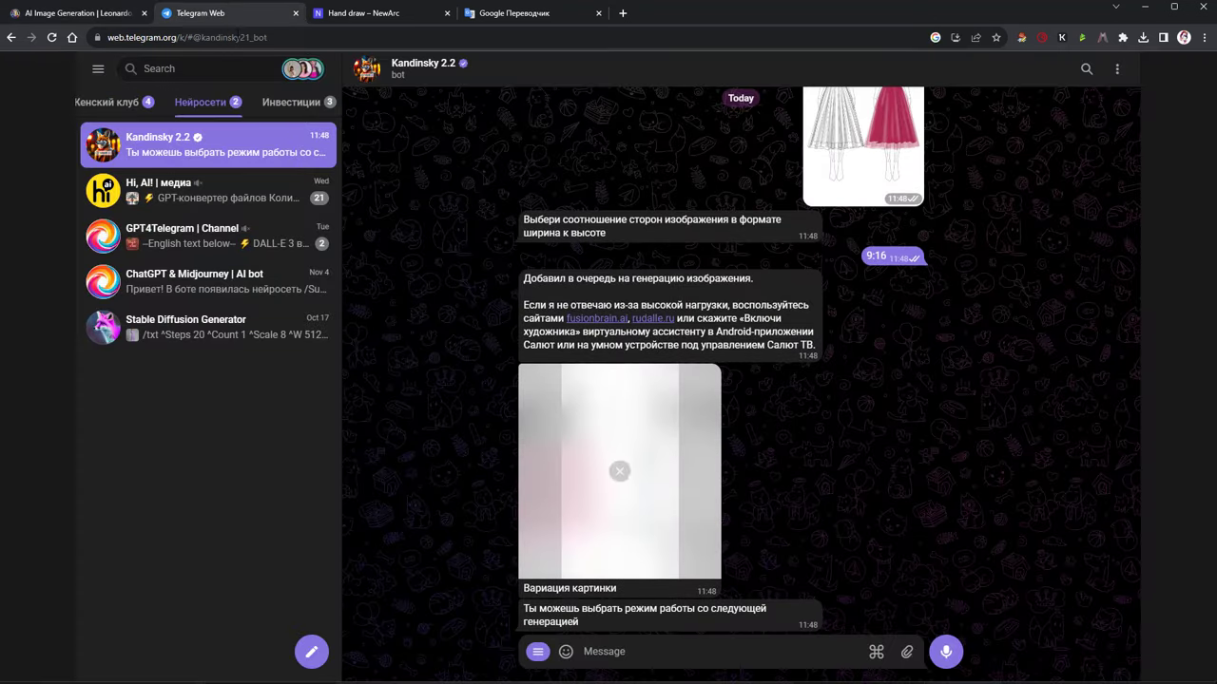
pyautogui.click(660, 460)
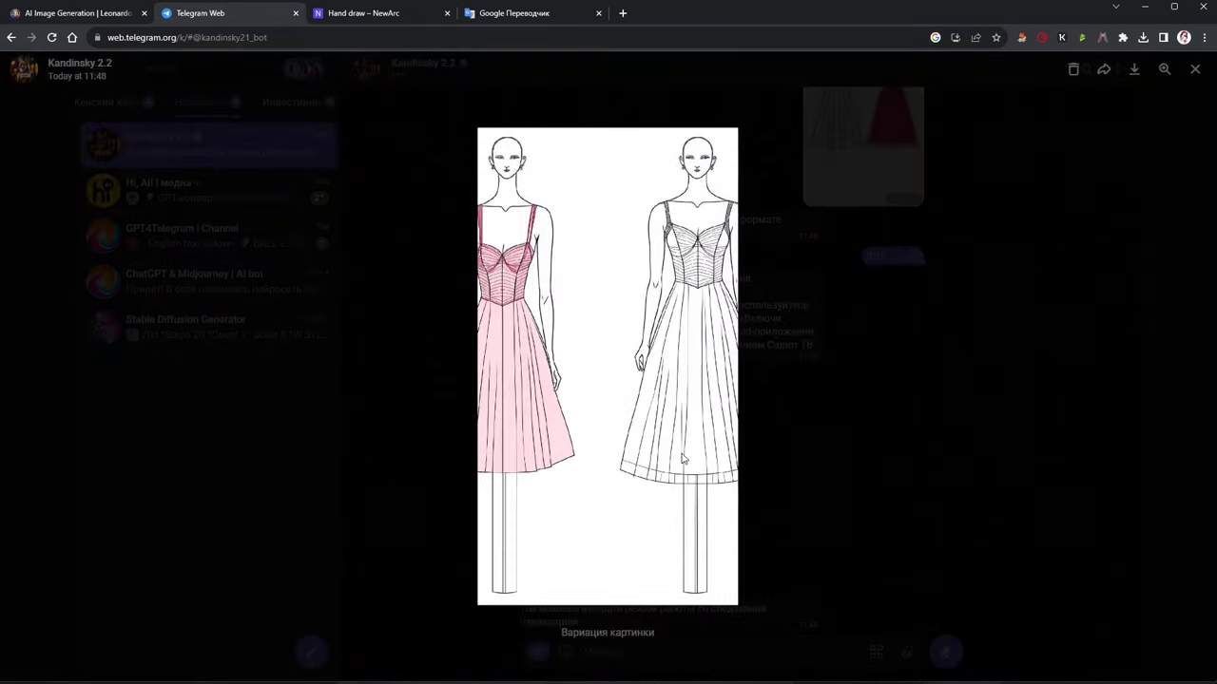
pyautogui.click(845, 480)
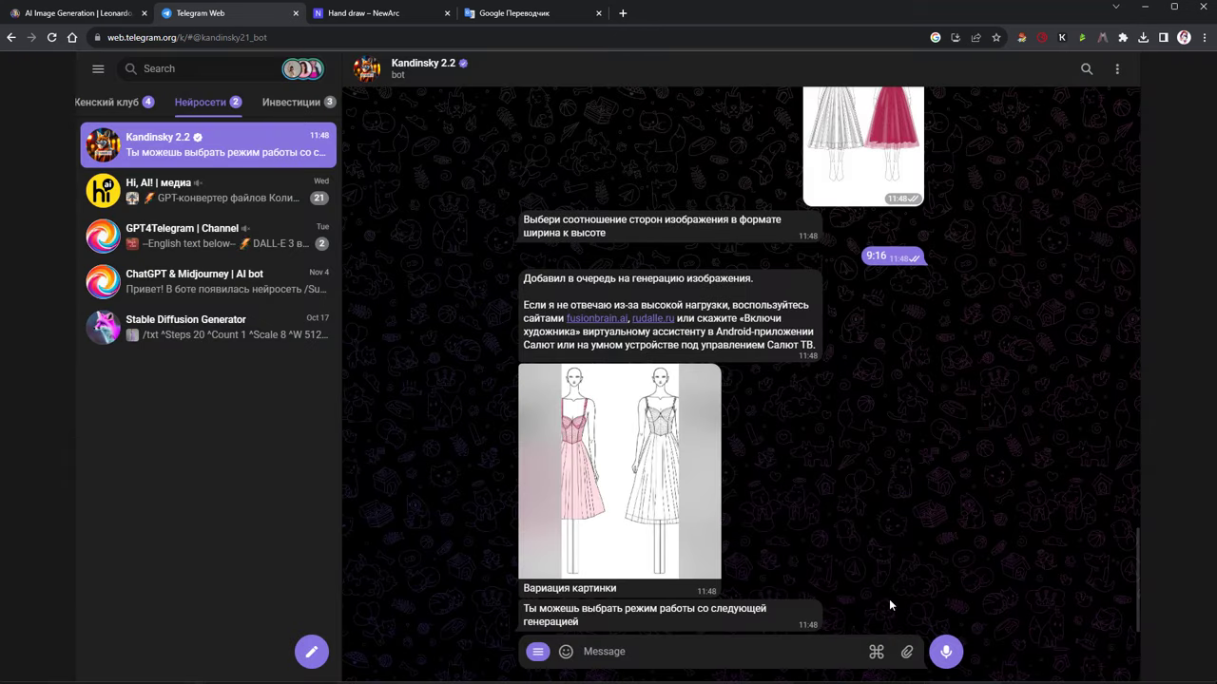
# Switch the bot to text-to-image mode and send it the dress sketch render
pyautogui.click(877, 652)
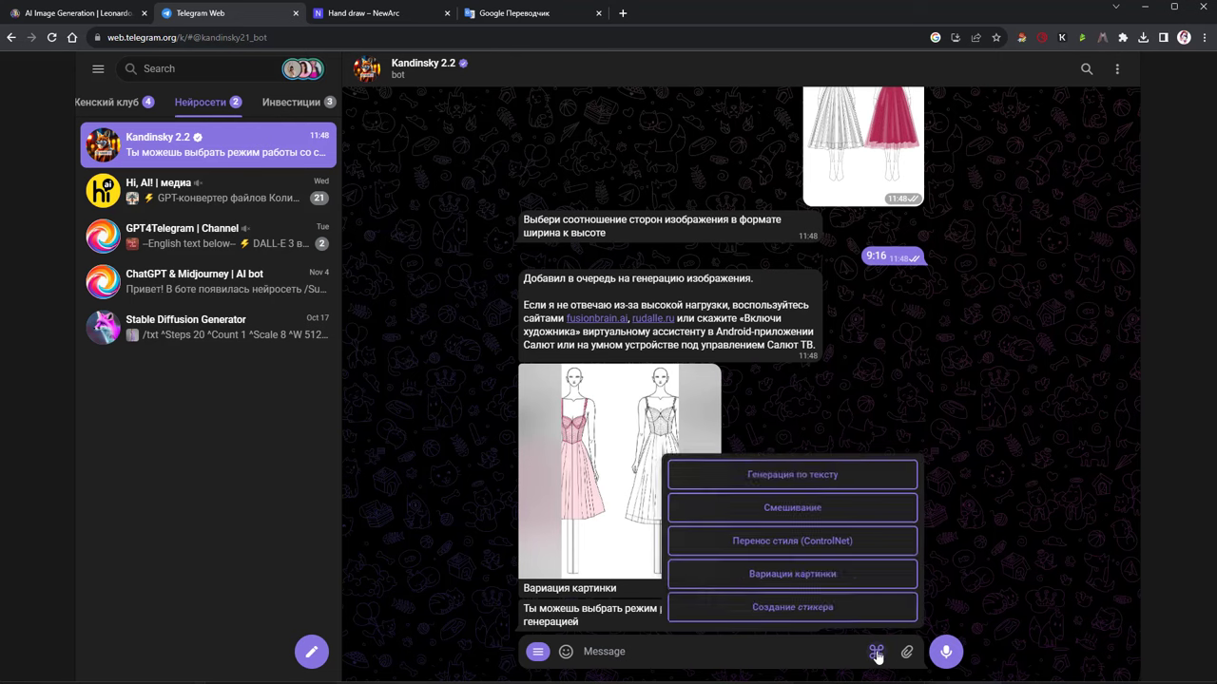
pyautogui.click(864, 492)
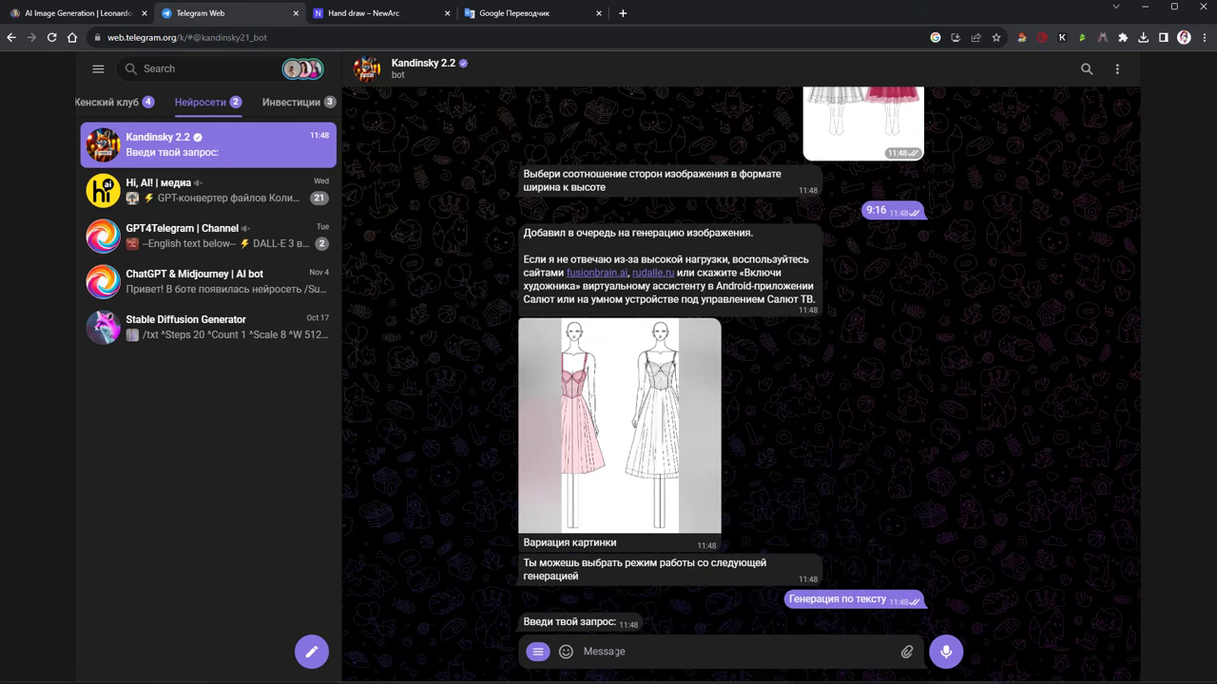
pyautogui.moveTo(906, 655)
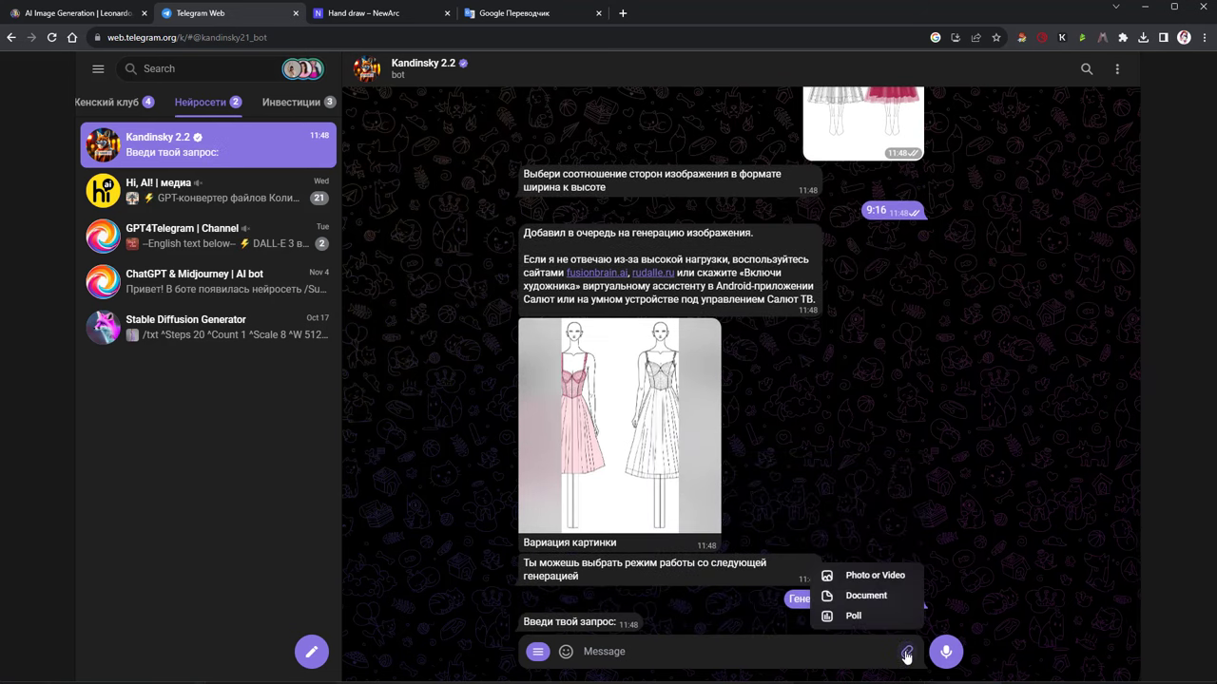
pyautogui.click(876, 576)
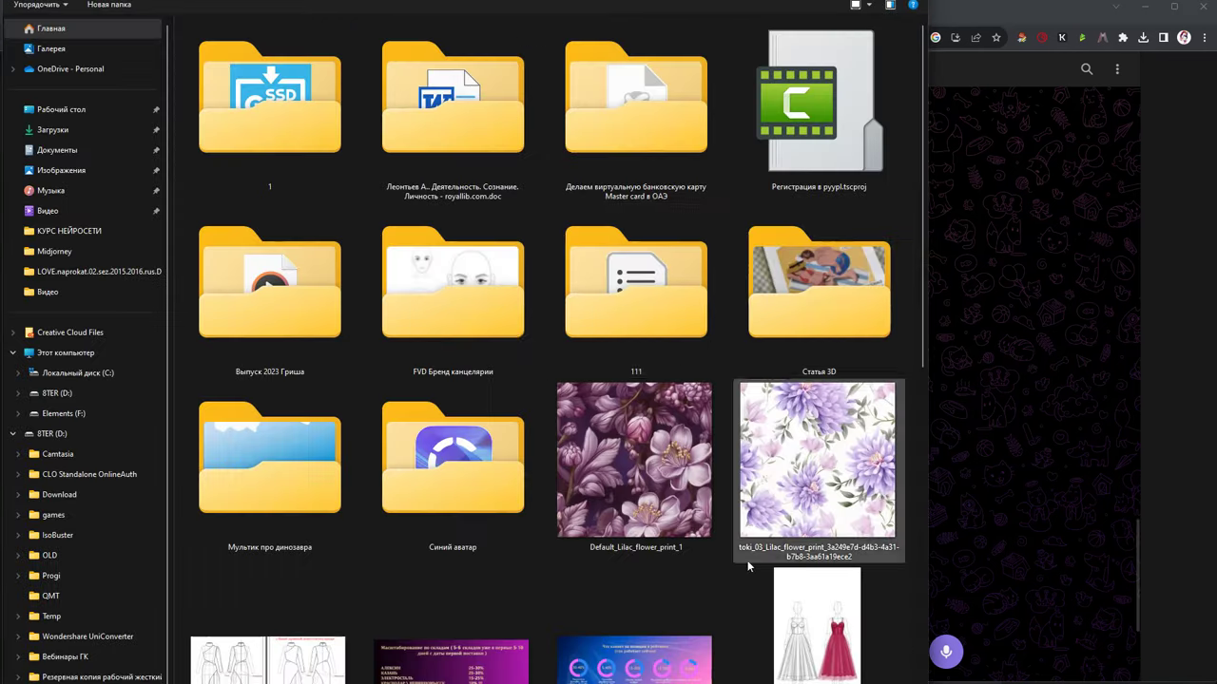
pyautogui.scroll(-1, 853, 639)
pyautogui.doubleClick(853, 638)
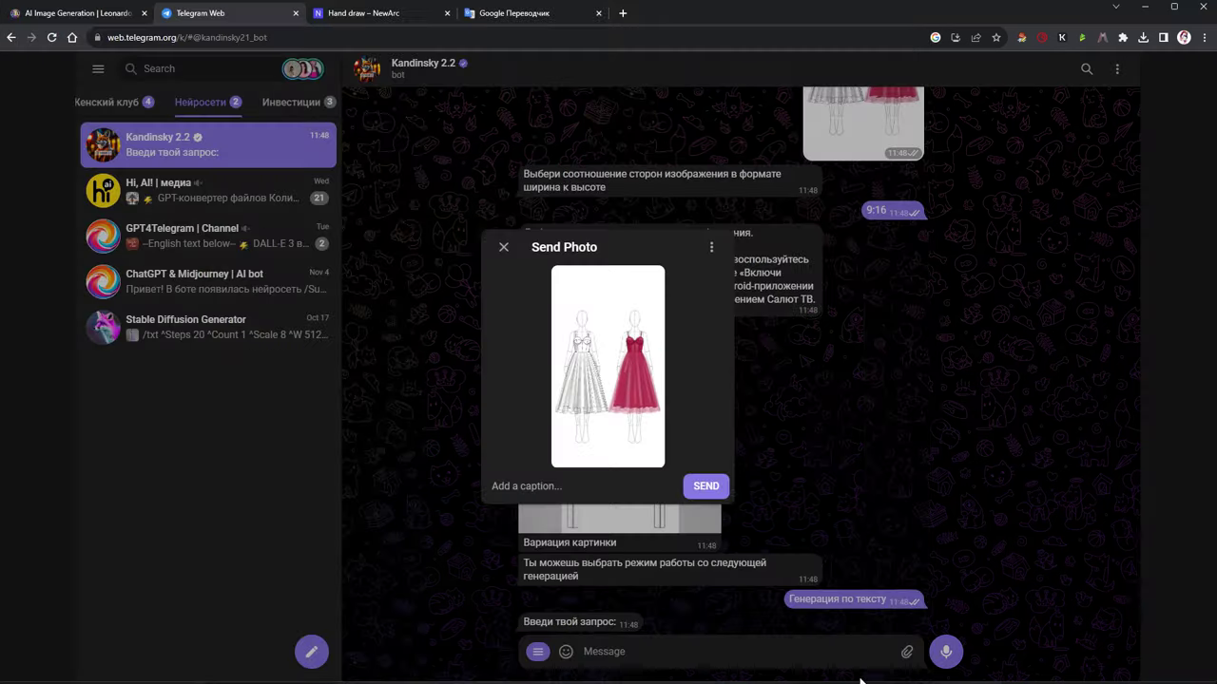
pyautogui.click(704, 487)
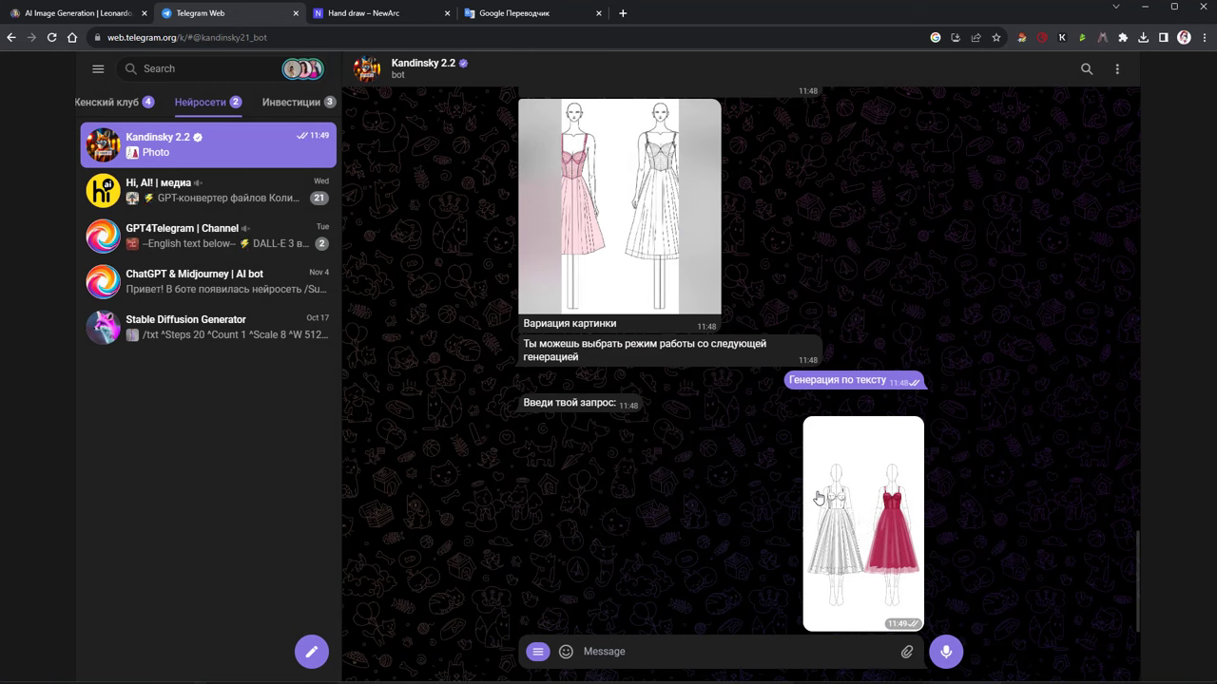
pyautogui.doubleClick(892, 619)
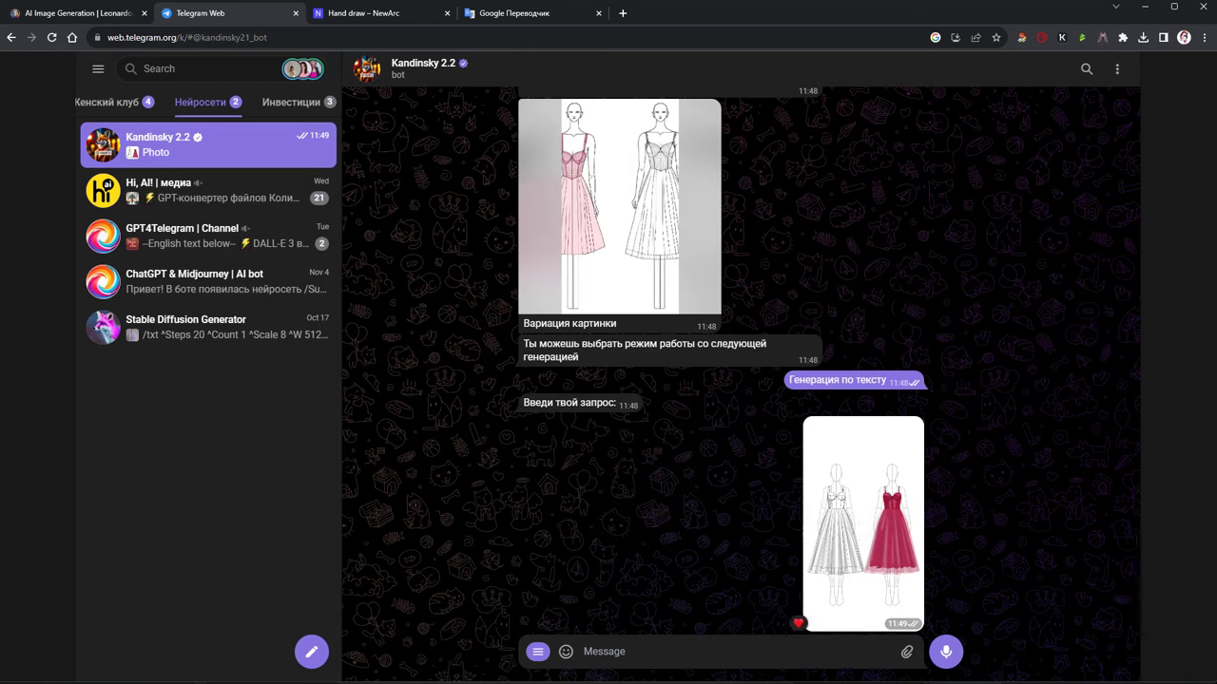
# Send the prompt 'lilac silk dress with organza' with no style at 9:16
pyautogui.write('lilac silk dress with organza')
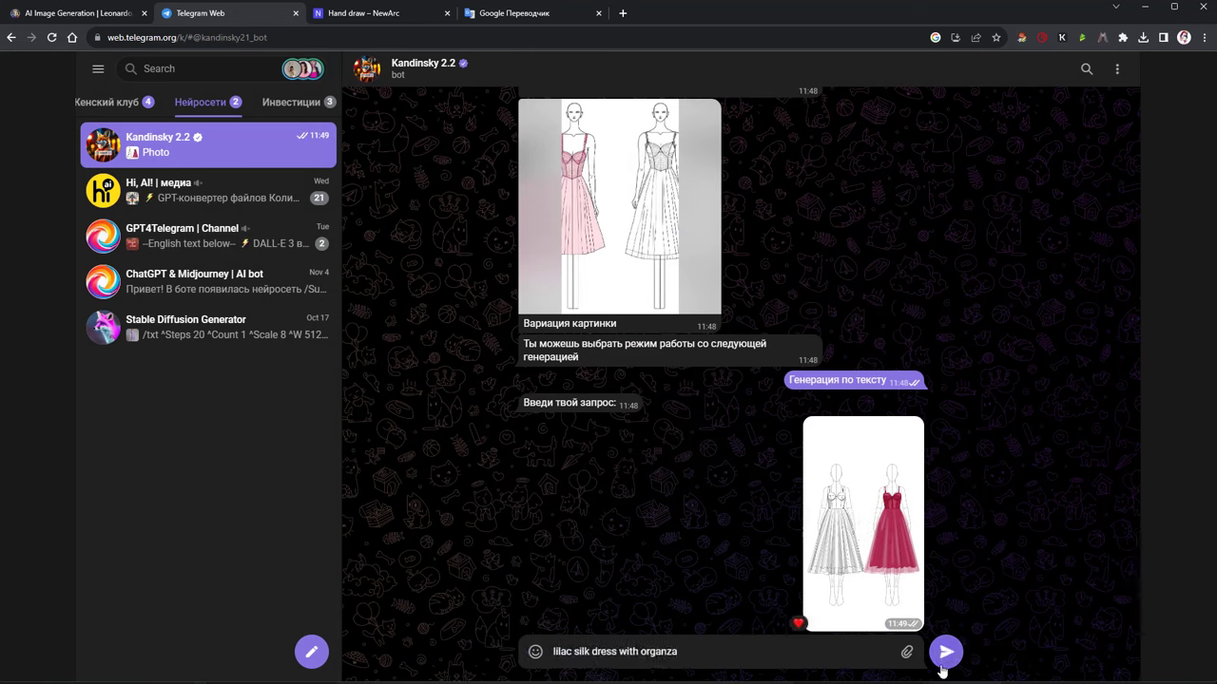
pyautogui.click(941, 659)
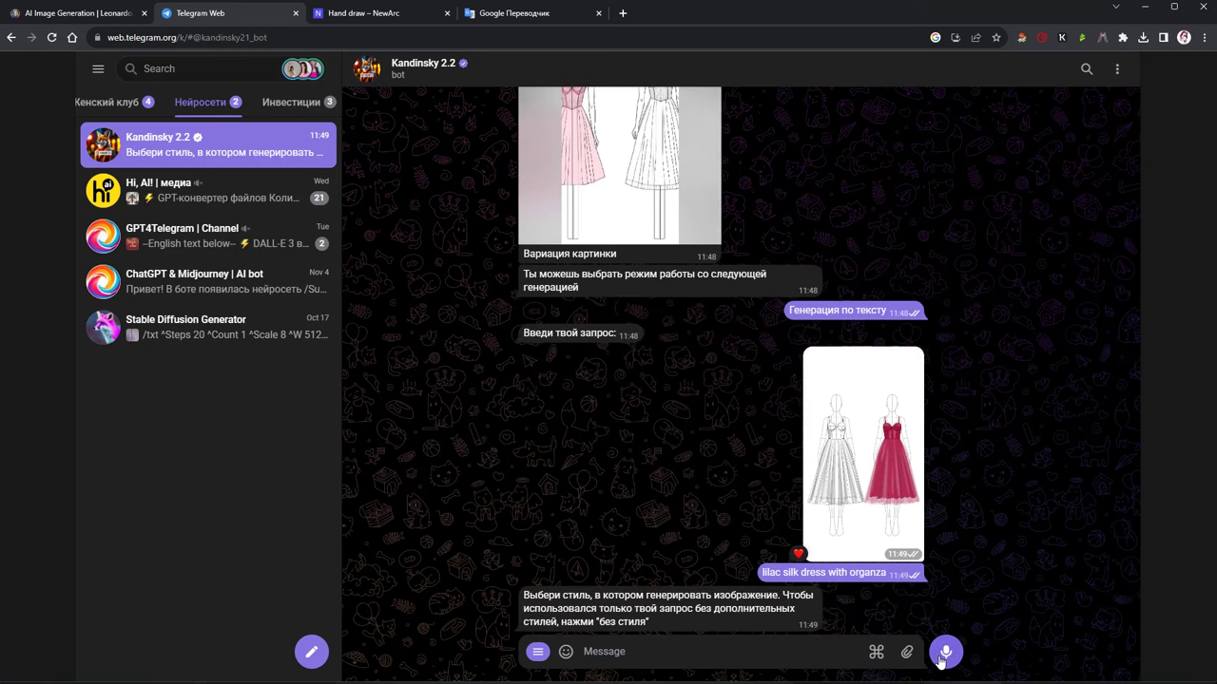
pyautogui.click(876, 654)
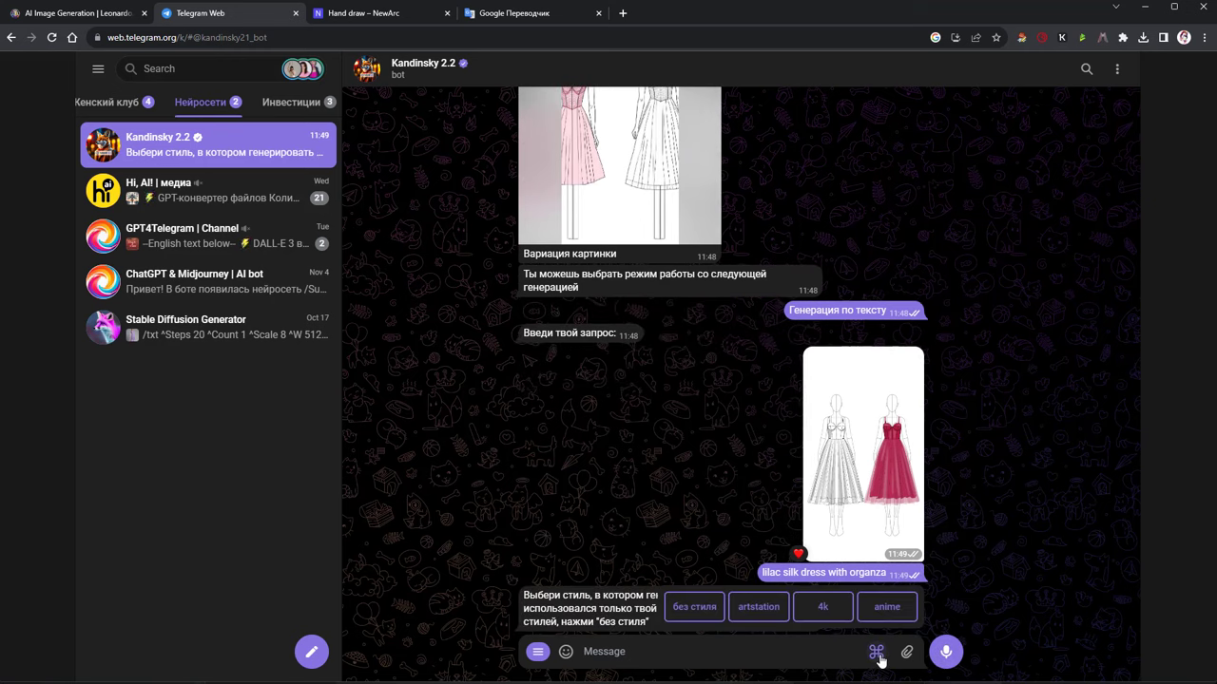
pyautogui.click(694, 606)
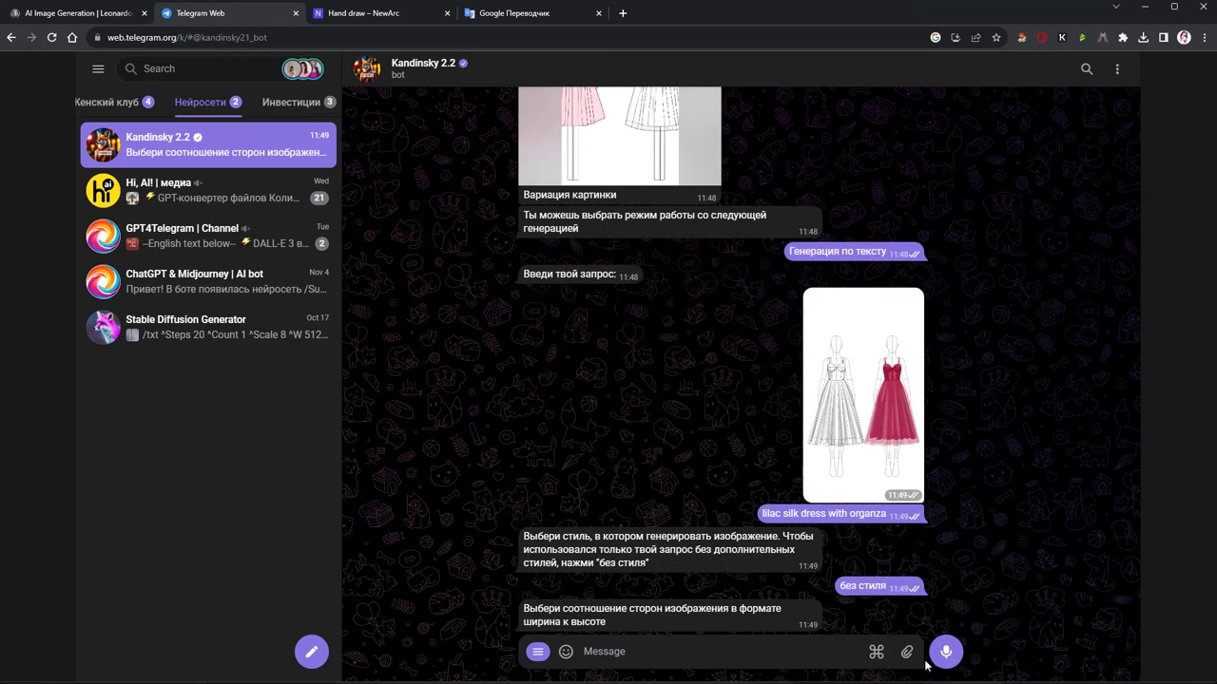
pyautogui.click(876, 654)
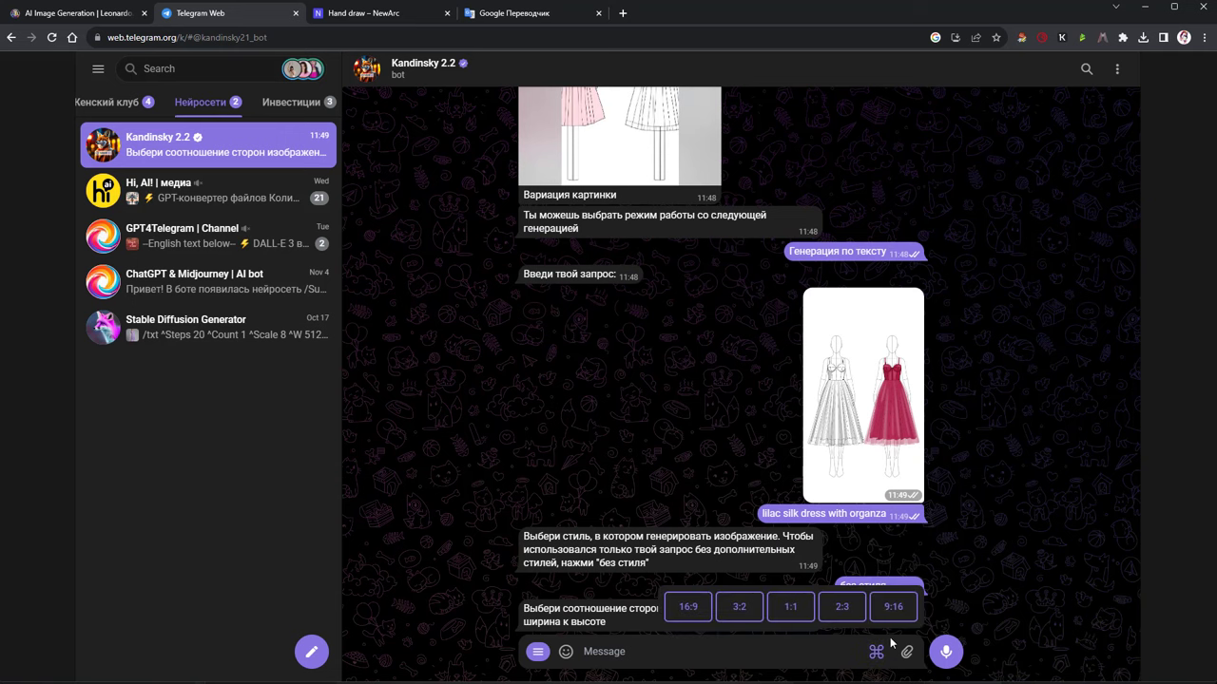
pyautogui.click(894, 609)
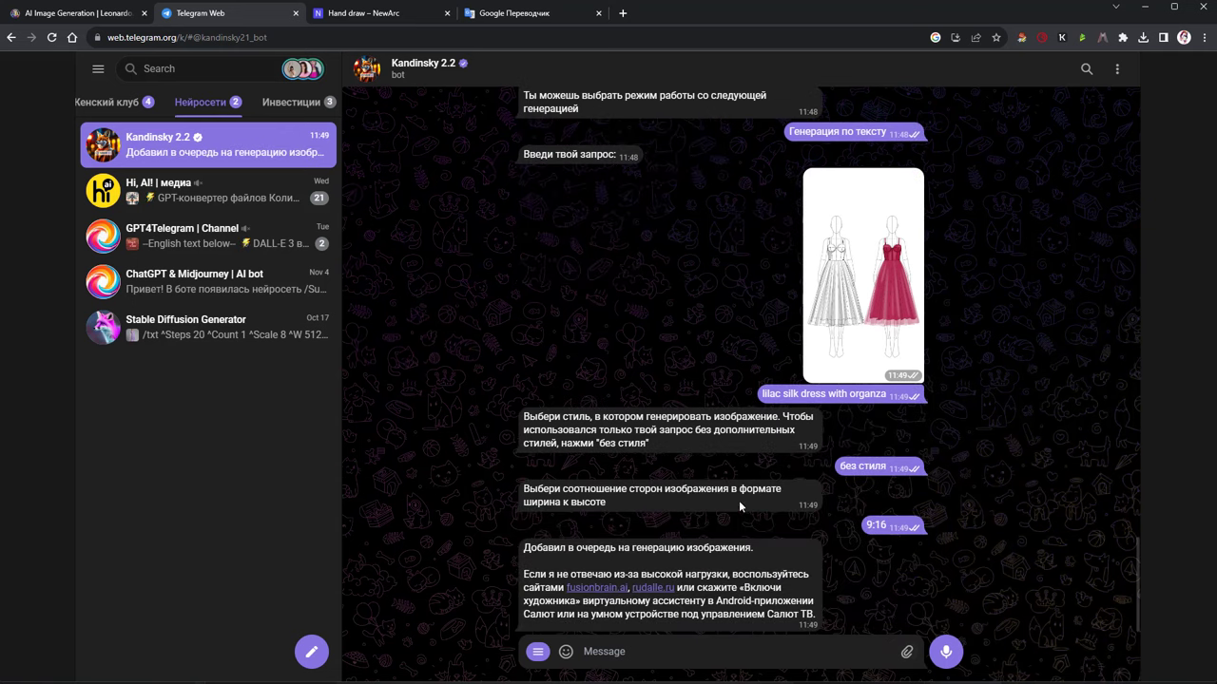
# Re-inspect the earlier pink-dress variation image up close
pyautogui.doubleClick(683, 450)
pyautogui.scroll(5, 636, 367)
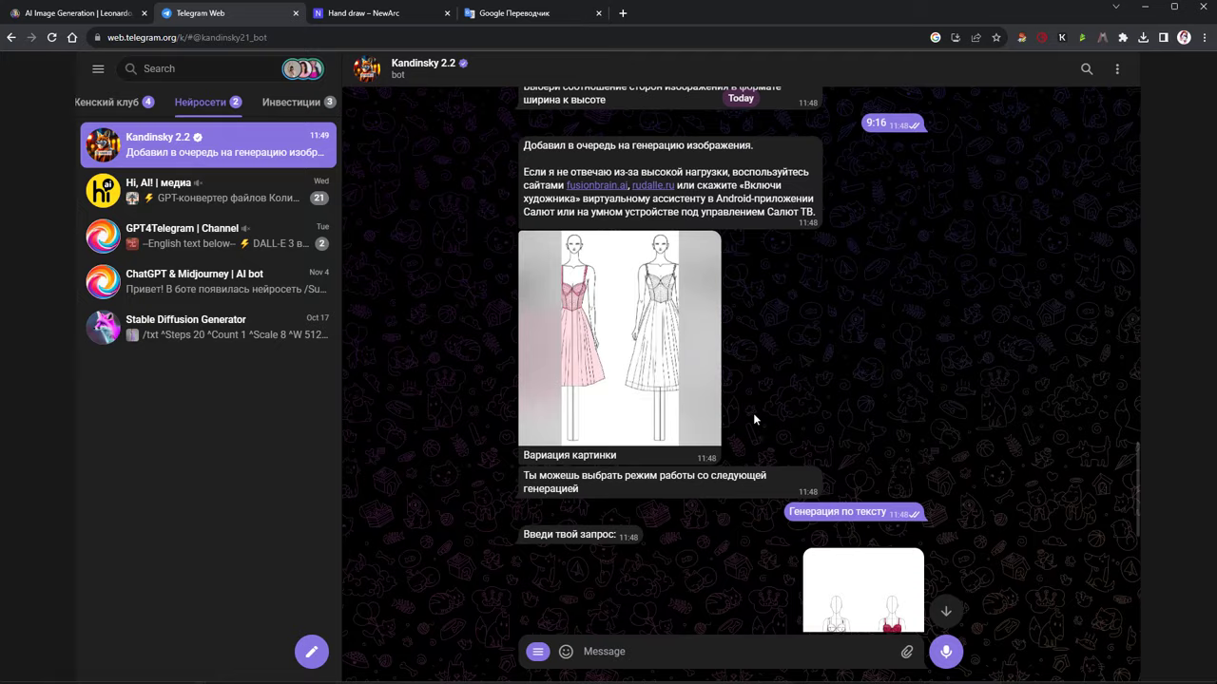
pyautogui.click(624, 352)
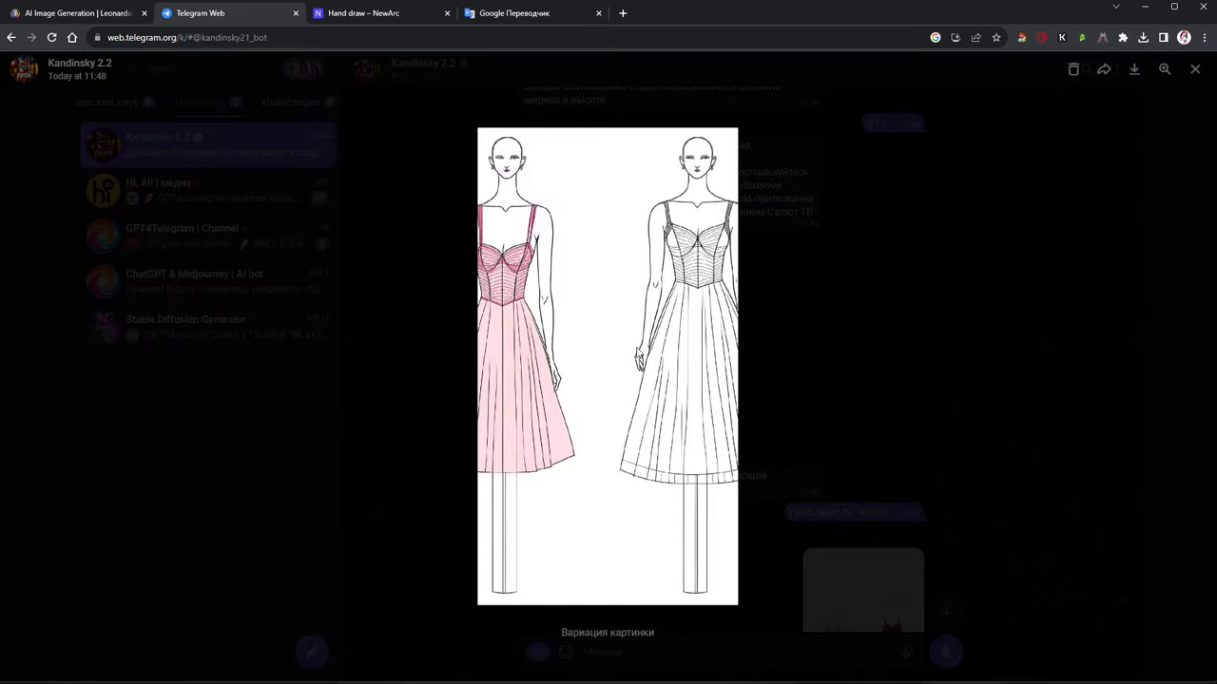
pyautogui.click(811, 363)
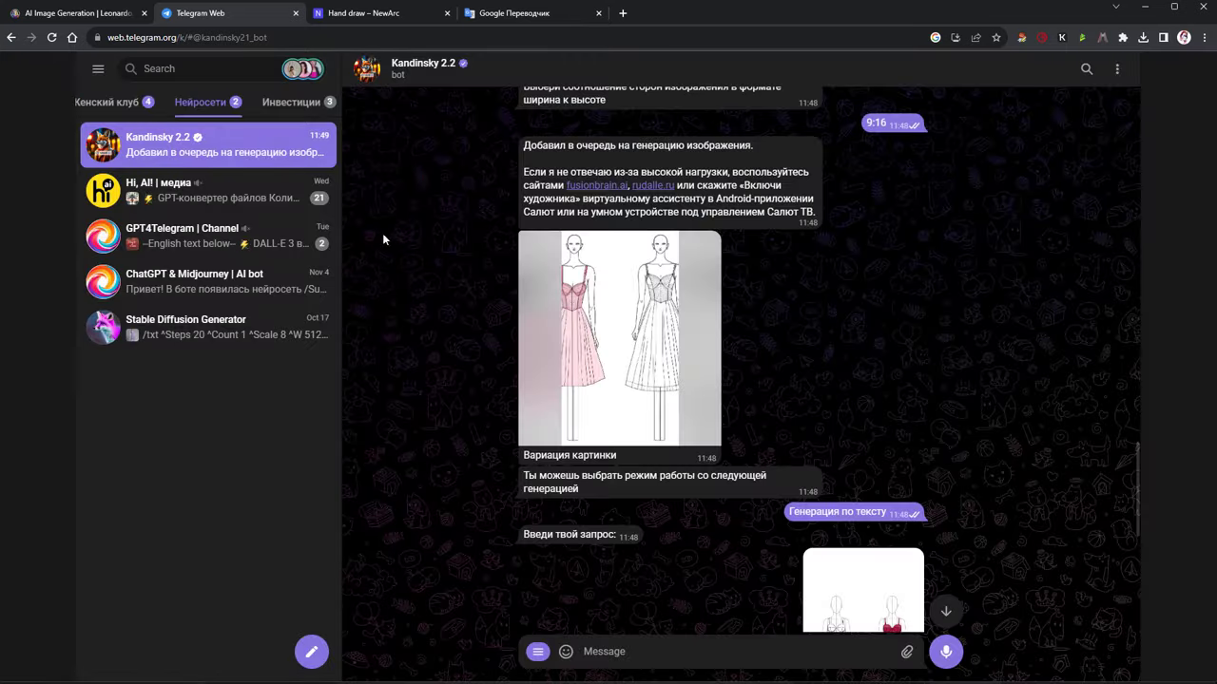
# View two earlier Leonardo.Ai organza dress renders enlarged, then return to the Kandinsky lilac-dress result
pyautogui.click(76, 13)
pyautogui.click(551, 199)
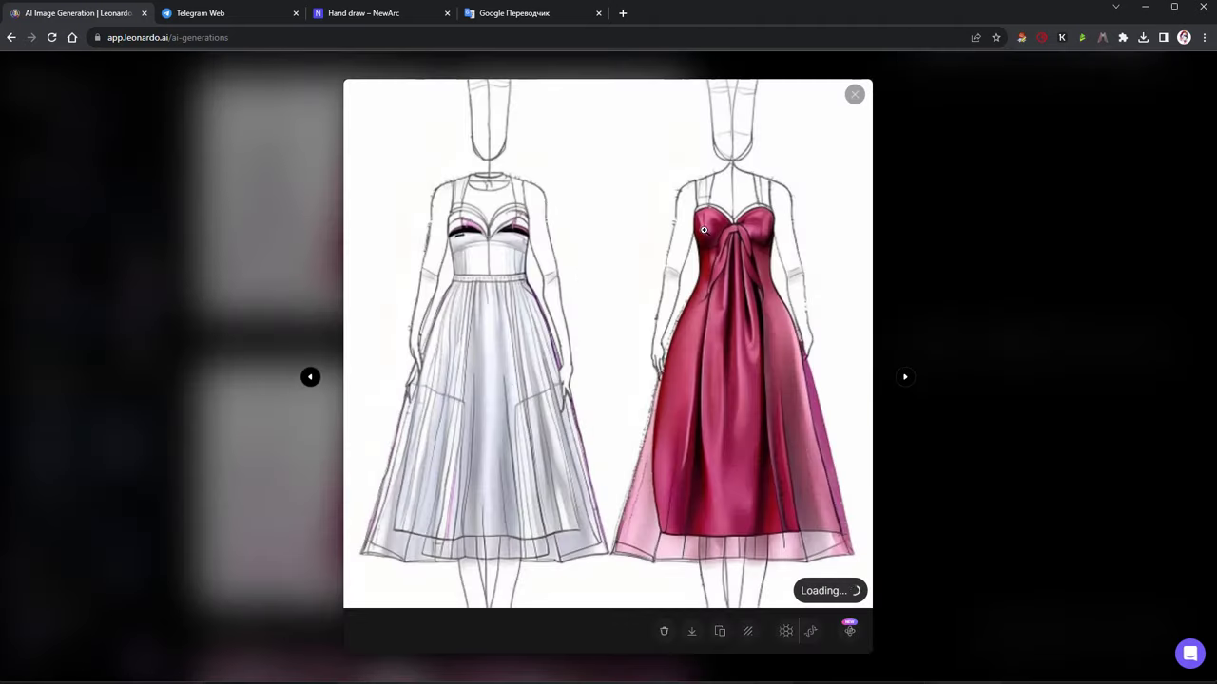
pyautogui.click(949, 439)
pyautogui.click(367, 449)
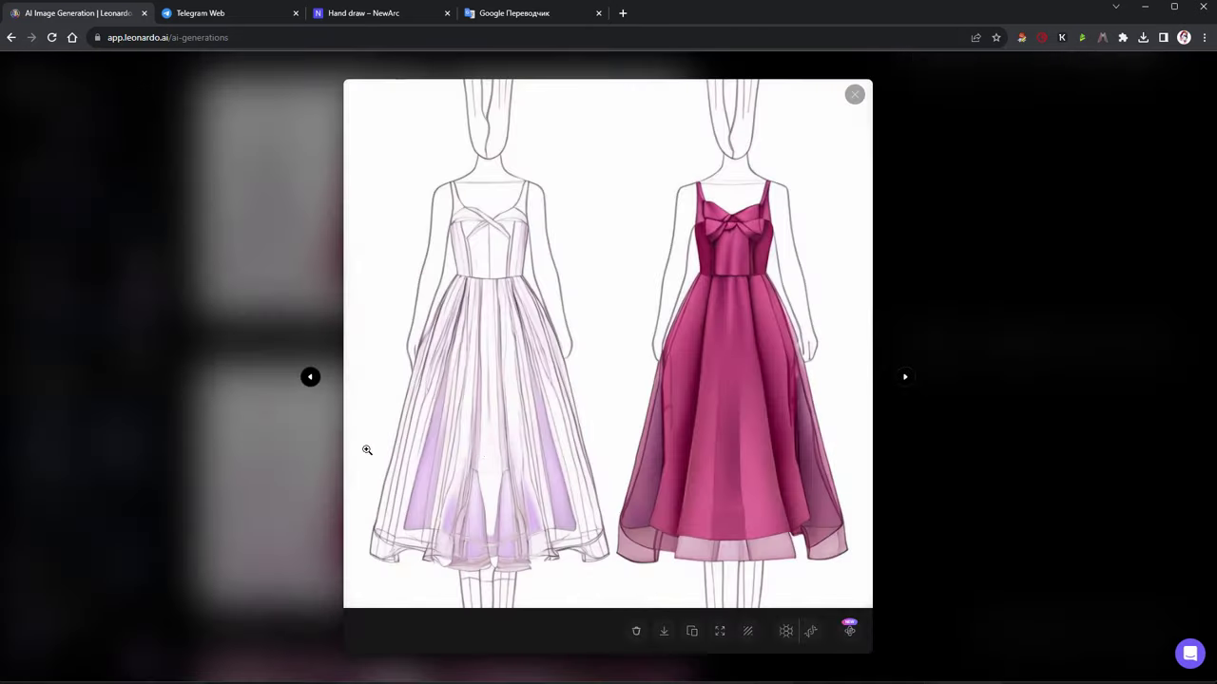
pyautogui.click(961, 428)
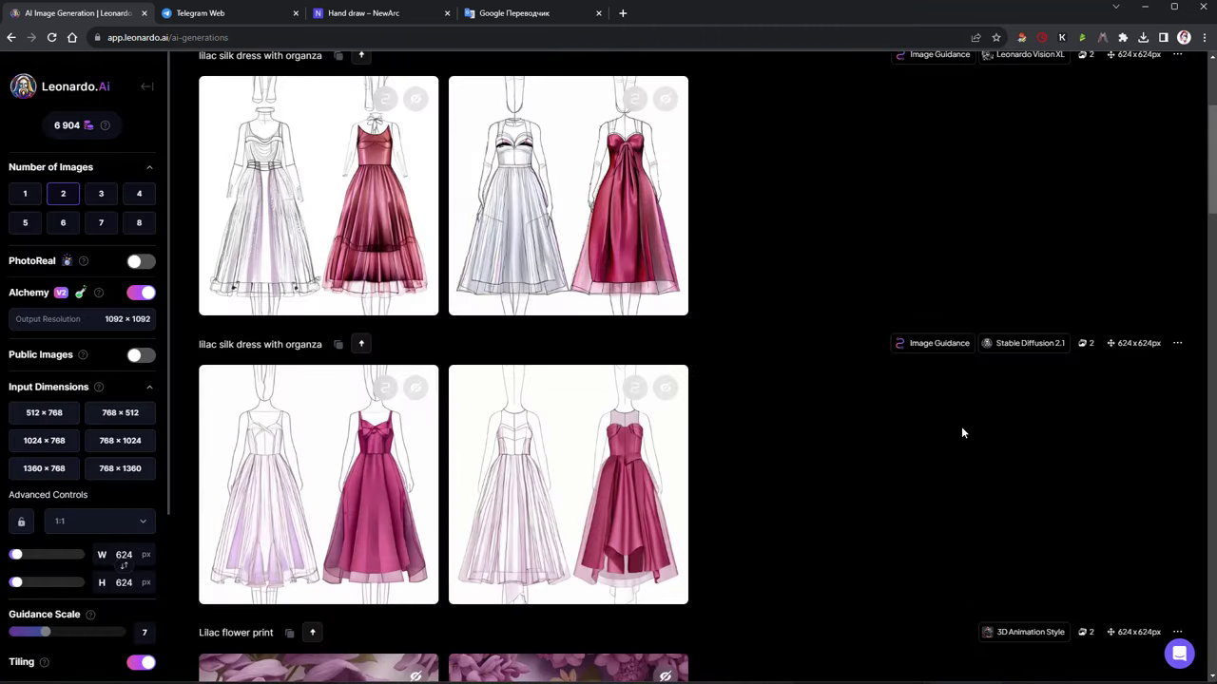
pyautogui.click(227, 17)
pyautogui.scroll(-10, 699, 350)
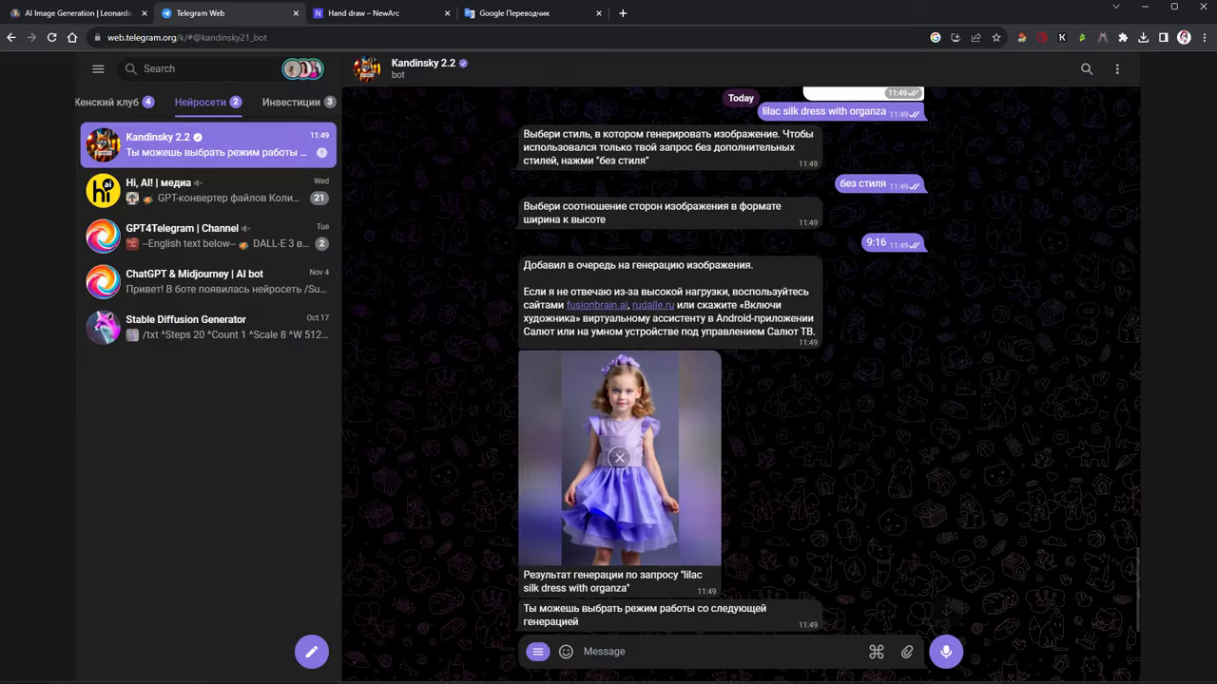
# Set the Kandinsky bot to ControlNet style transfer from a text description
pyautogui.click(876, 653)
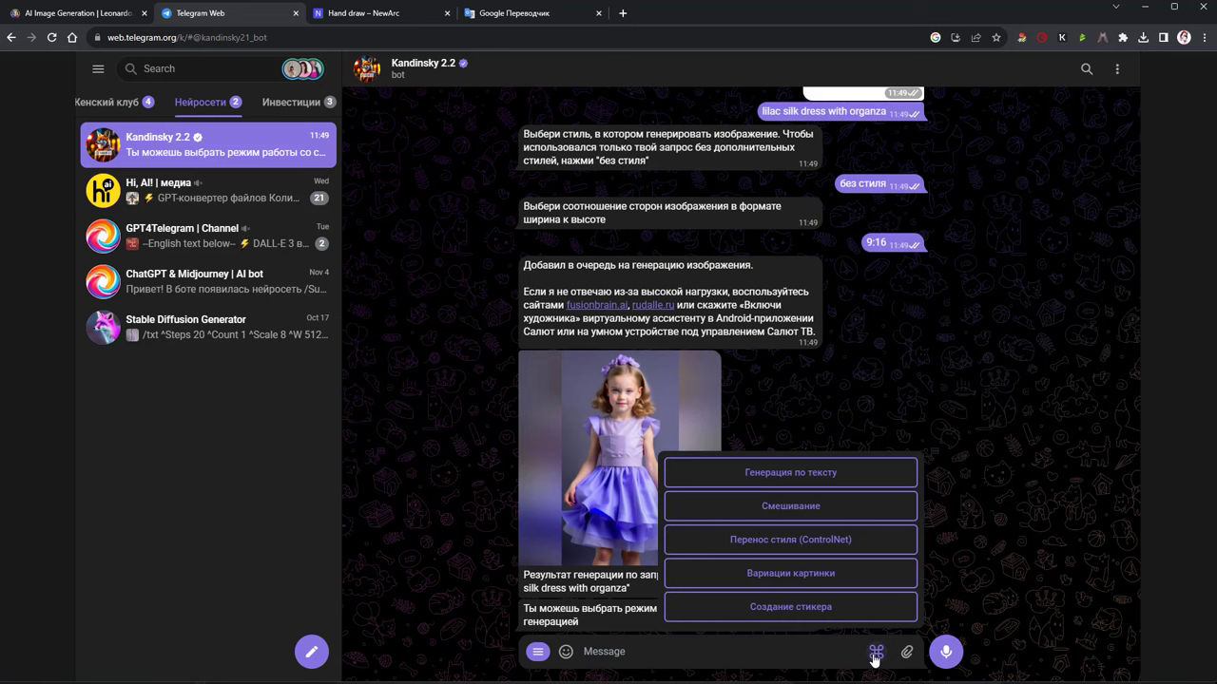
pyautogui.click(853, 540)
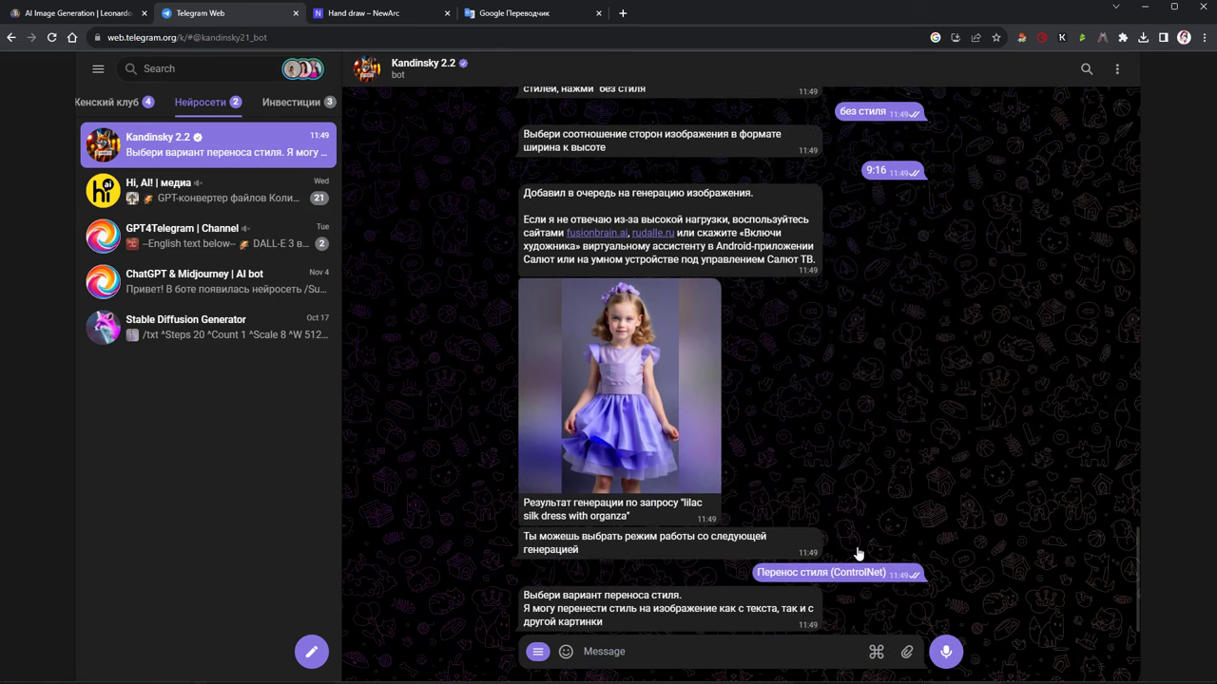
pyautogui.click(875, 654)
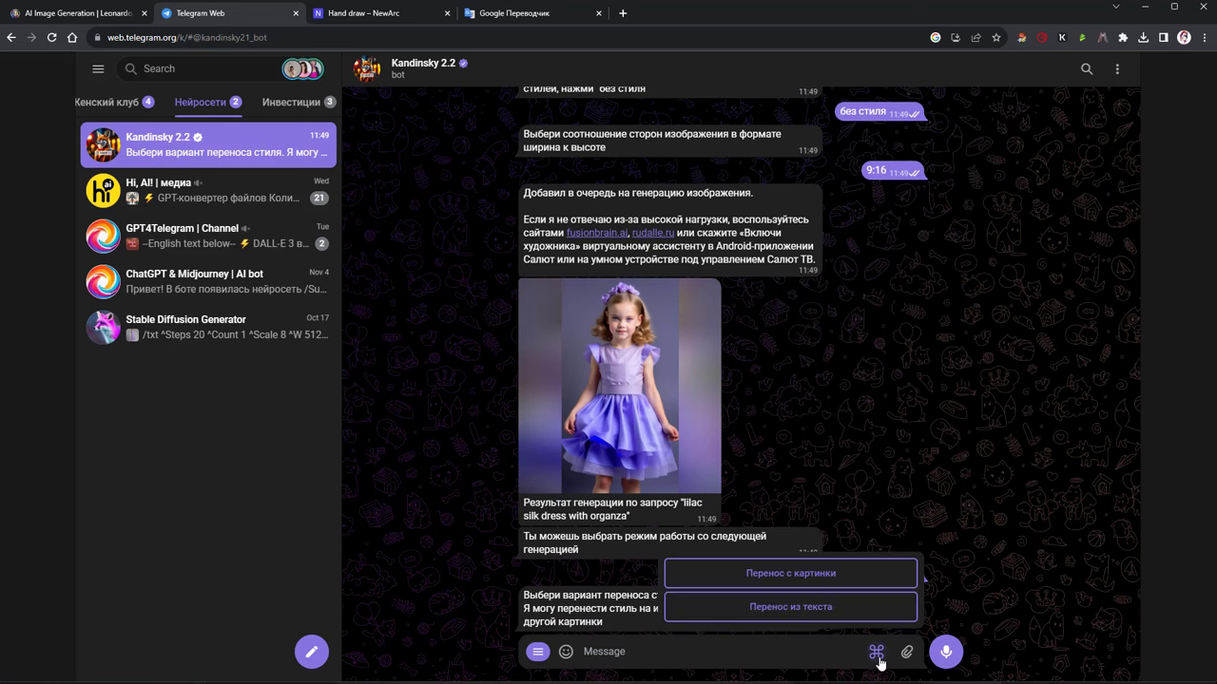
pyautogui.click(841, 609)
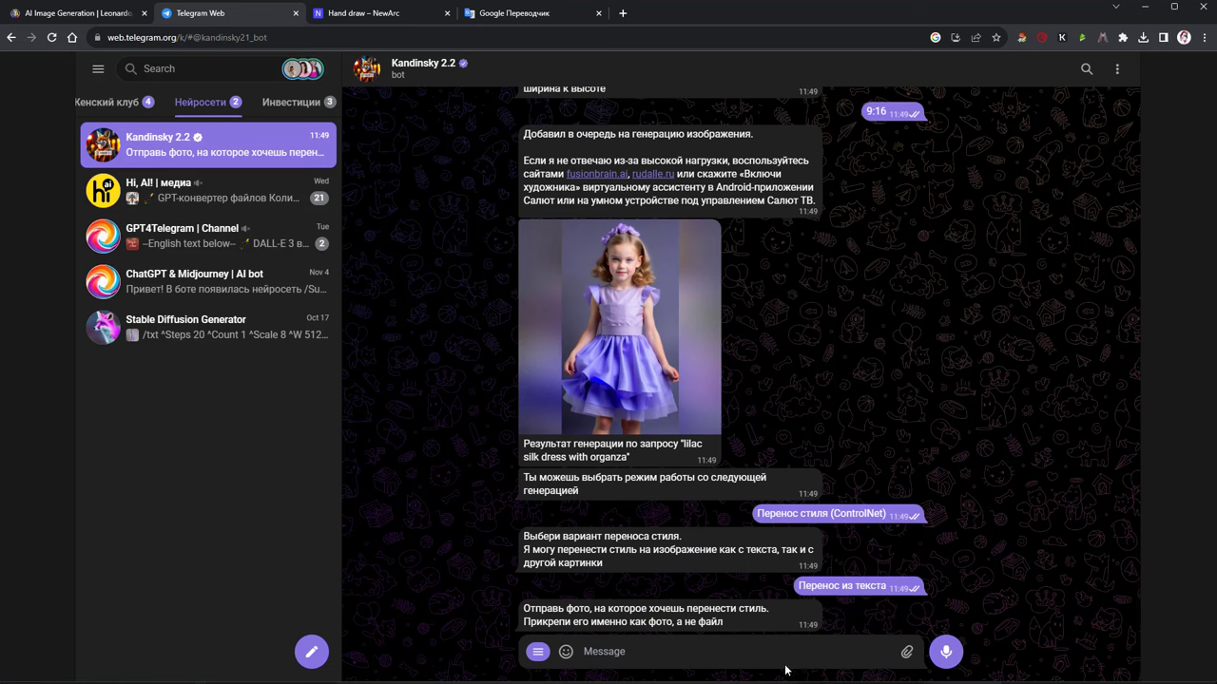
# Send the Reels-01 dress sketch photo to the bot
pyautogui.moveTo(908, 657)
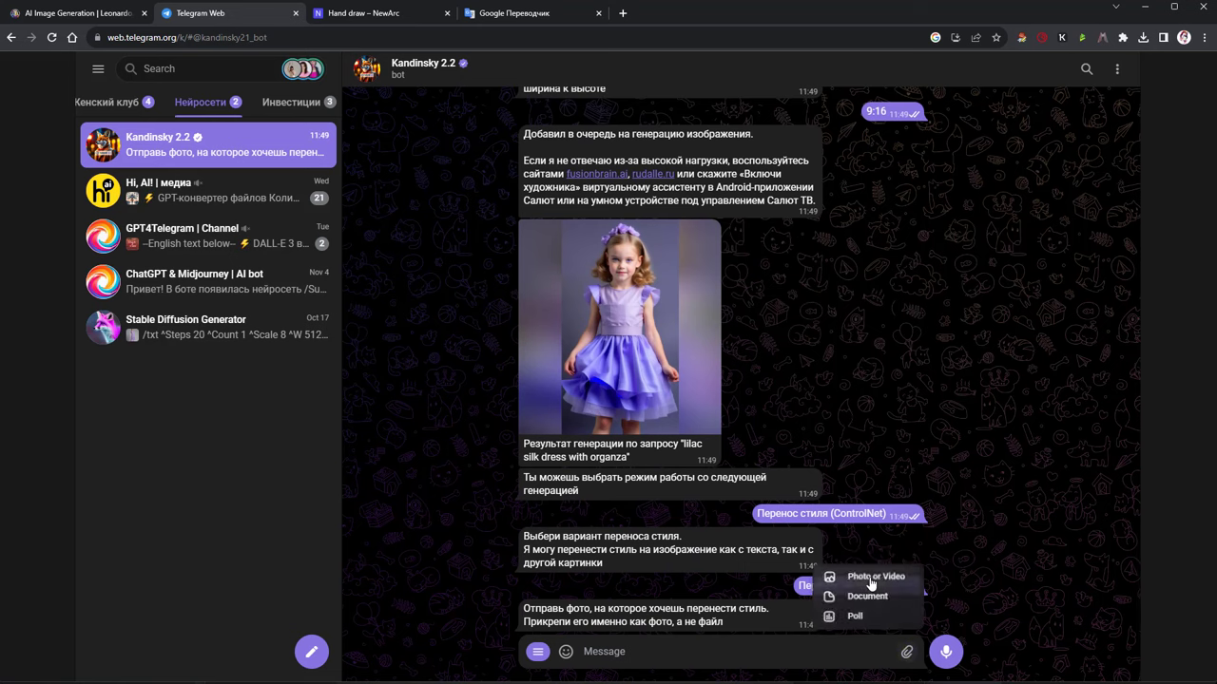
pyautogui.click(846, 574)
pyautogui.scroll(-2, 715, 487)
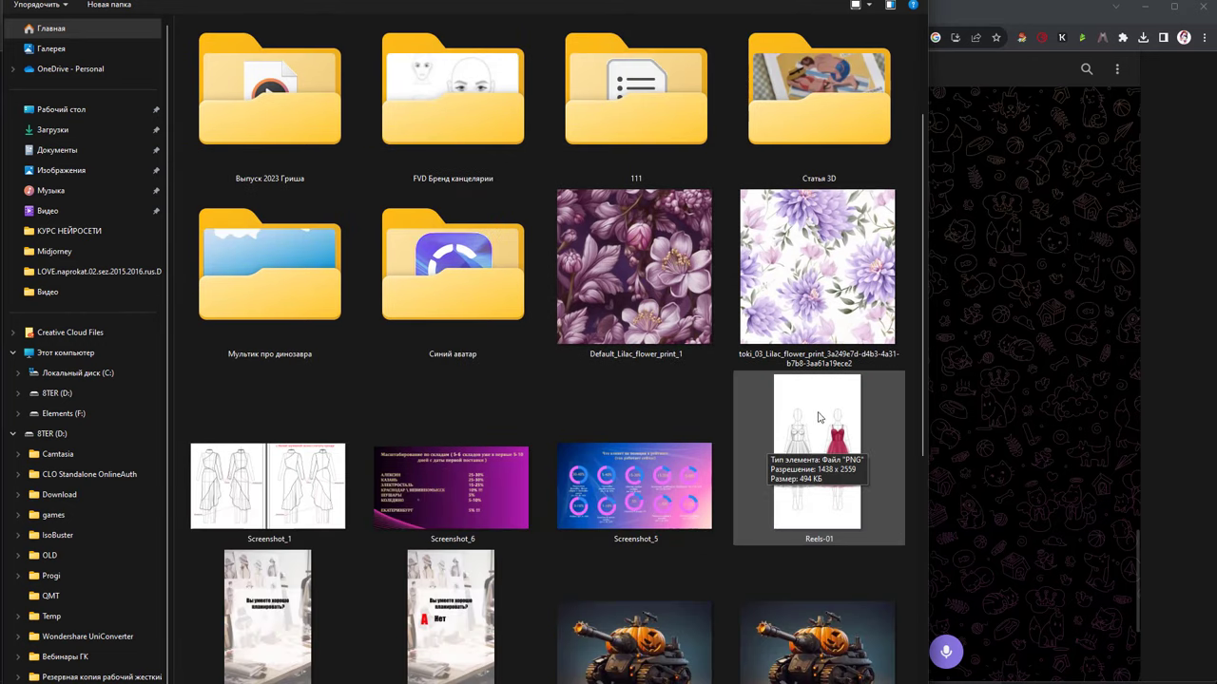
pyautogui.doubleClick(818, 451)
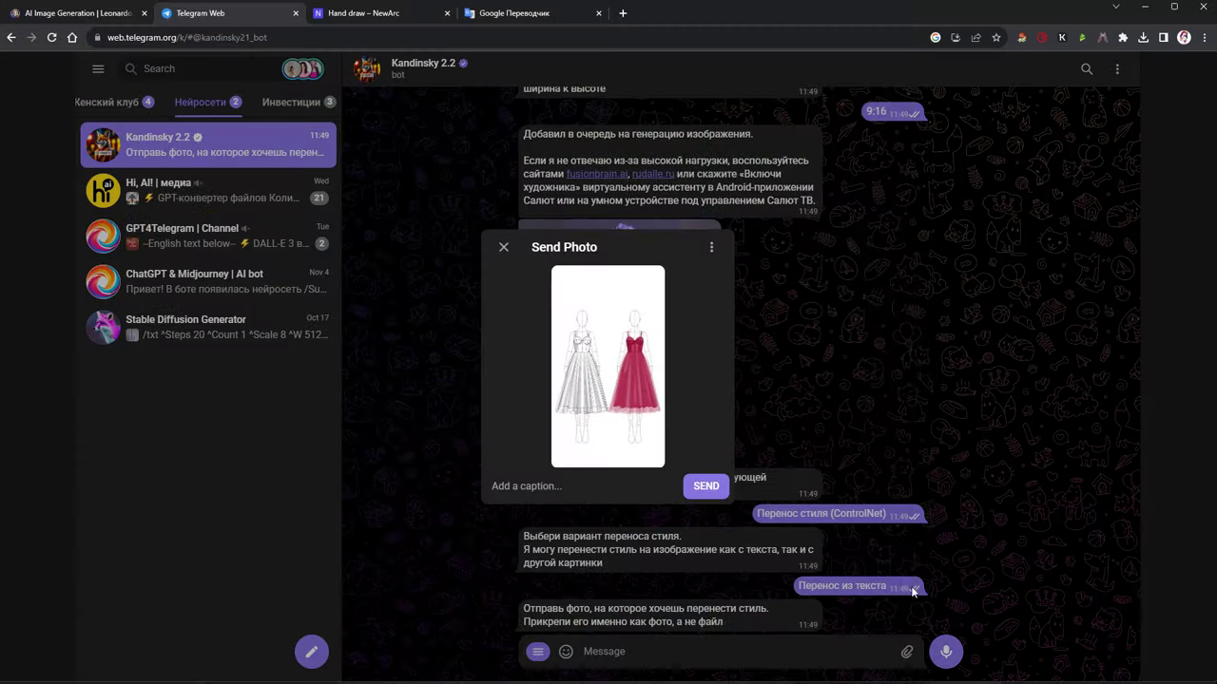
pyautogui.click(701, 491)
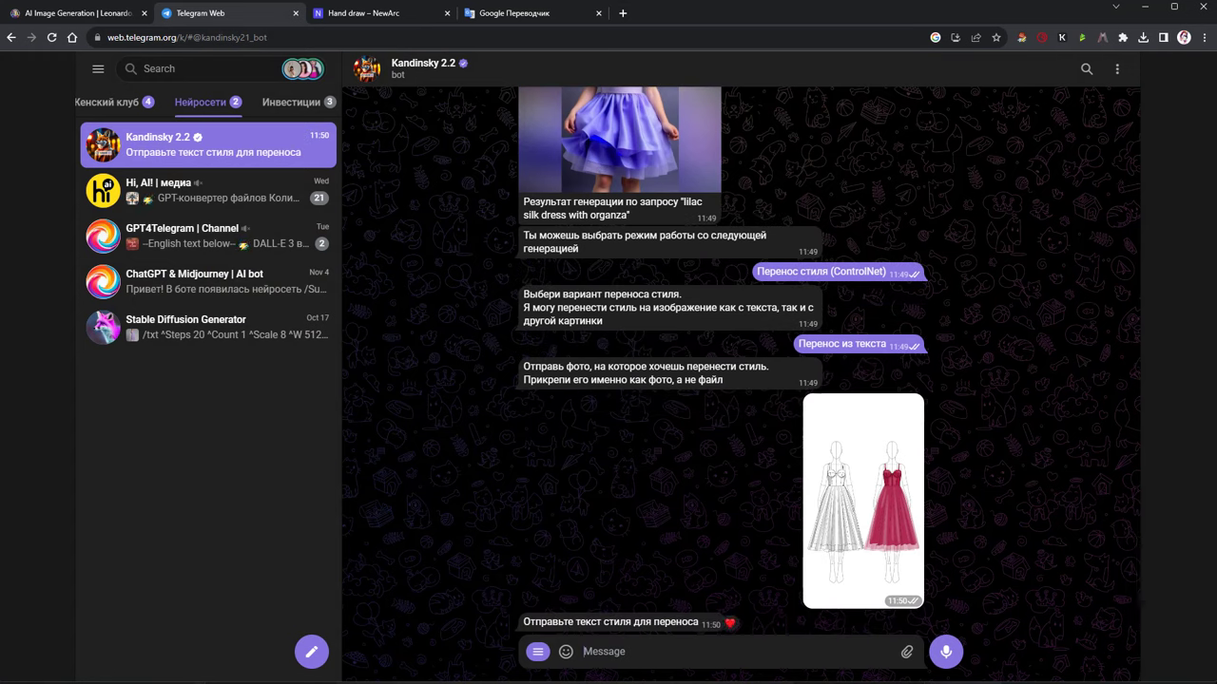
# Send the style text 'lilac silk dress with organza' and review the returned result
pyautogui.write('lilac silk dress with organza')
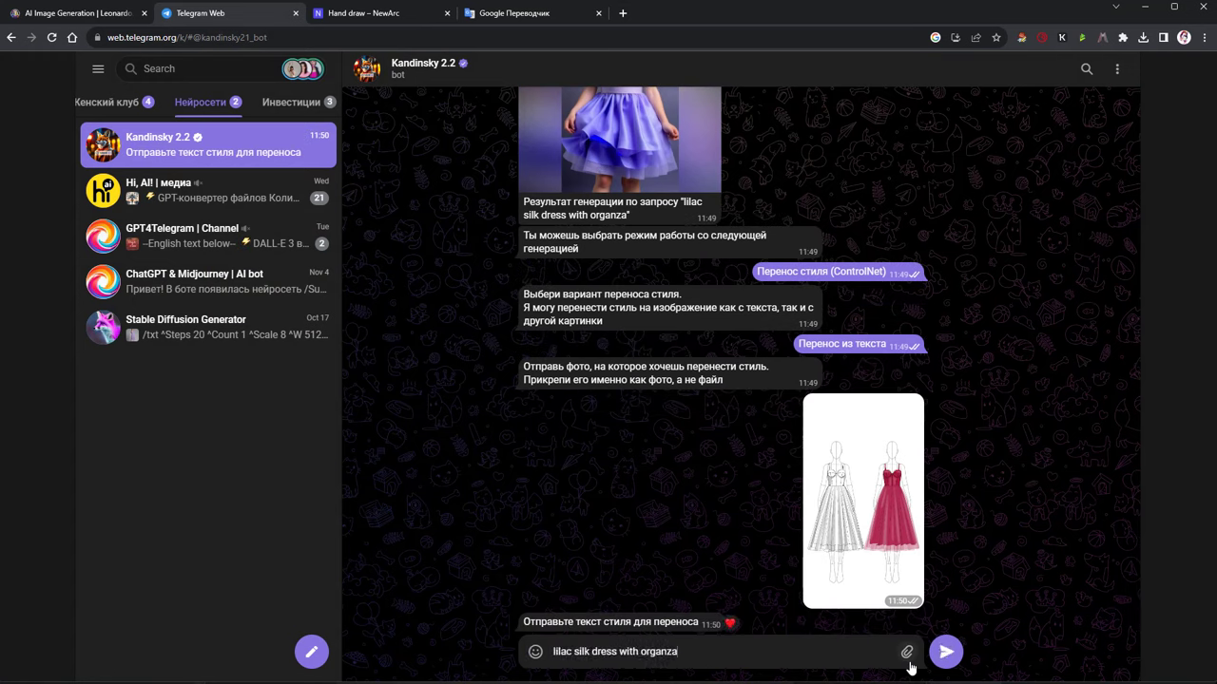
pyautogui.press('Return')
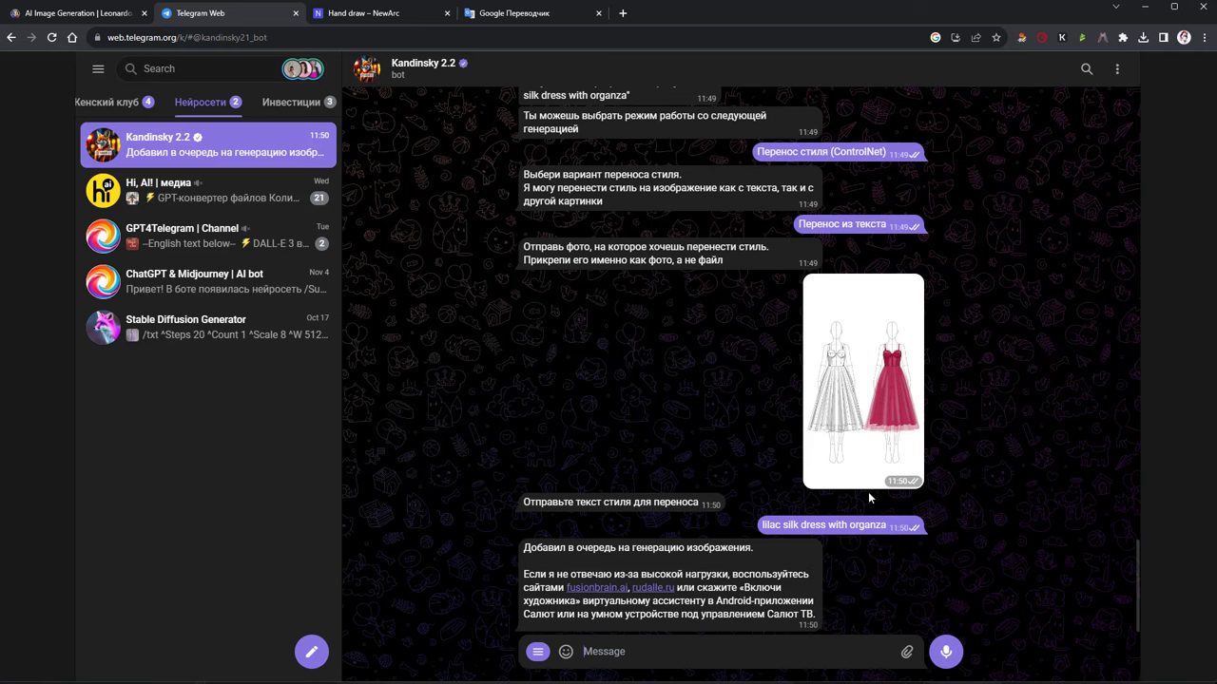
pyautogui.scroll(5, 903, 498)
pyautogui.scroll(5, 903, 498)
pyautogui.scroll(3, 903, 498)
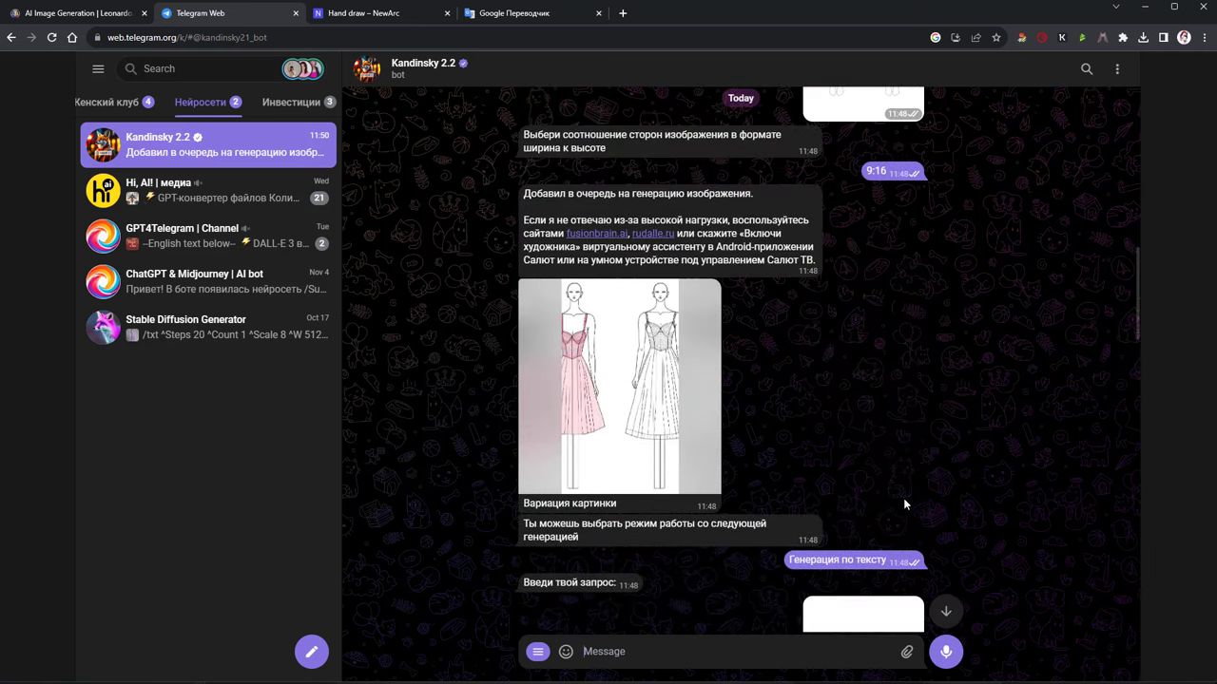
pyautogui.scroll(4, 903, 502)
pyautogui.scroll(-5, 903, 502)
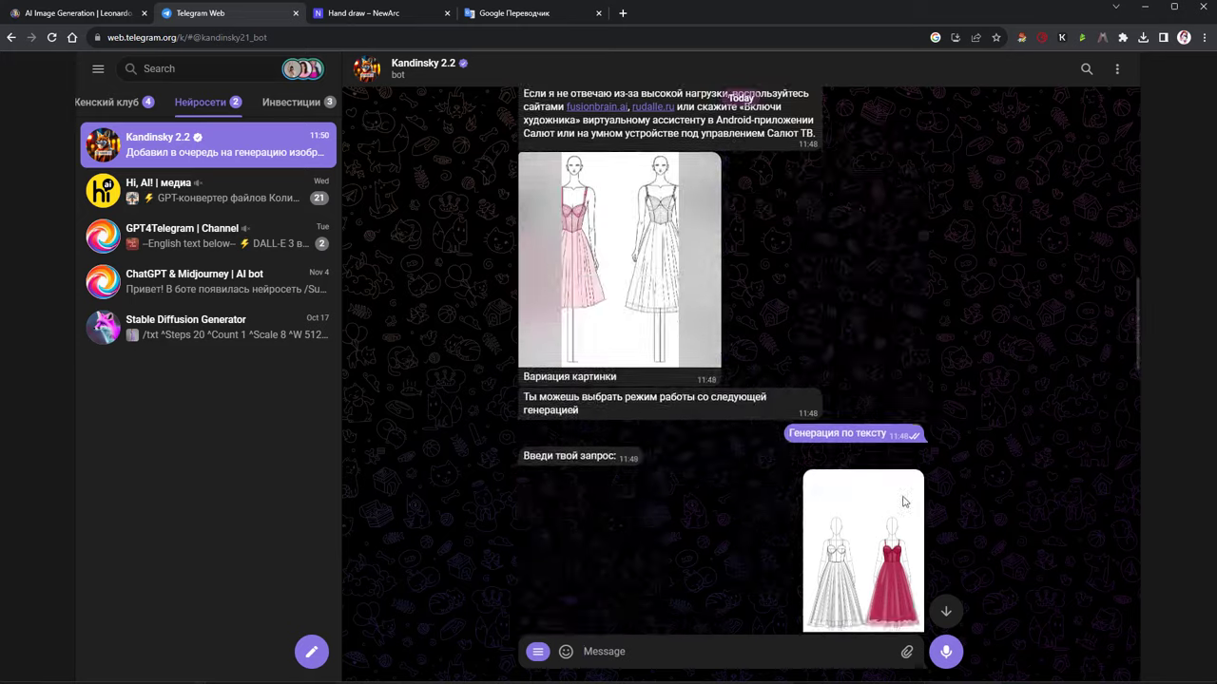
pyautogui.scroll(-5, 903, 501)
pyautogui.scroll(-5, 904, 501)
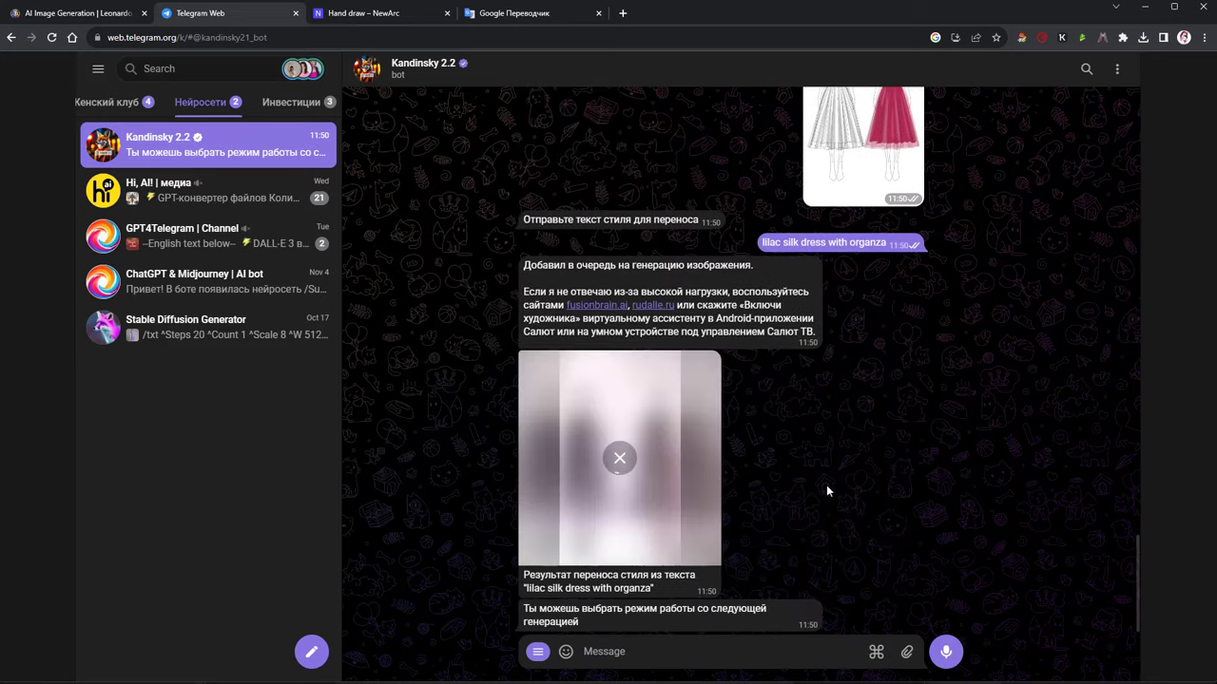
# Heart and enlarge the lilac dress result, placing the original sketch beside it
pyautogui.doubleClick(623, 459)
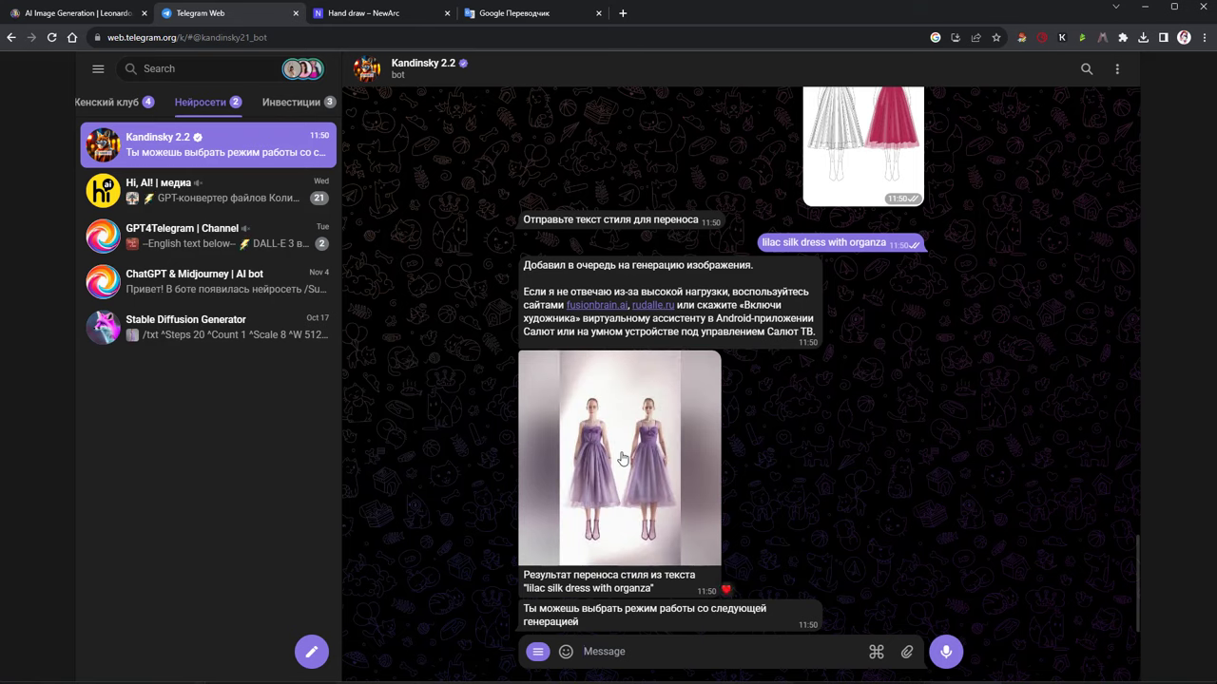
pyautogui.click(623, 459)
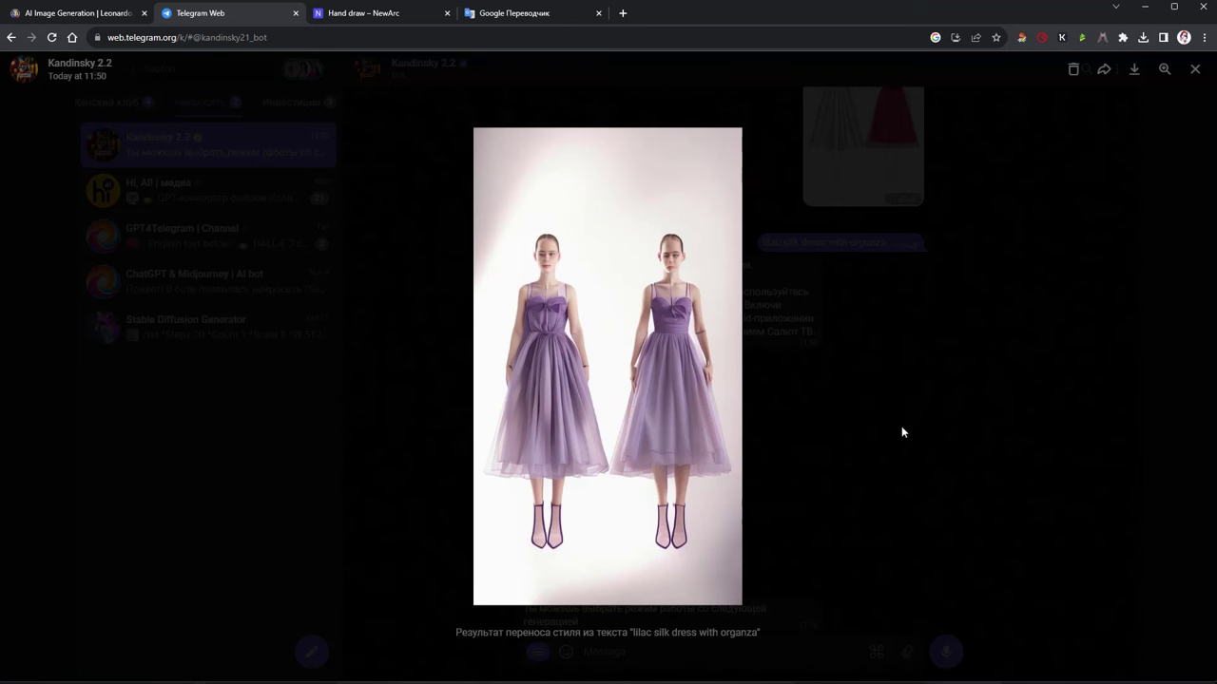
pyautogui.hotkey('alt', 'Tab')
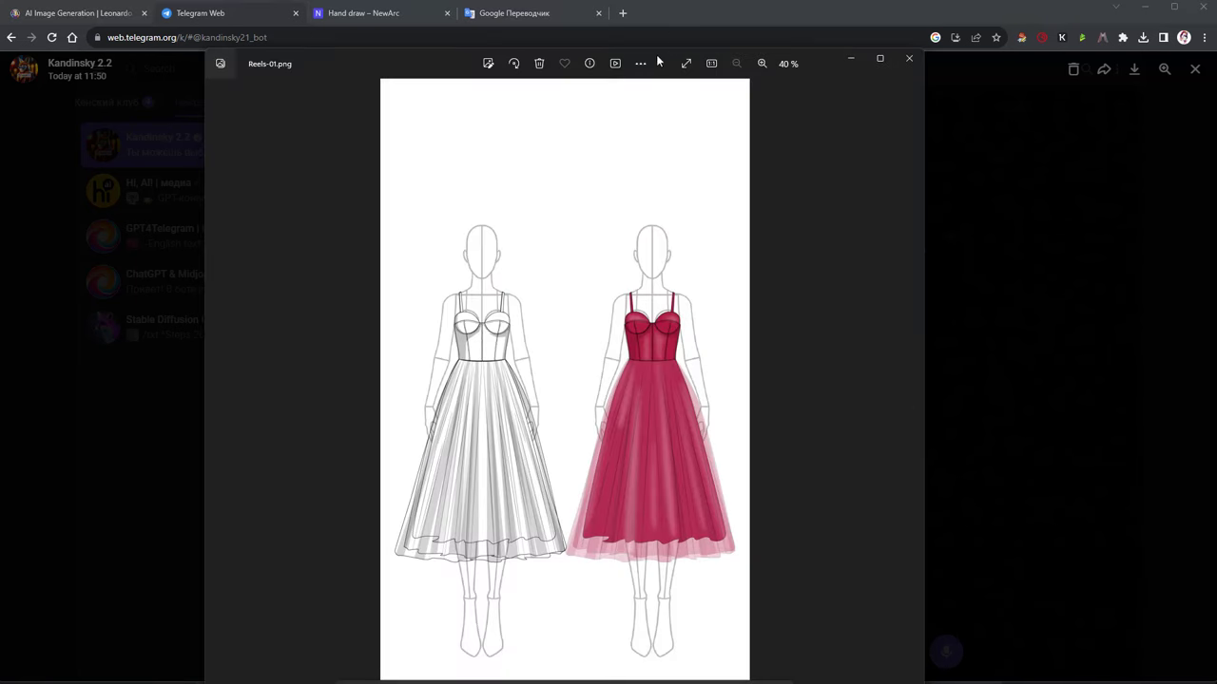
pyautogui.moveTo(659, 61); pyautogui.dragTo(1215, 43)
# Compare the sketch with the Leonardo.Ai results, then close the sketch window and enlarged result
pyautogui.click(96, 14)
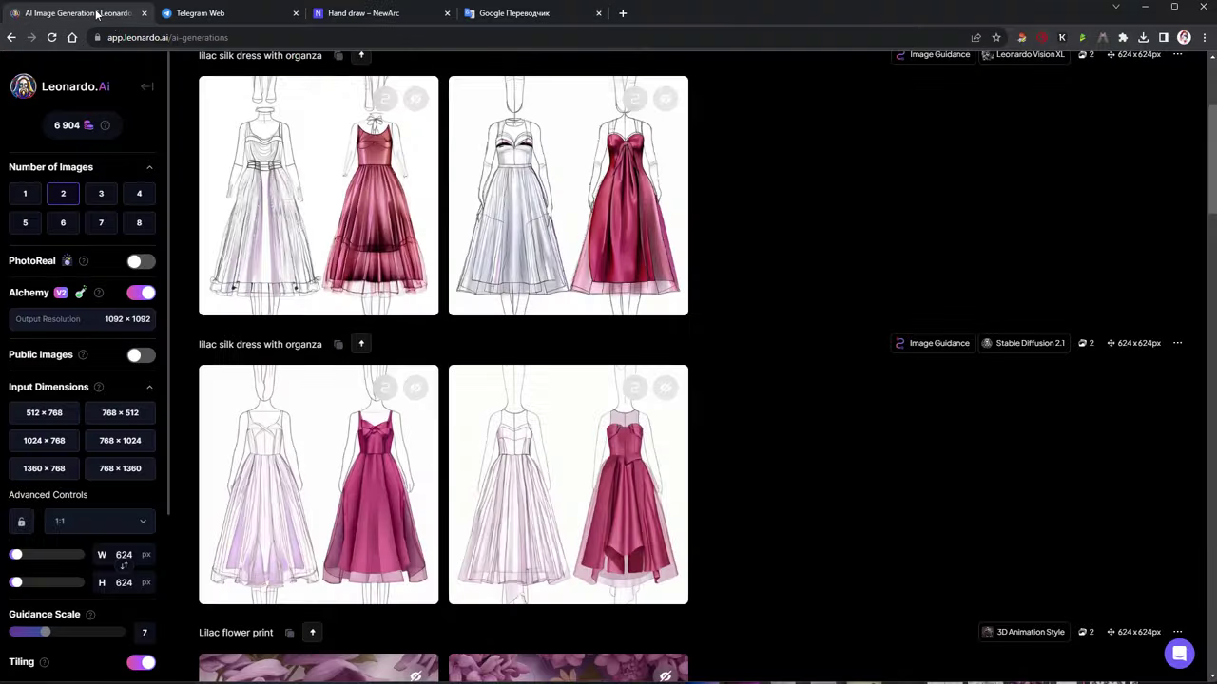
pyautogui.hotkey('alt', 'Tab')
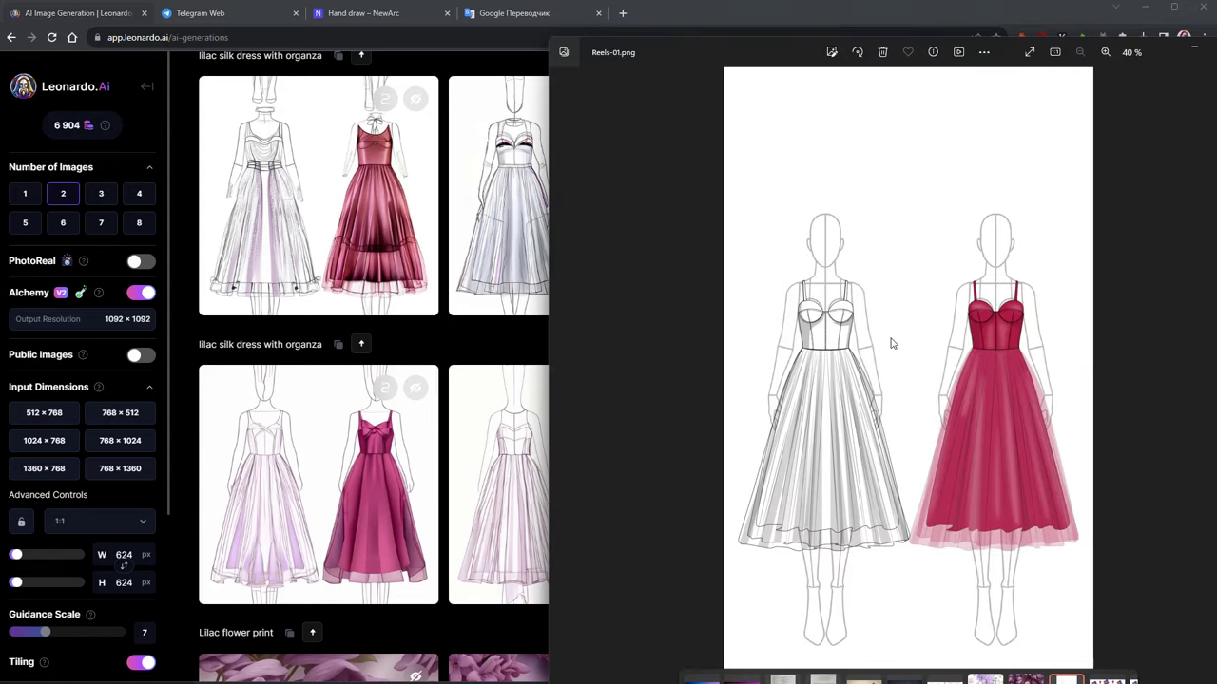
pyautogui.click(1195, 49)
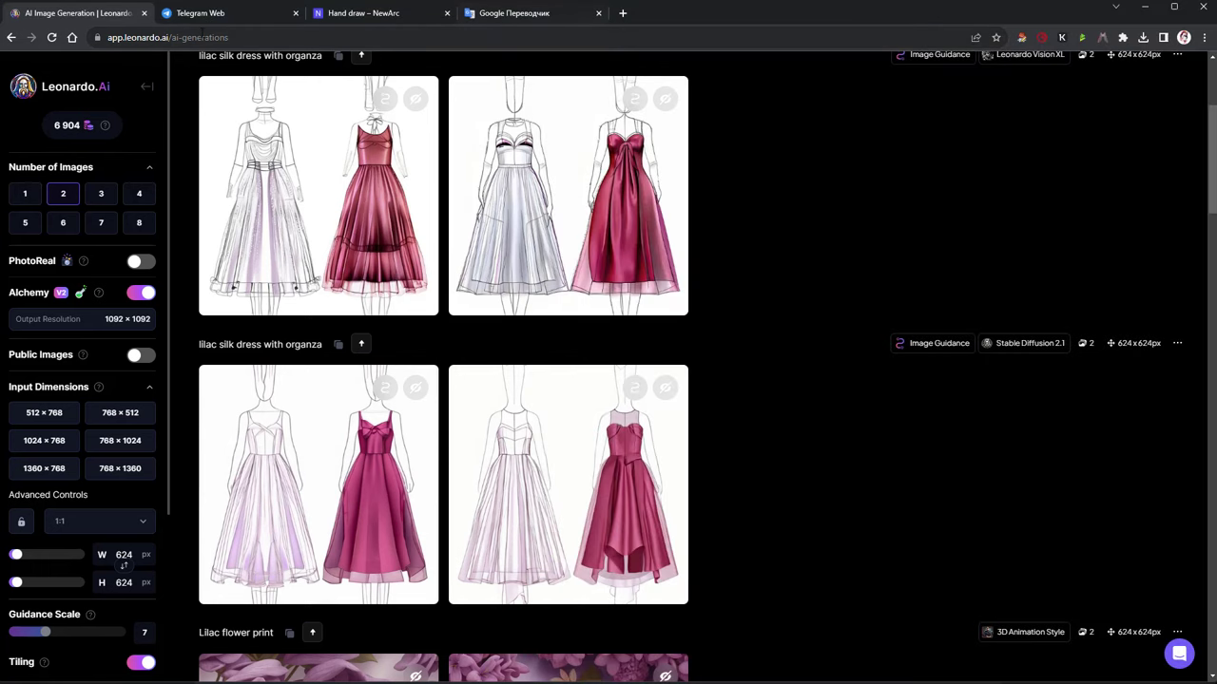
pyautogui.click(209, 16)
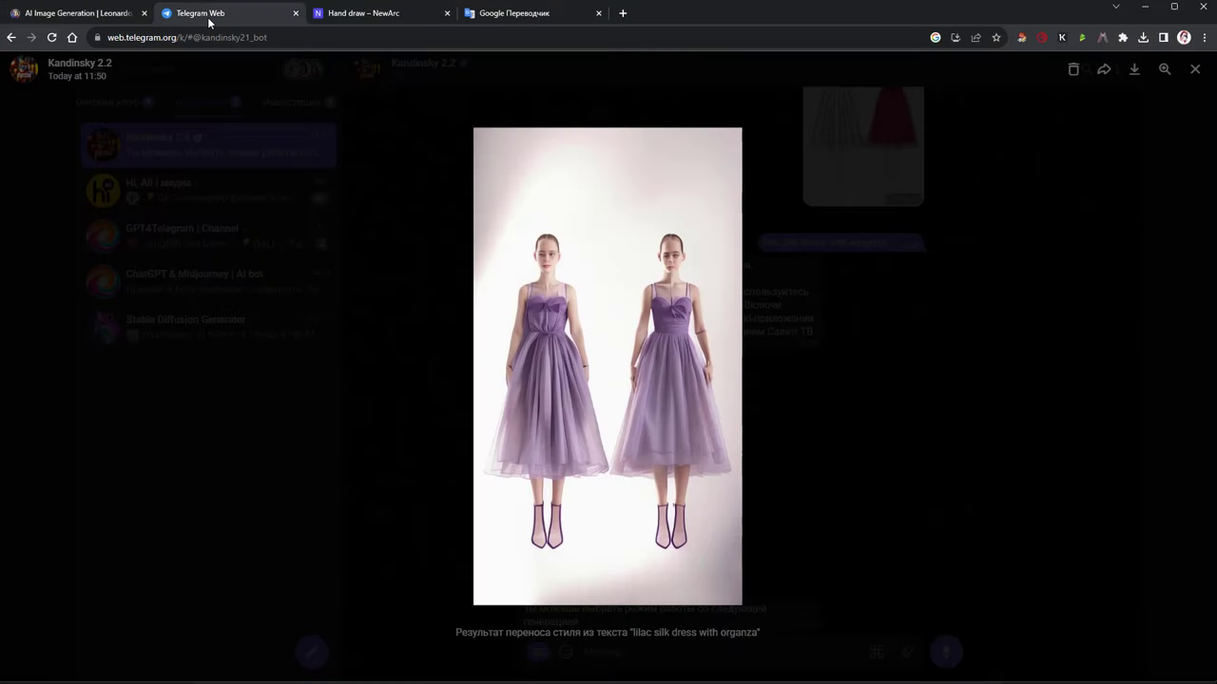
pyautogui.click(880, 444)
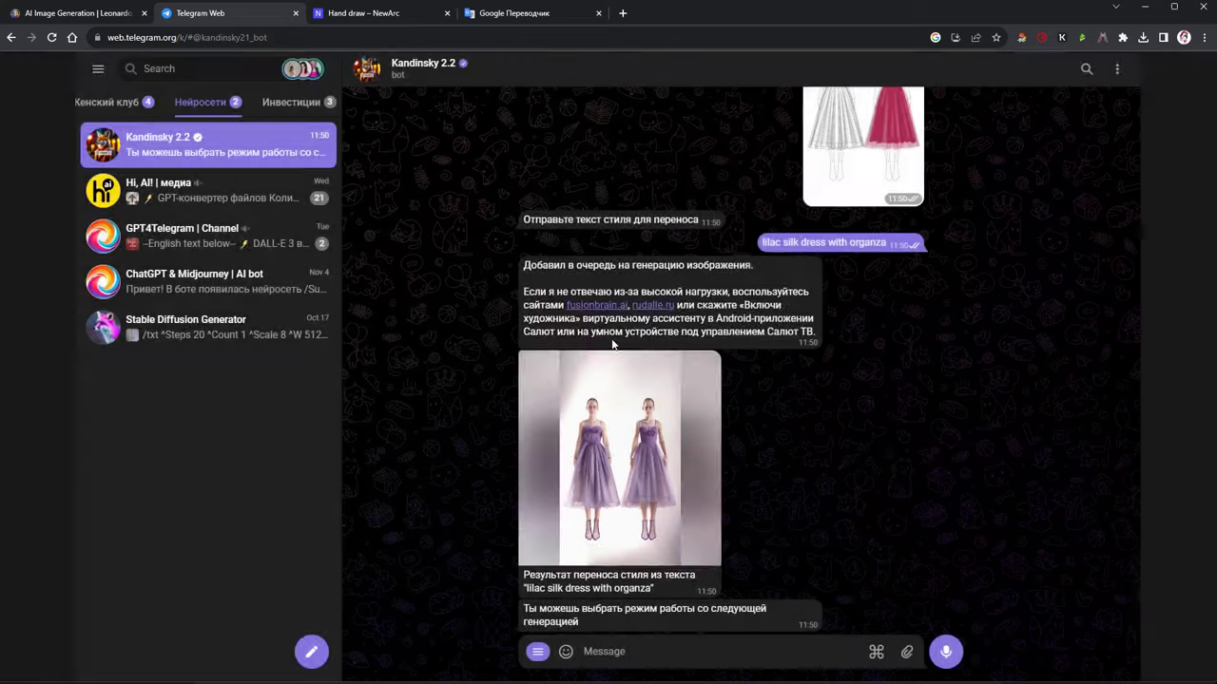
pyautogui.click(364, 16)
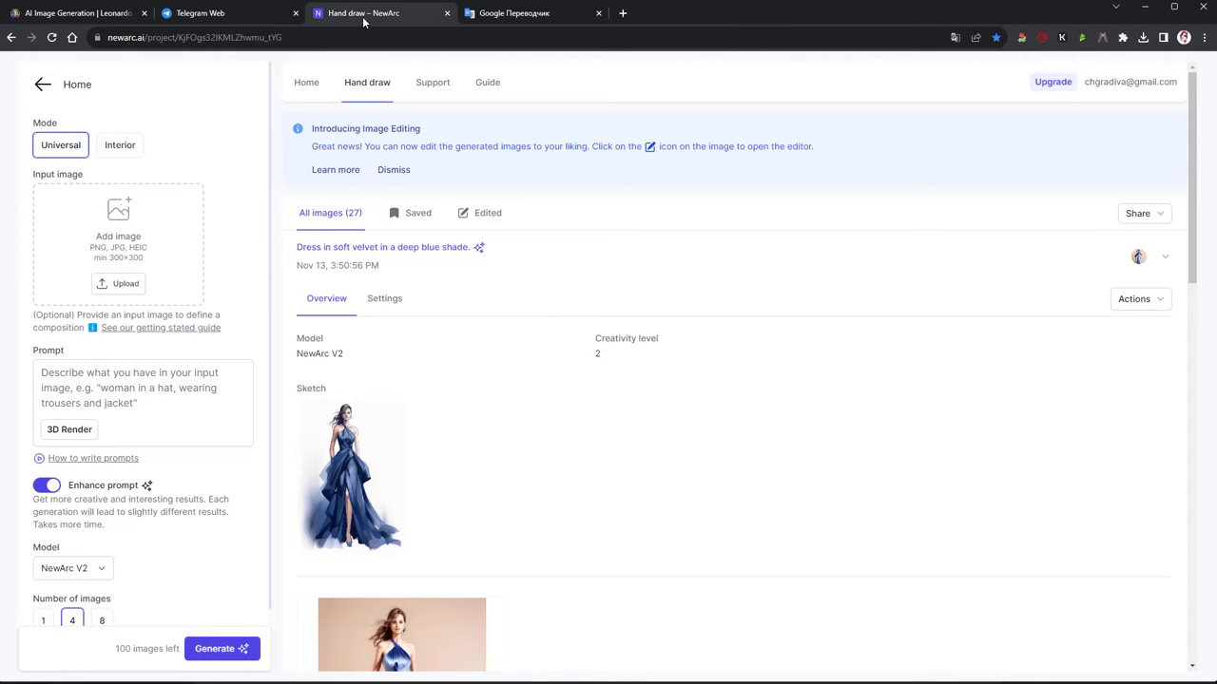
# Load the Reels-01 sketch as input image with prompt 'lilac silk dress with organza' and no style
pyautogui.click(120, 283)
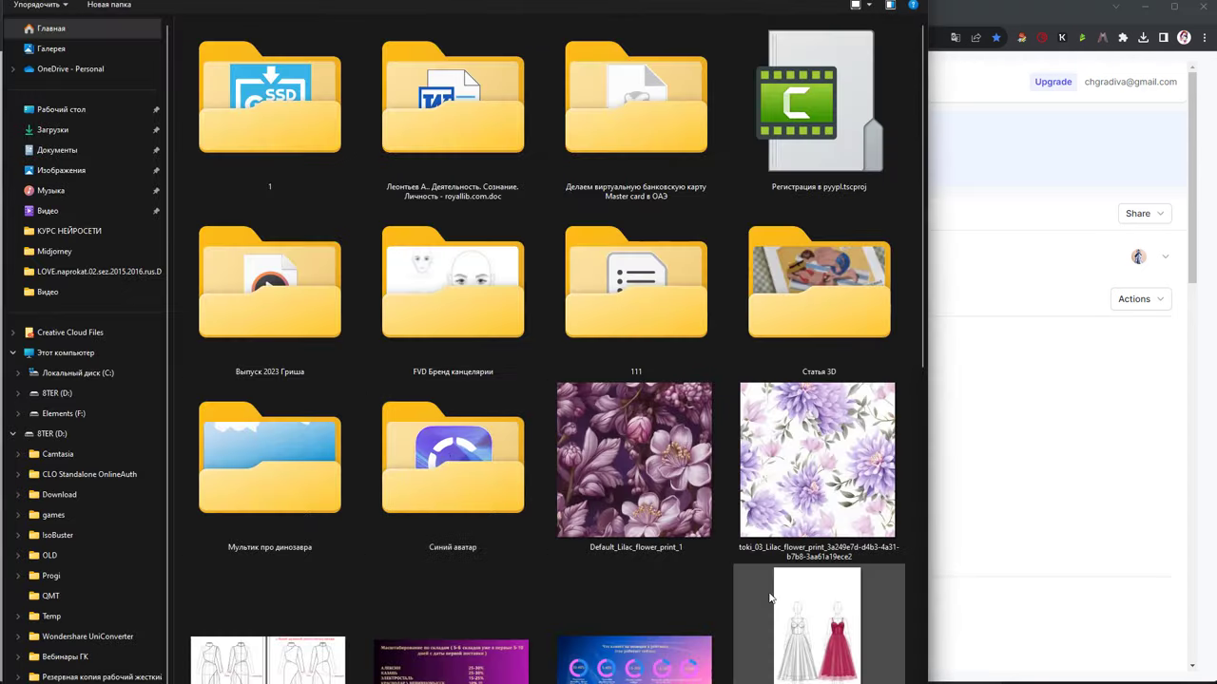
pyautogui.scroll(-1, 854, 677)
pyautogui.doubleClick(836, 647)
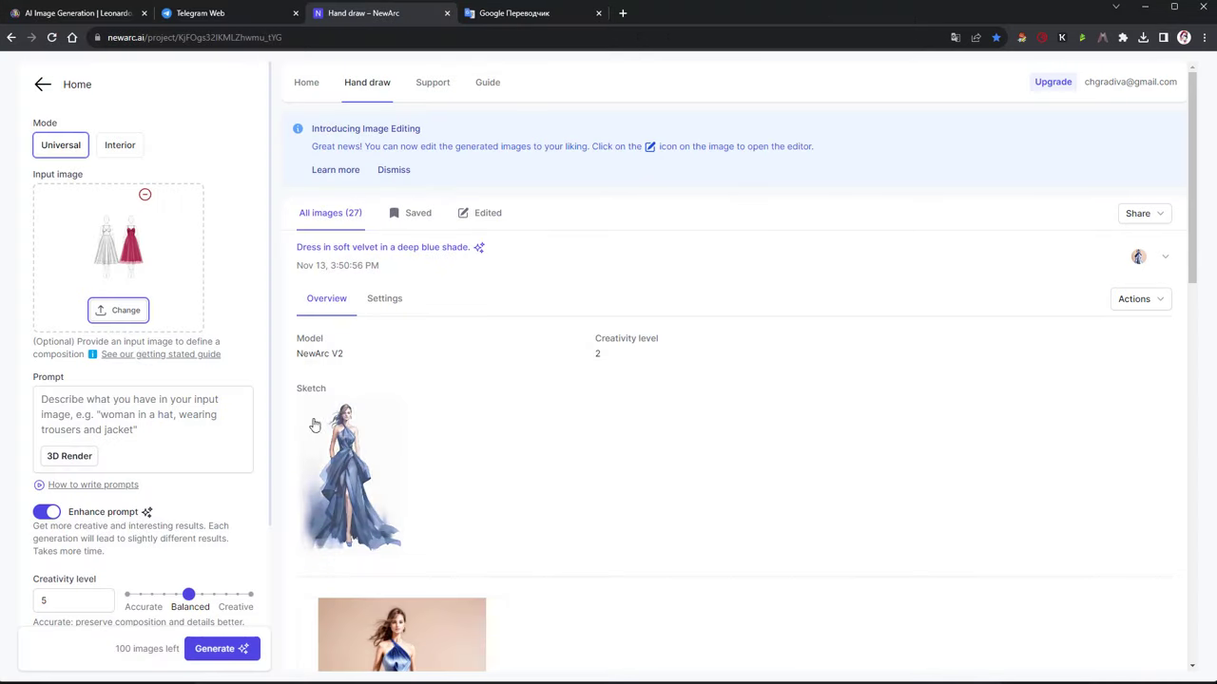
pyautogui.click(144, 436)
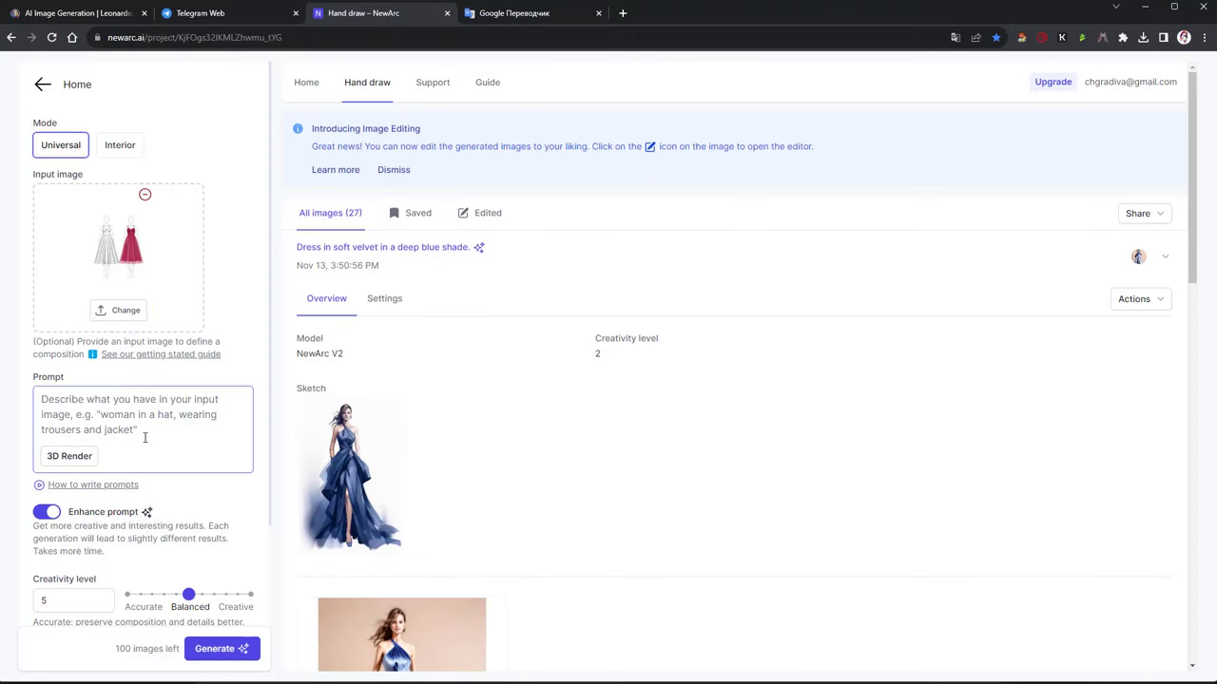
pyautogui.write('lilac silk dress with organza')
pyautogui.click(73, 460)
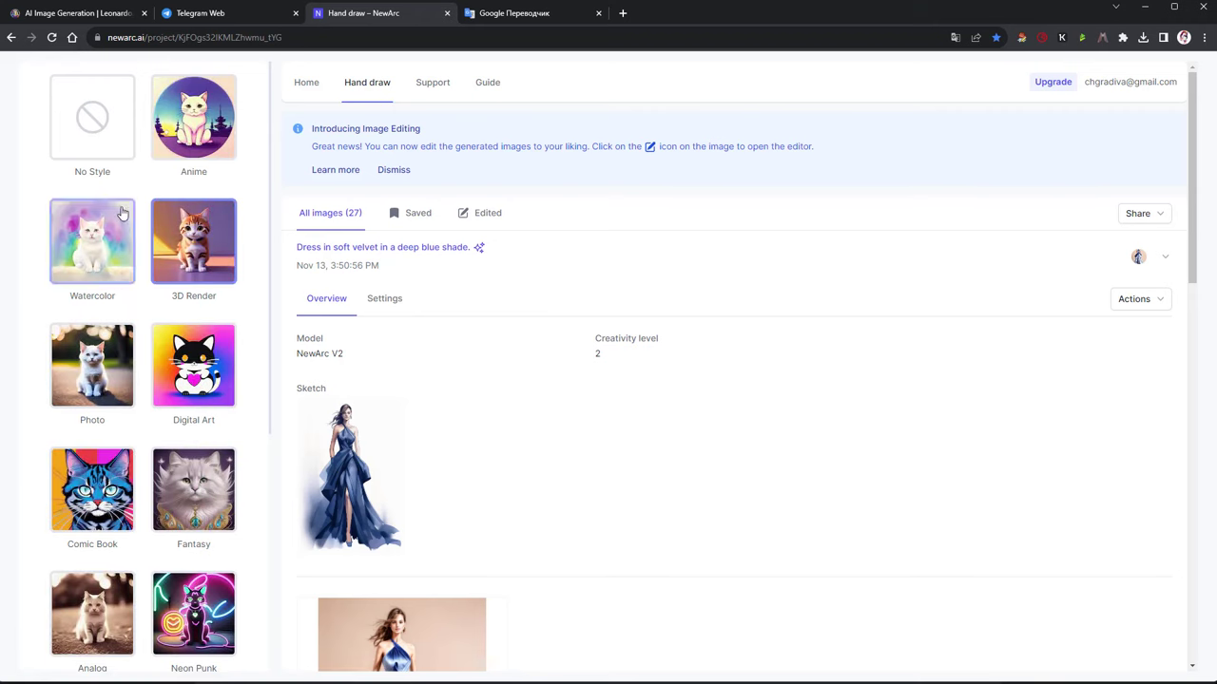
pyautogui.click(83, 128)
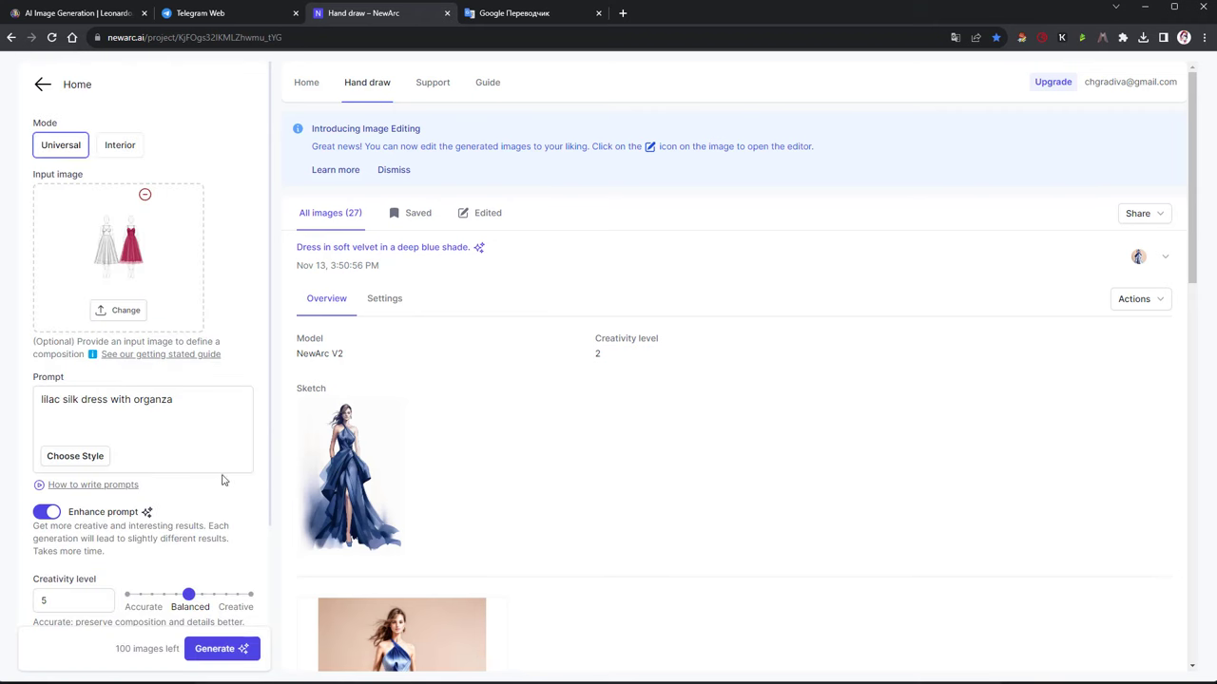
# Set creativity to 0 (Accurate) and generate the images
pyautogui.scroll(-1, 223, 475)
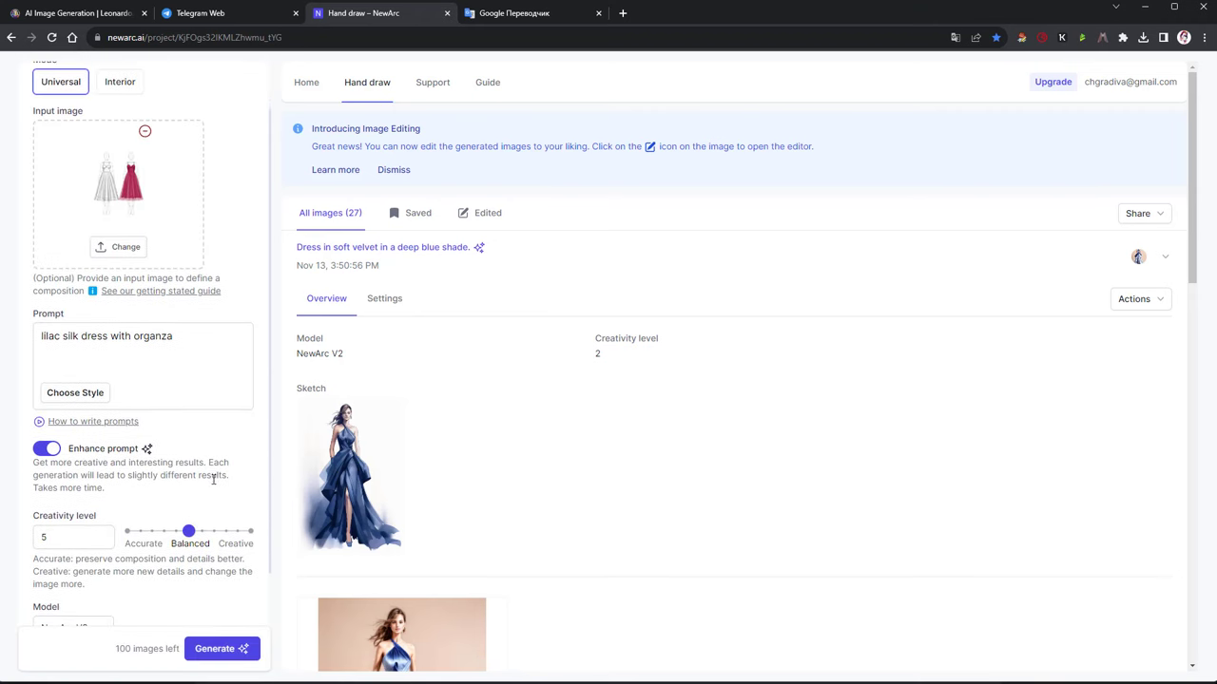
pyautogui.click(132, 531)
pyautogui.click(219, 650)
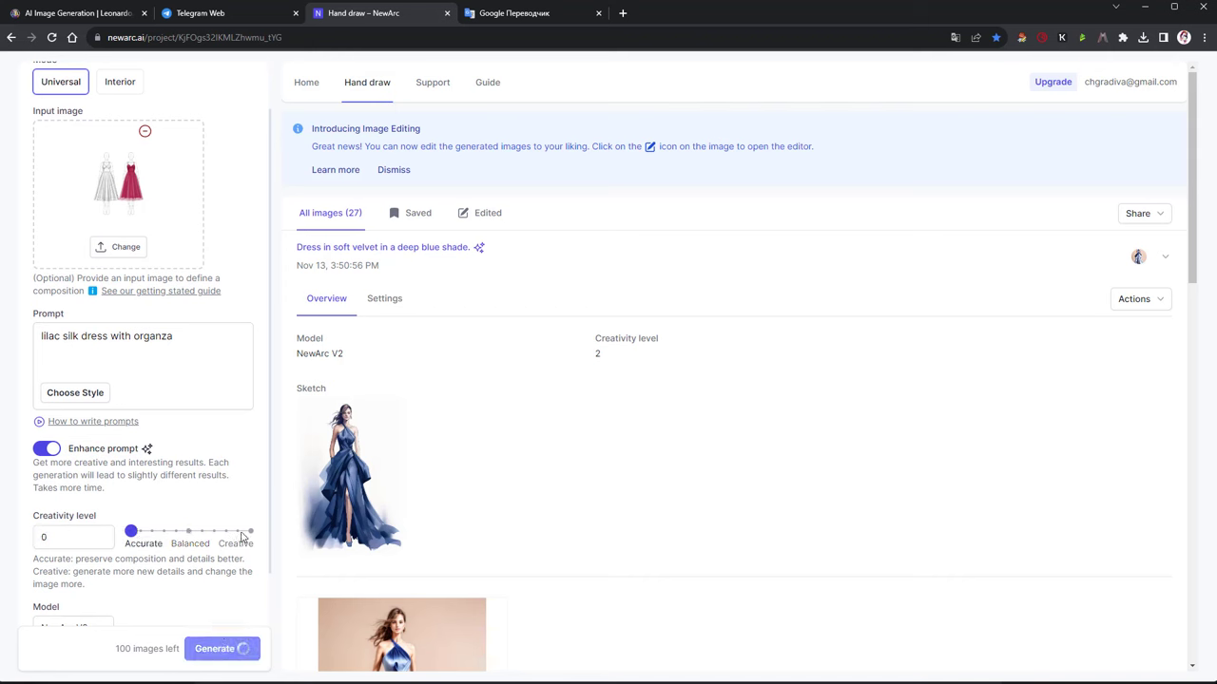
pyautogui.scroll(1, 256, 480)
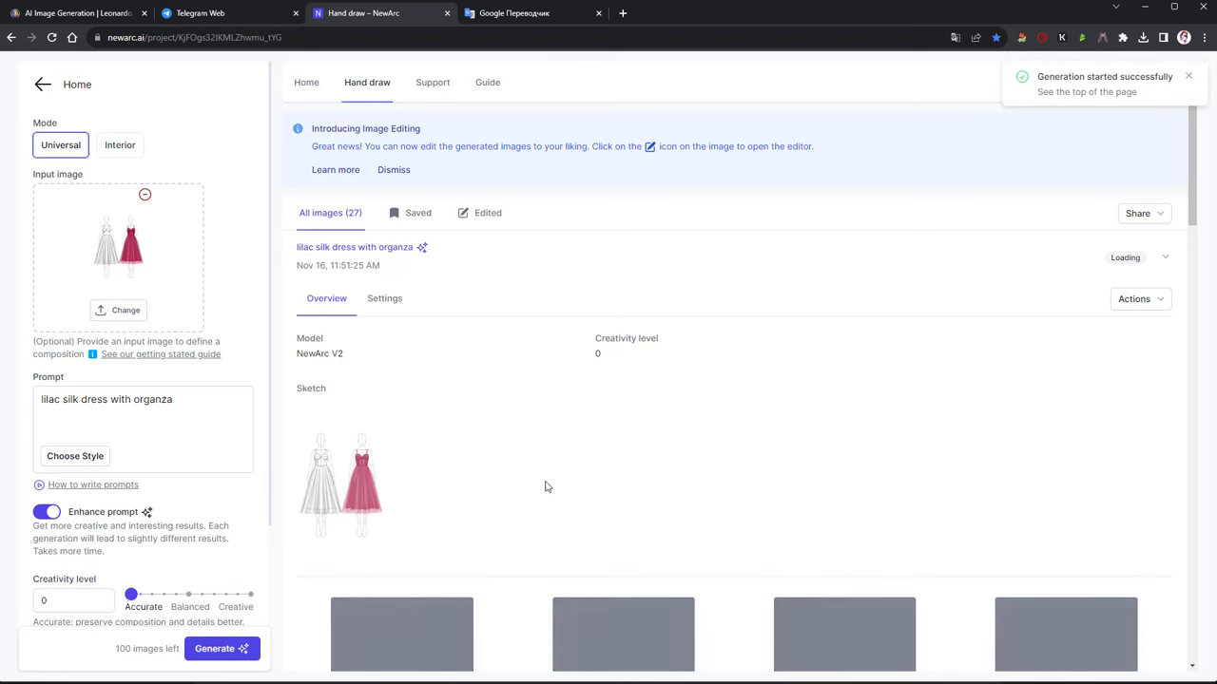
# Open the first lilac render full size and compare it with the original sketch
pyautogui.scroll(-3, 546, 483)
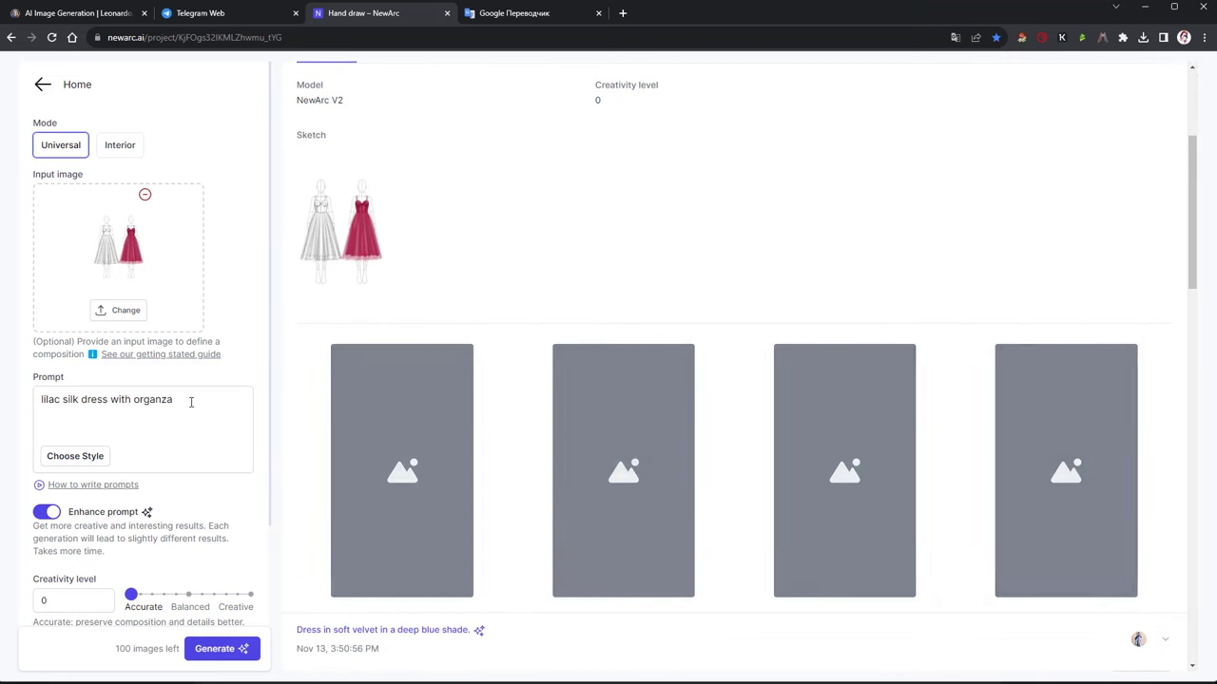
pyautogui.scroll(-2, 191, 403)
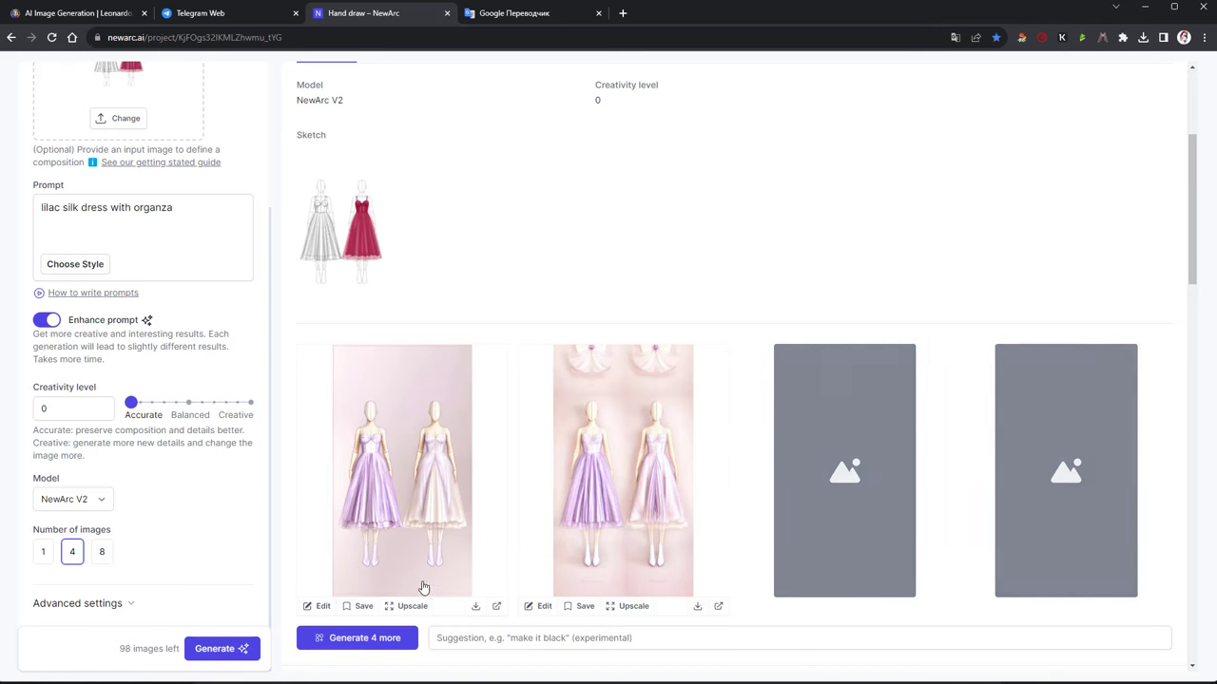
pyautogui.click(431, 494)
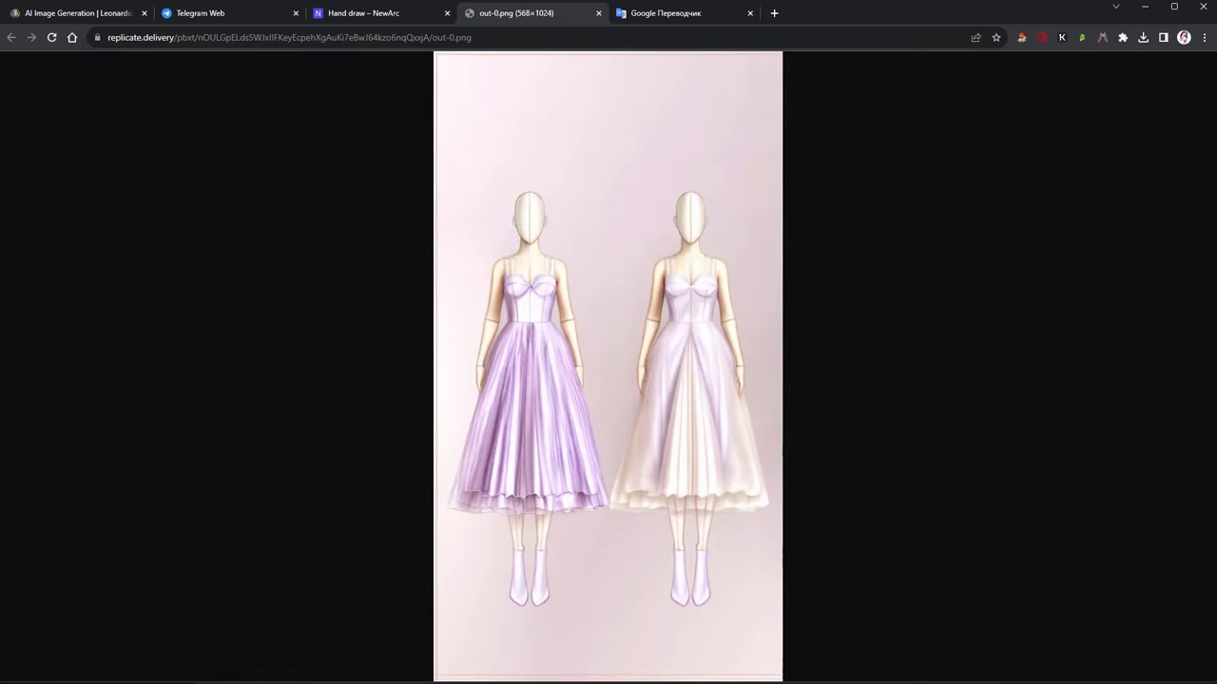
pyautogui.hotkey('alt', 'Tab')
pyautogui.moveTo(792, 46); pyautogui.dragTo(1008, 12)
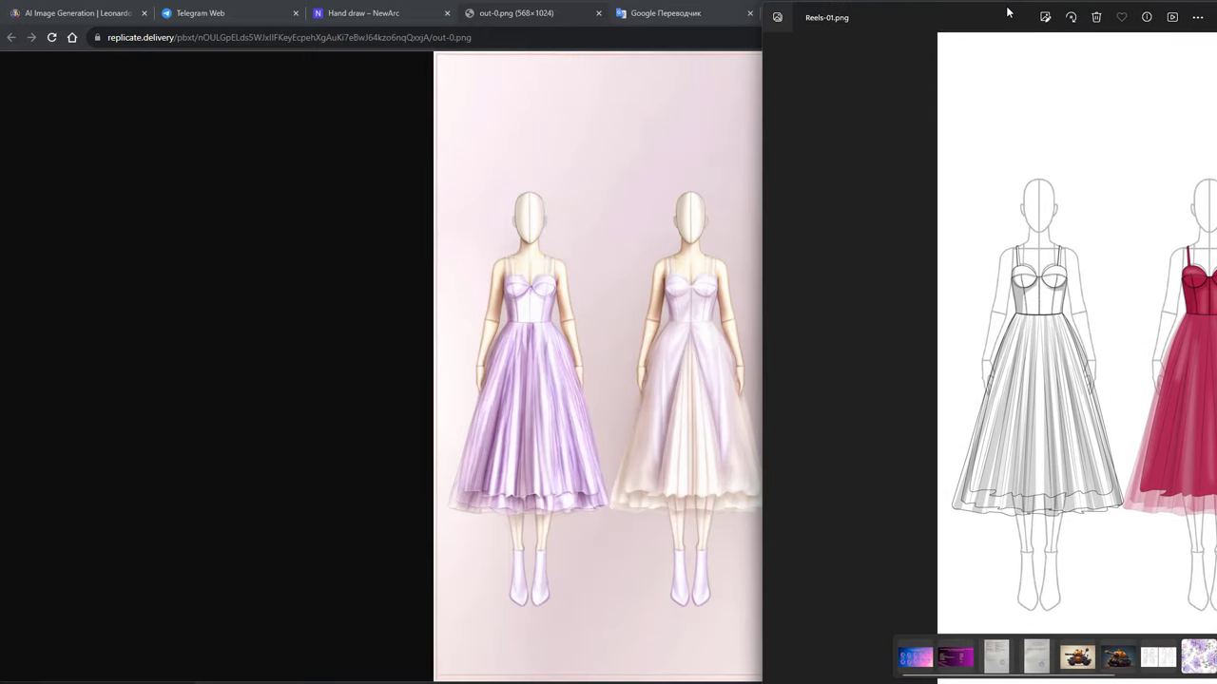
pyautogui.moveTo(1007, 12); pyautogui.dragTo(961, 20)
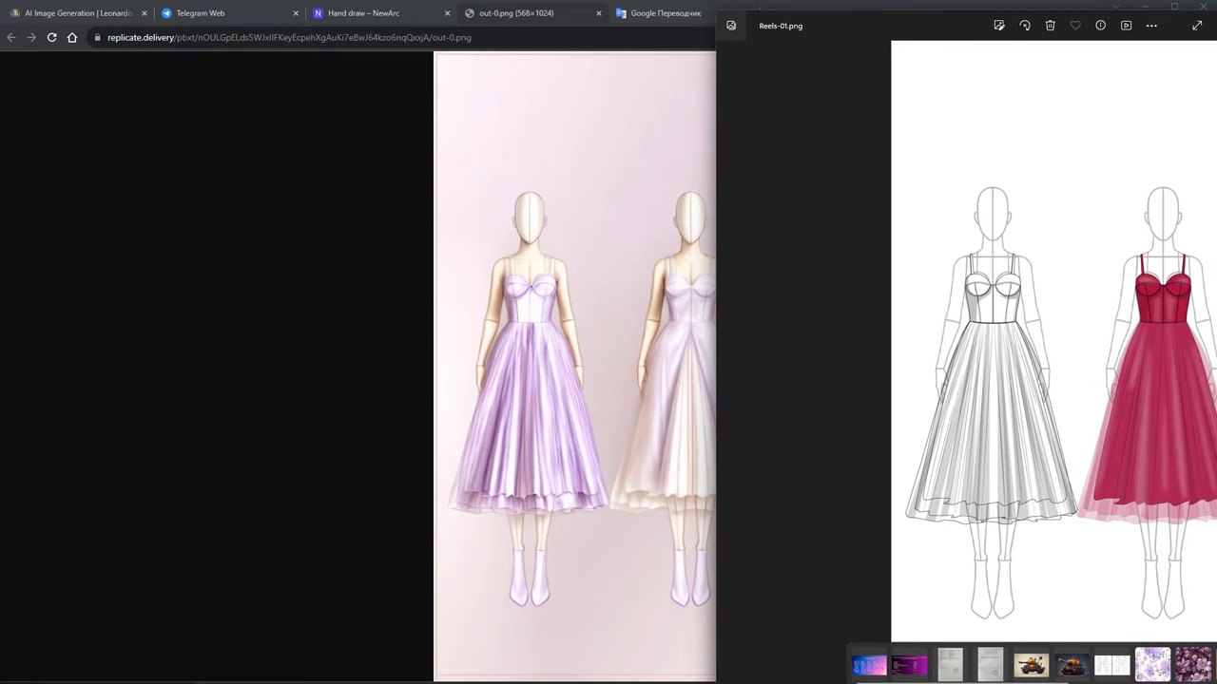
pyautogui.click(668, 60)
pyautogui.click(352, 14)
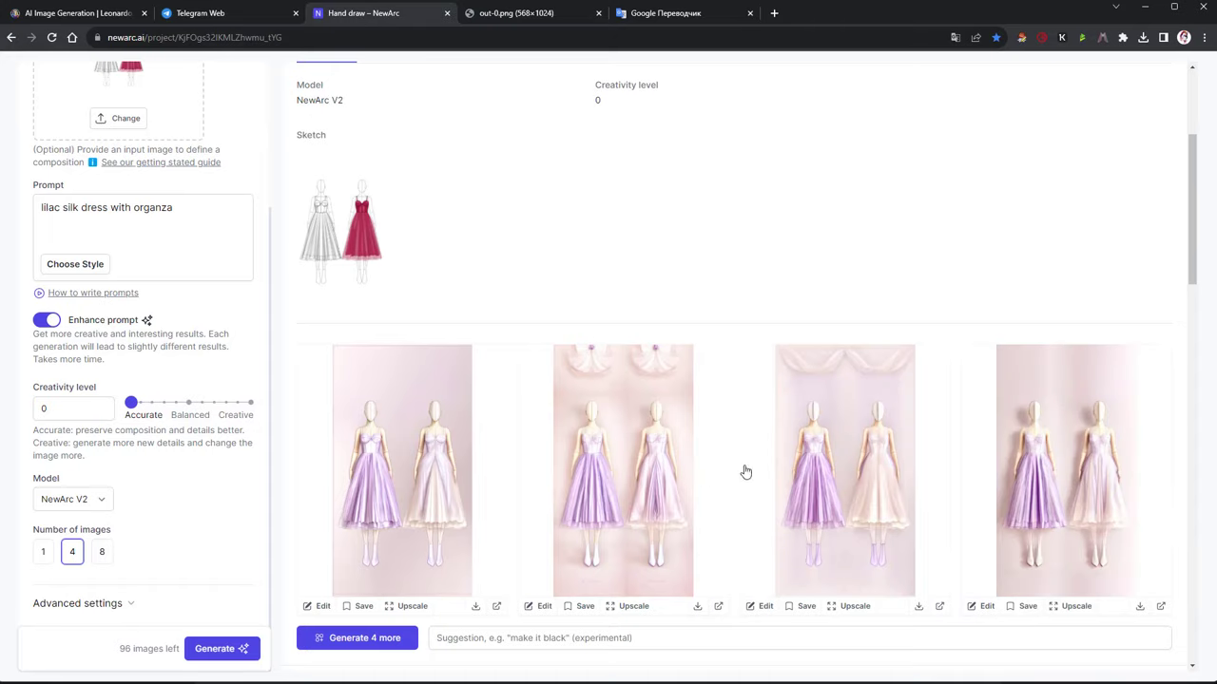
# Inspect the third and fourth renders full size, then set Number of images to 1
pyautogui.click(828, 472)
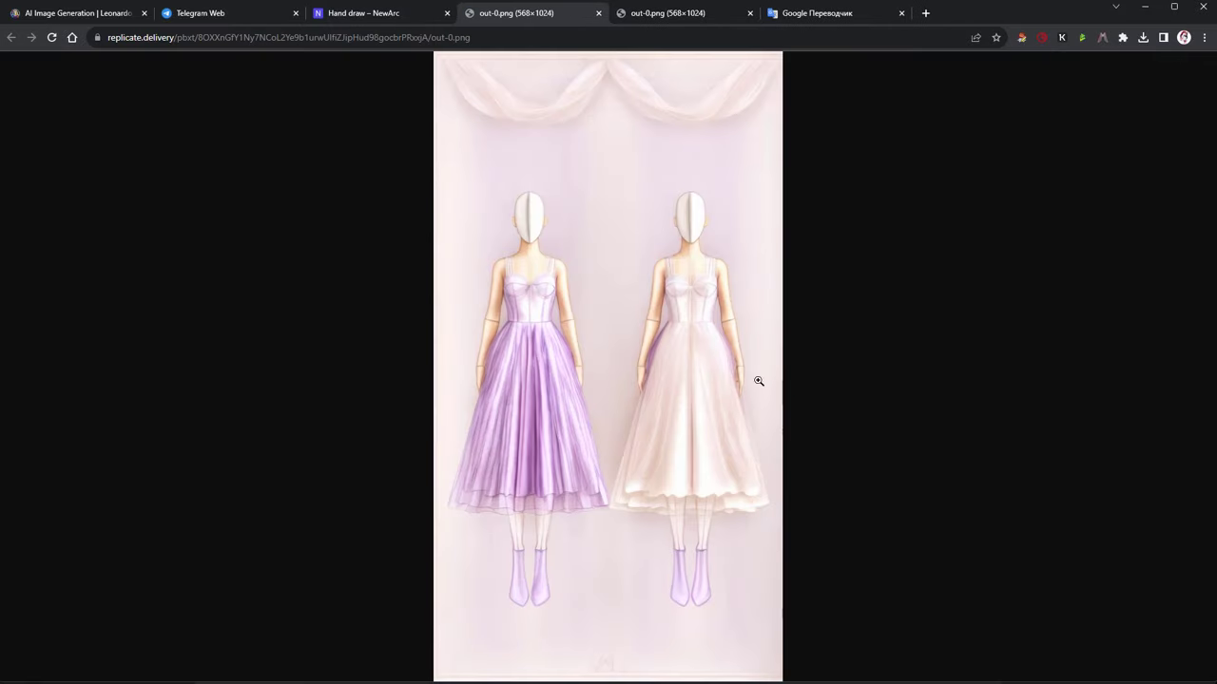
pyautogui.click(597, 14)
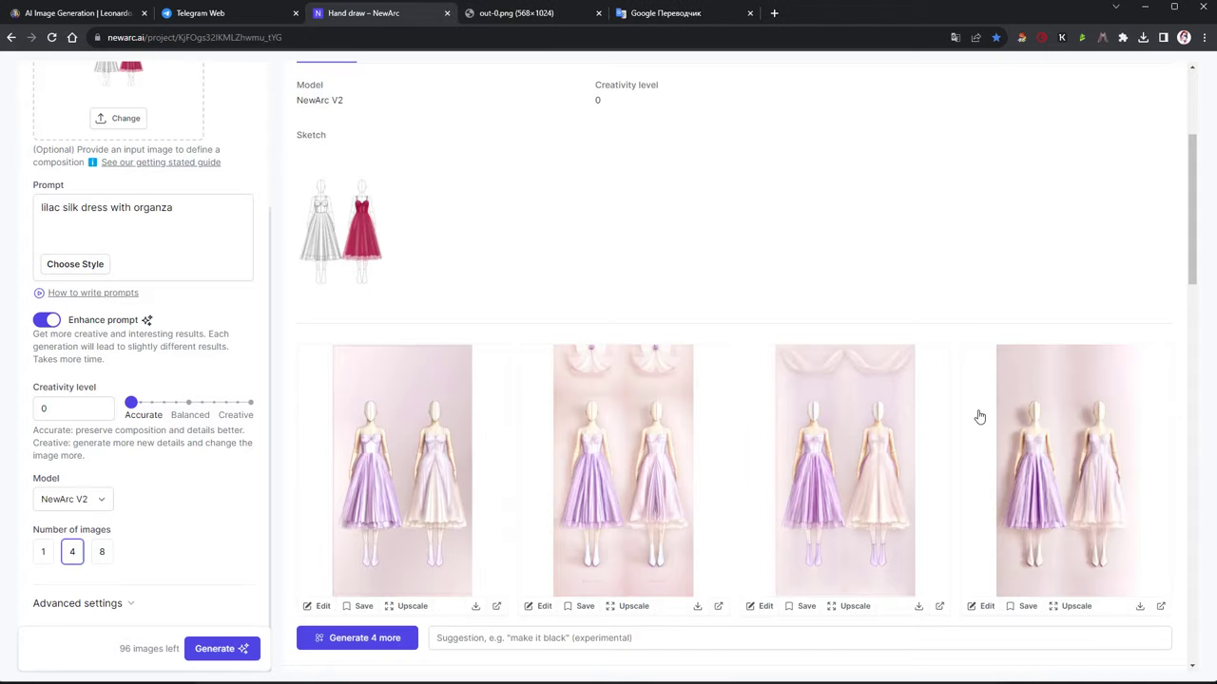
pyautogui.click(1028, 493)
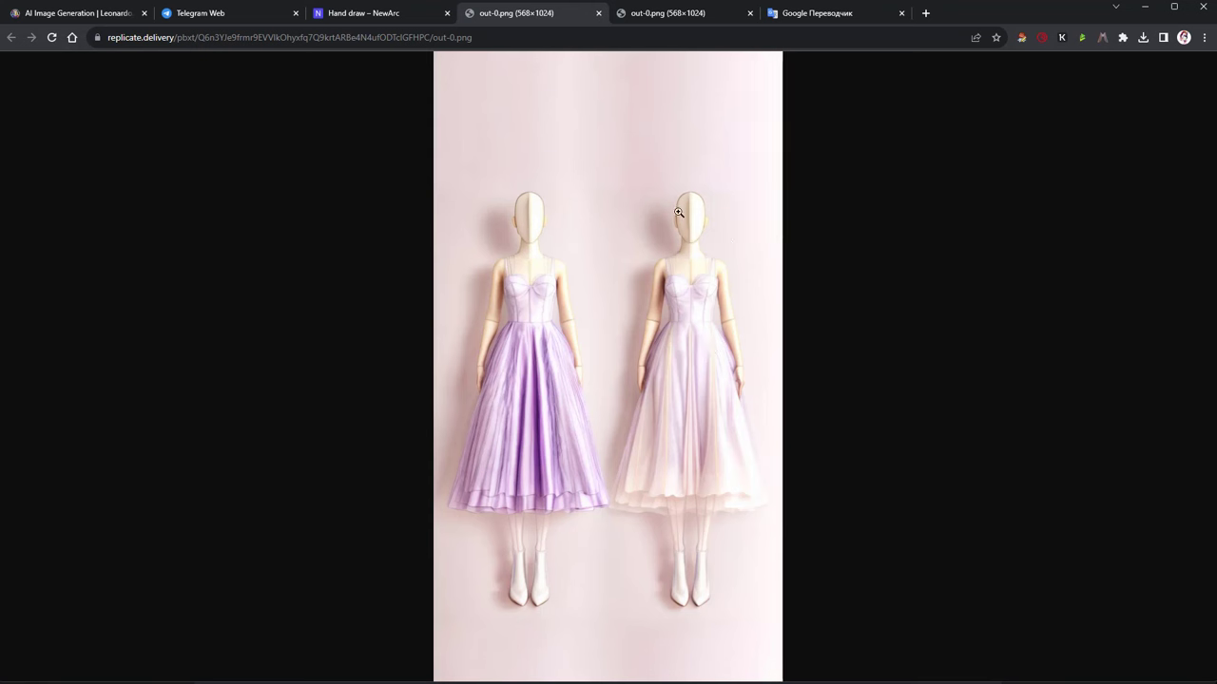
pyautogui.click(598, 13)
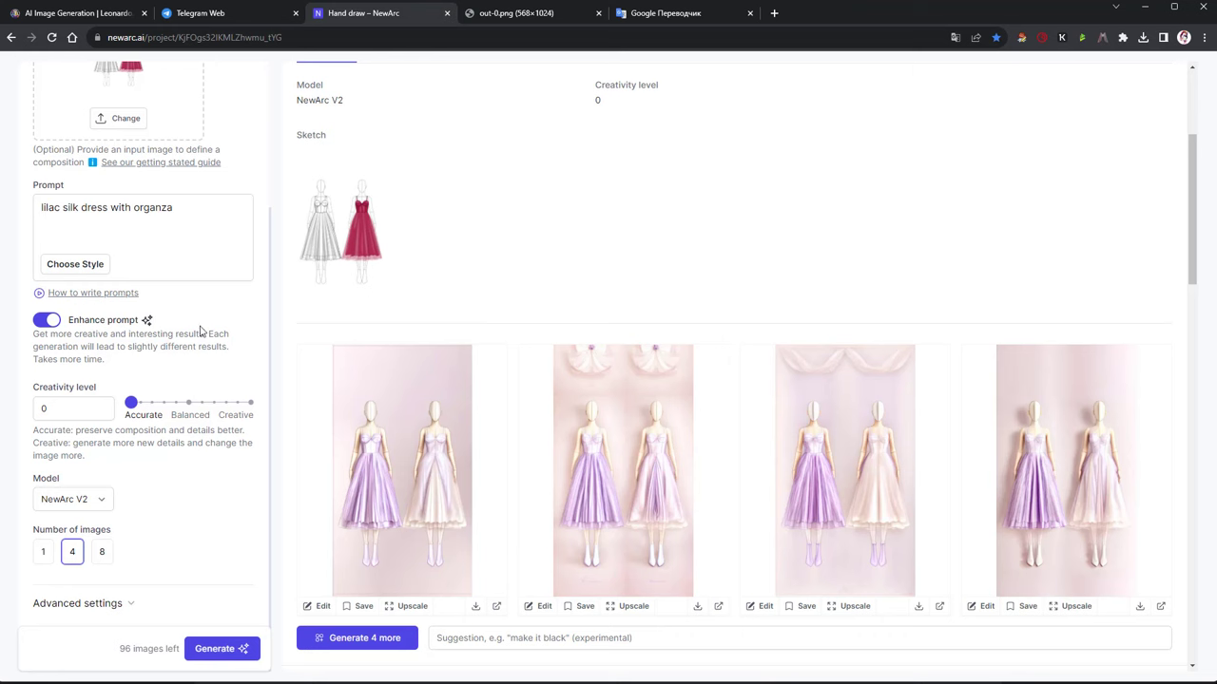
pyautogui.click(42, 552)
# Generate a new render at creativity 5 (Balanced) and open it full size
pyautogui.scroll(2, 219, 398)
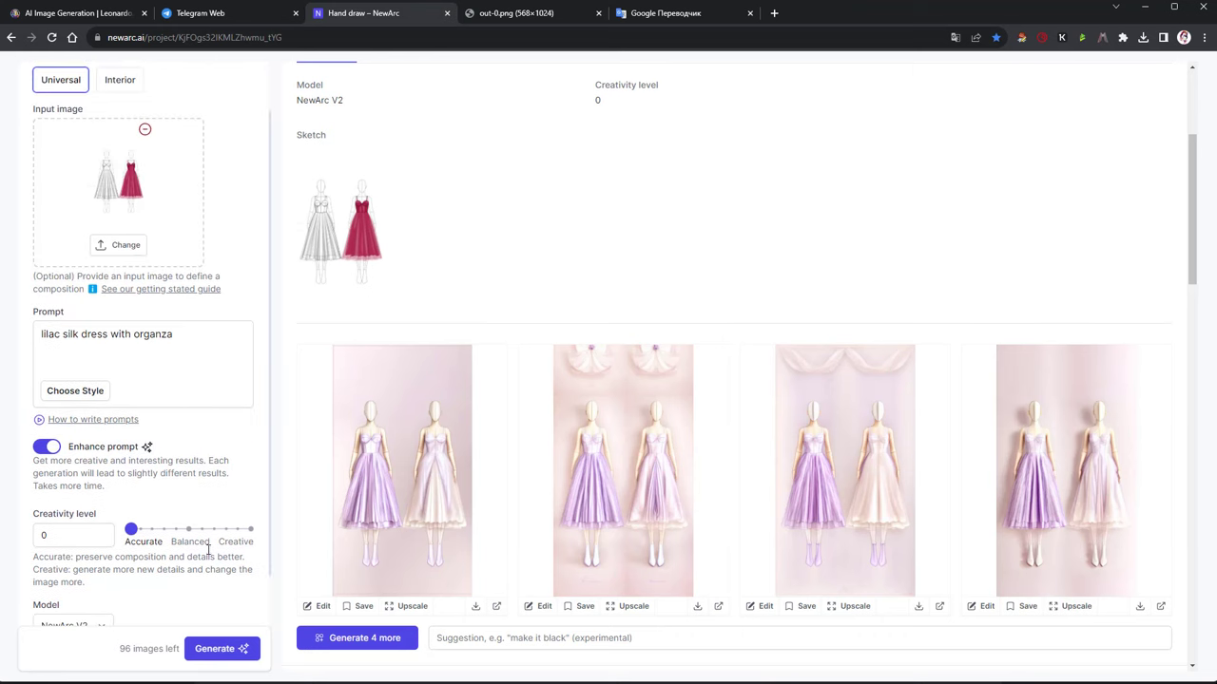
pyautogui.click(189, 529)
pyautogui.click(217, 648)
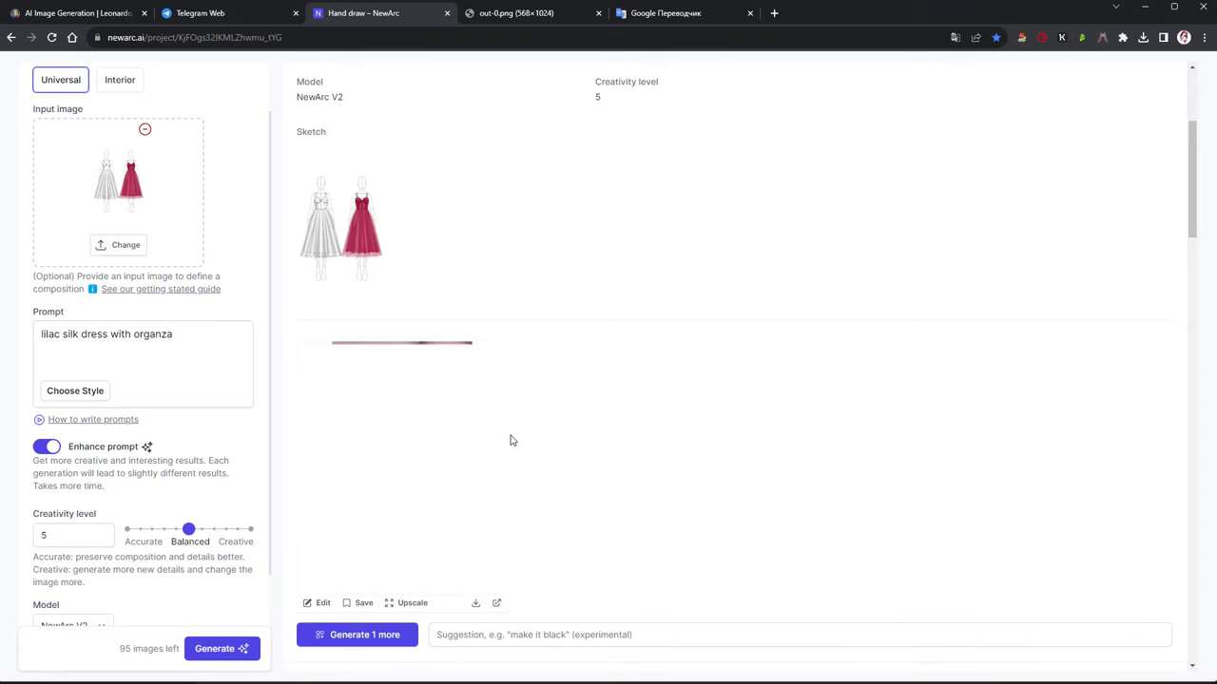
pyautogui.click(435, 479)
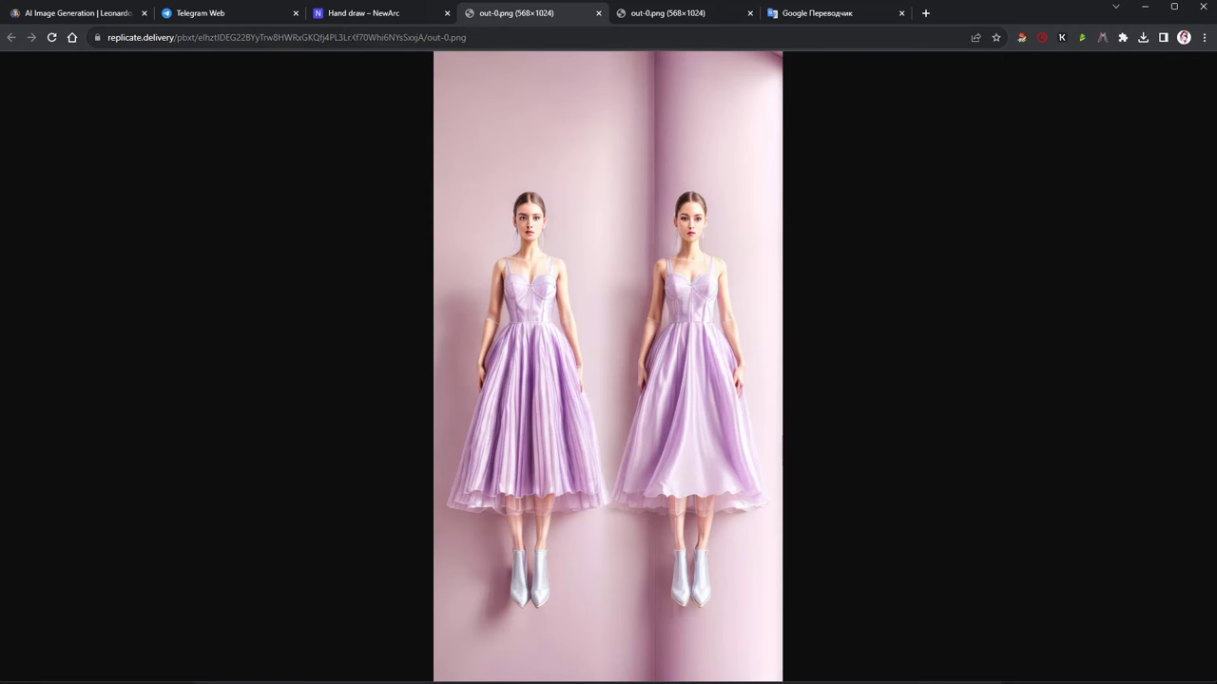
# Compare the new render with the Kandinsky image, then close the sketch viewer
pyautogui.click(234, 23)
pyautogui.click(643, 445)
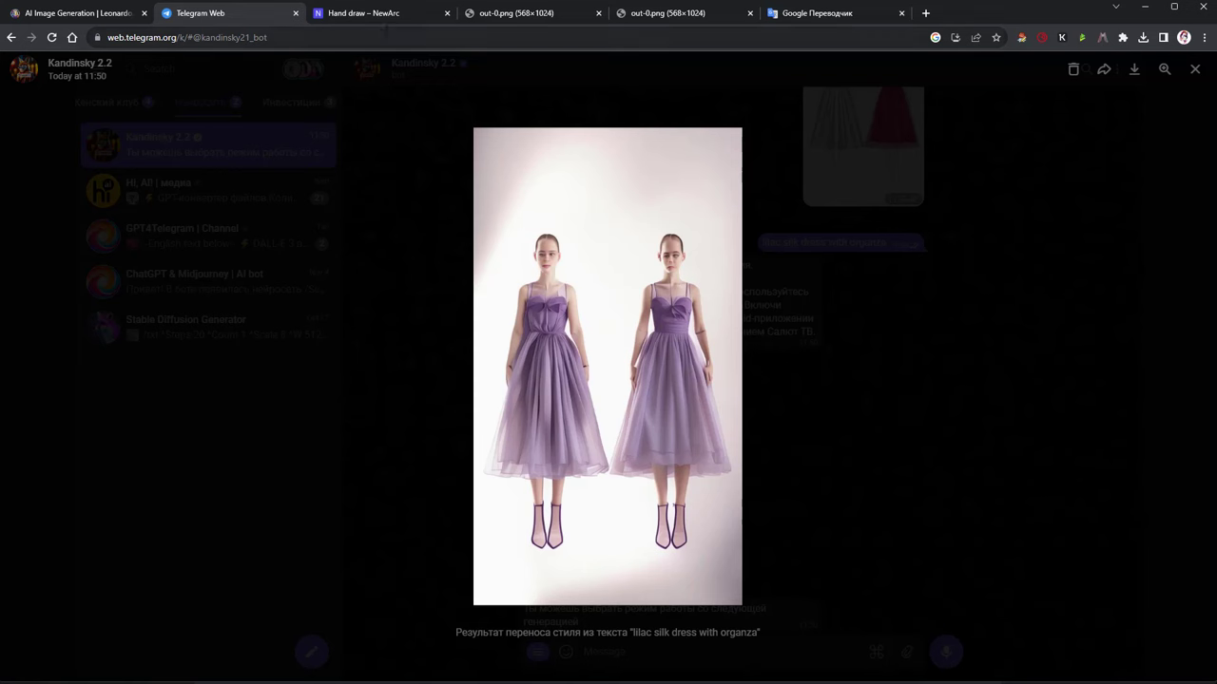
pyautogui.click(507, 17)
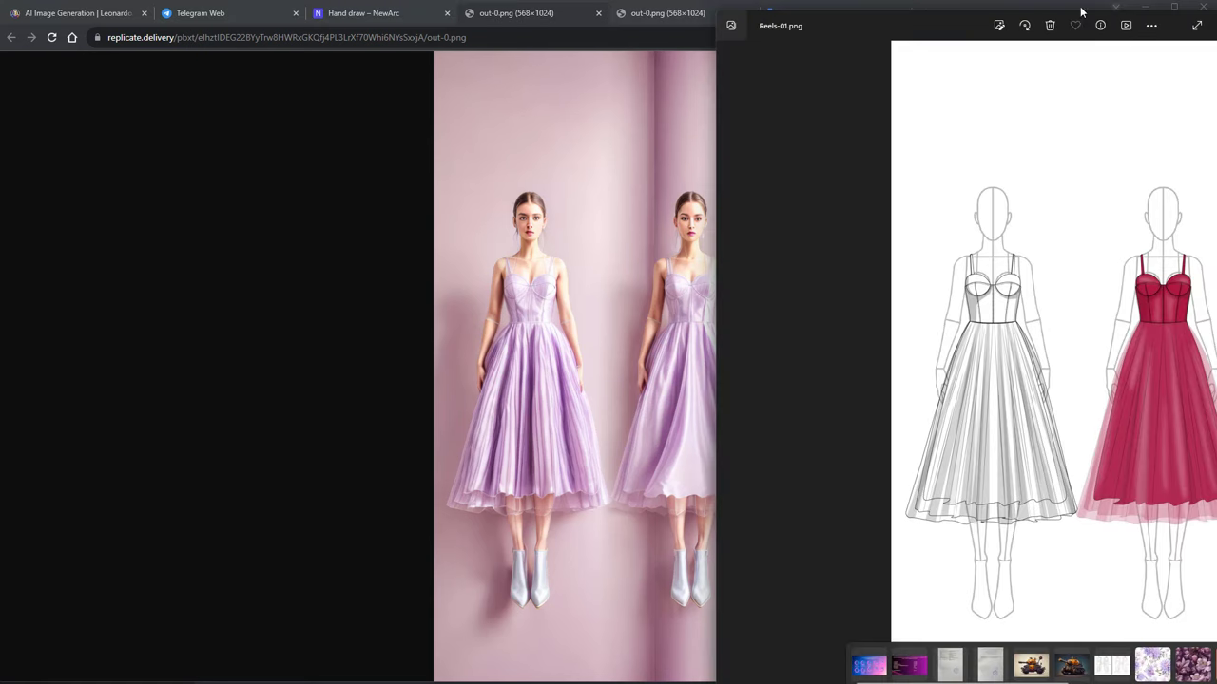
pyautogui.moveTo(957, 22); pyautogui.dragTo(1005, 19)
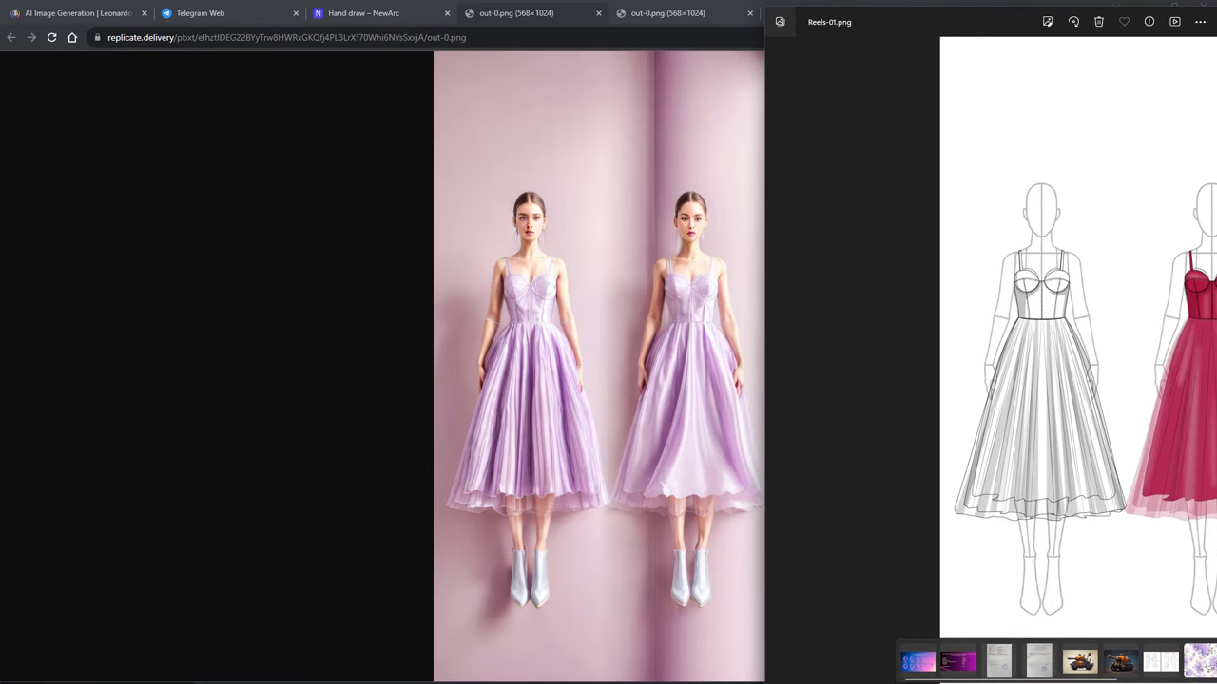
pyautogui.hotkey('alt', 'F4')
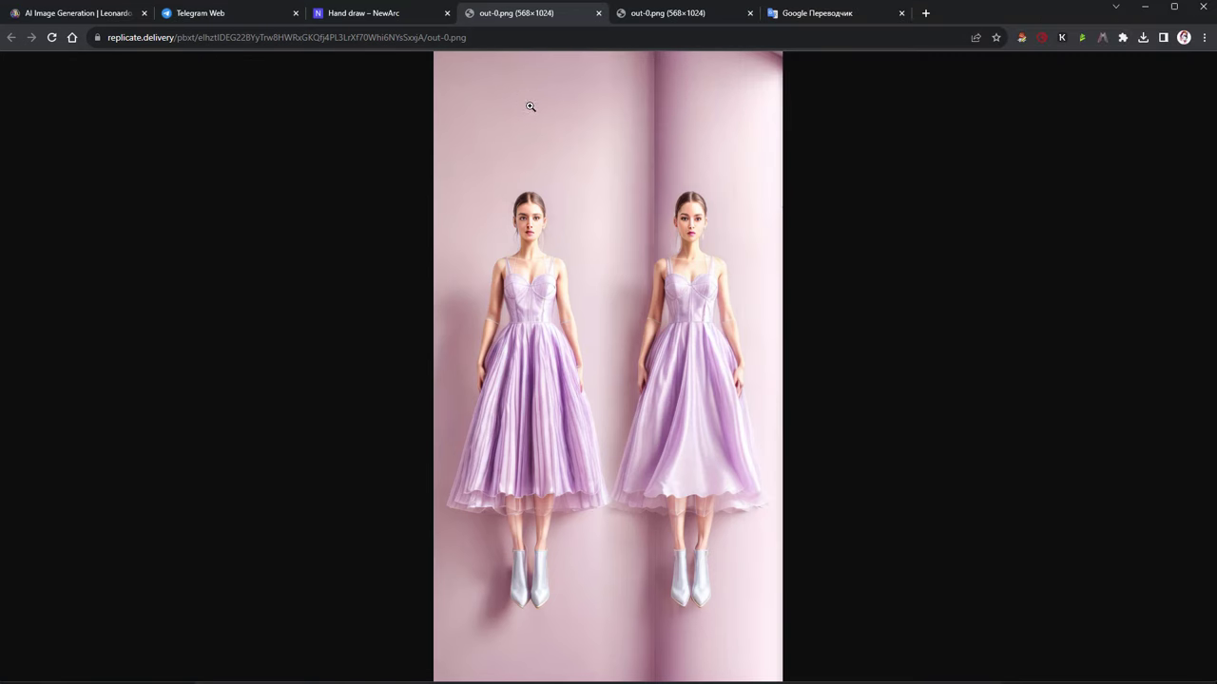
# Close the two full-size image tabs and the Google Translate tab
pyautogui.click(598, 14)
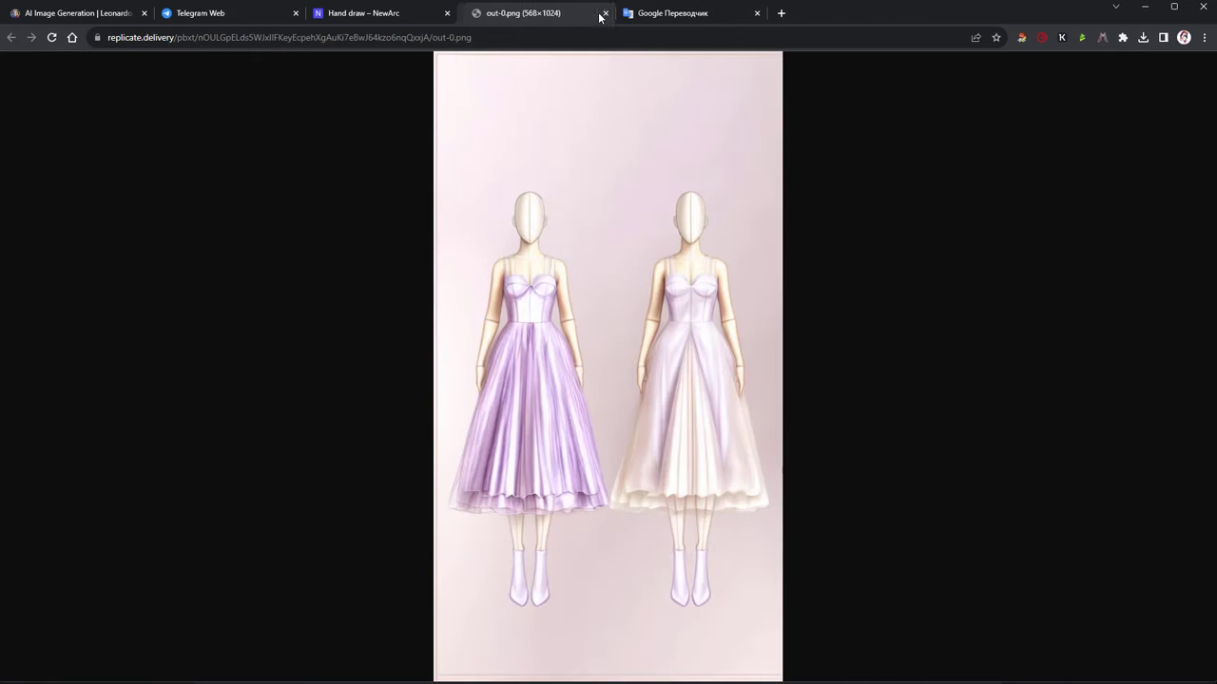
pyautogui.click(597, 13)
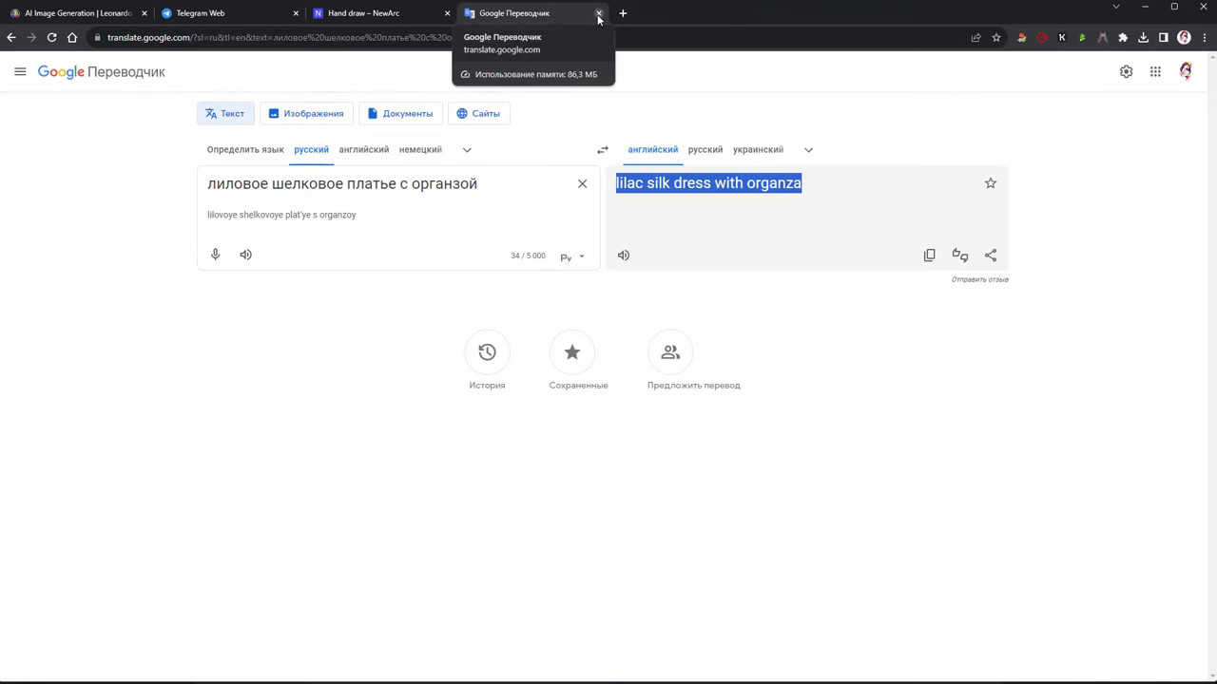
pyautogui.click(598, 13)
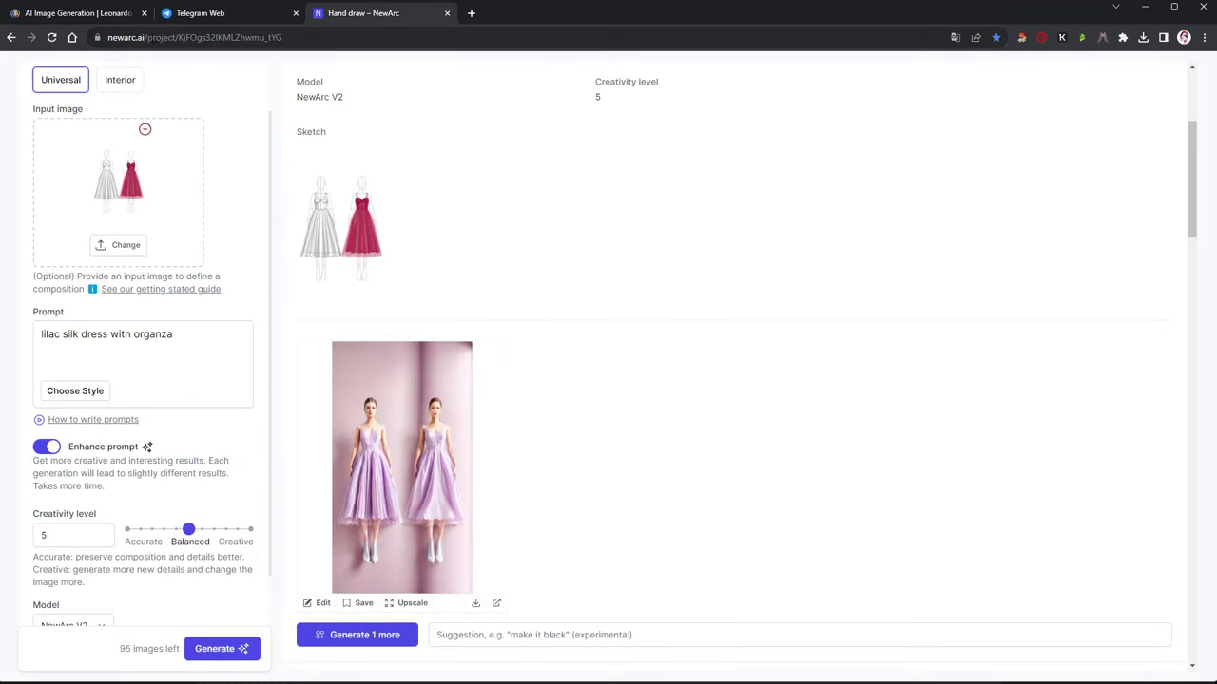
# Close the full-size Kandinsky image in Telegram and return to NewArc
pyautogui.click(280, 19)
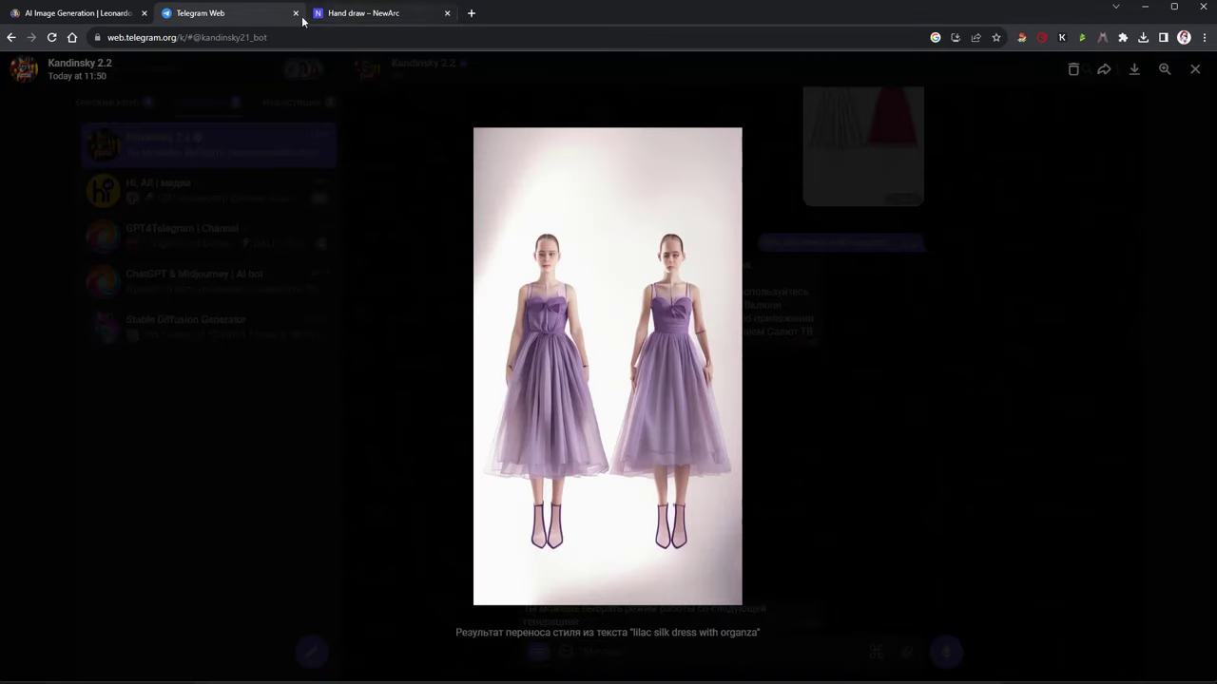
pyautogui.click(85, 13)
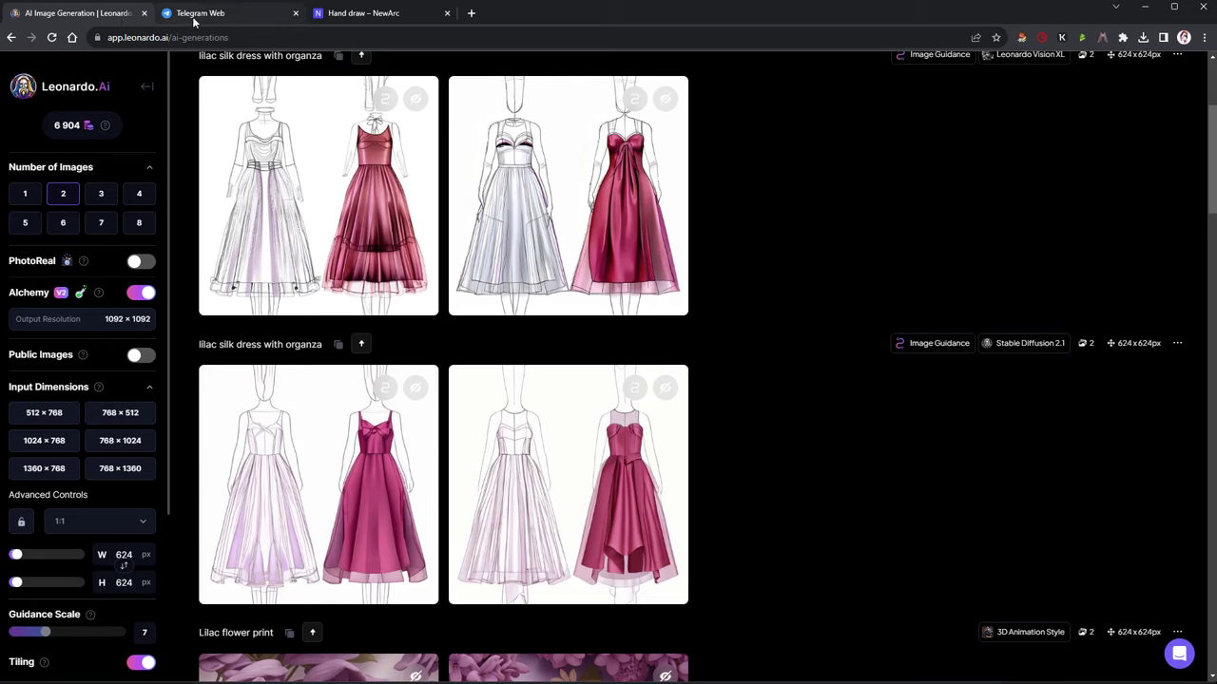
pyautogui.click(203, 15)
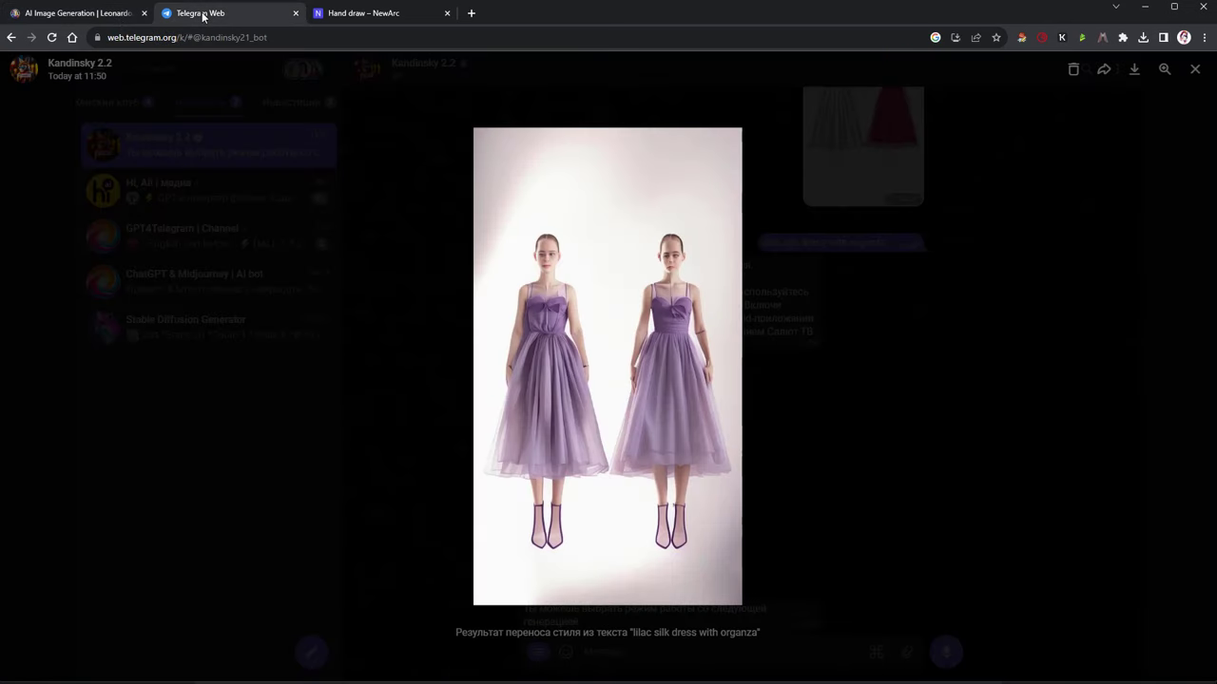
pyautogui.click(855, 283)
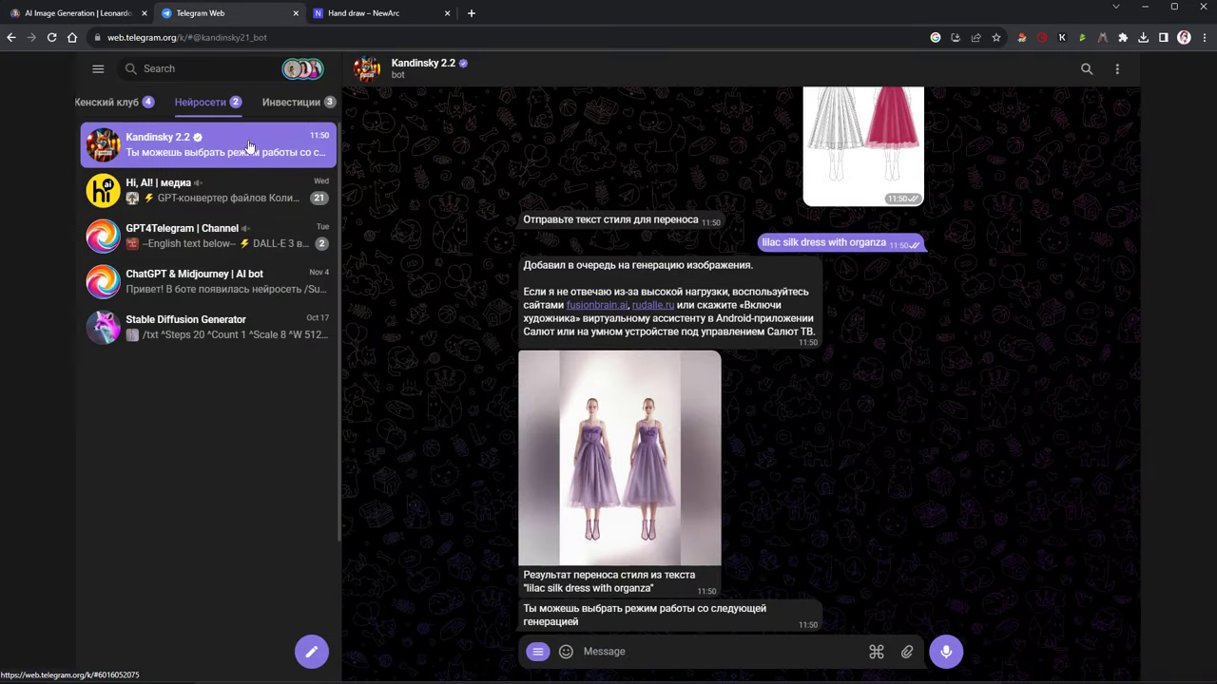
pyautogui.click(358, 13)
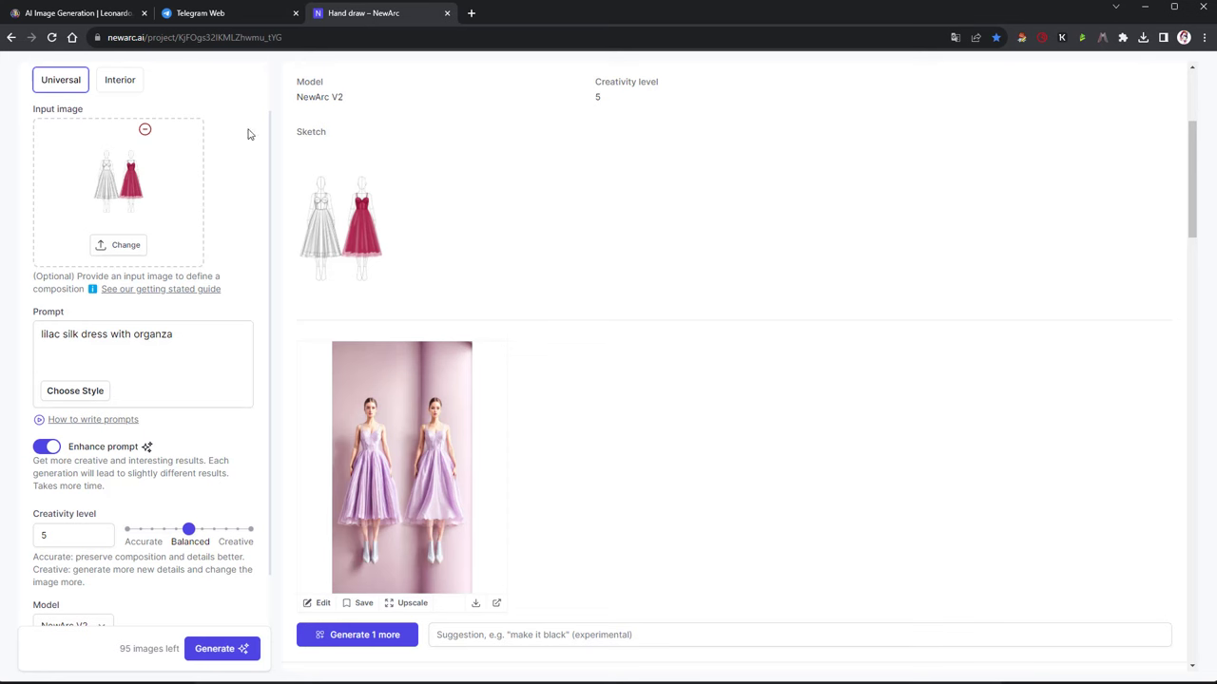
# Review the Leonardo.Ai generations once more, then return to the NewArc project page
pyautogui.scroll(1, 448, 188)
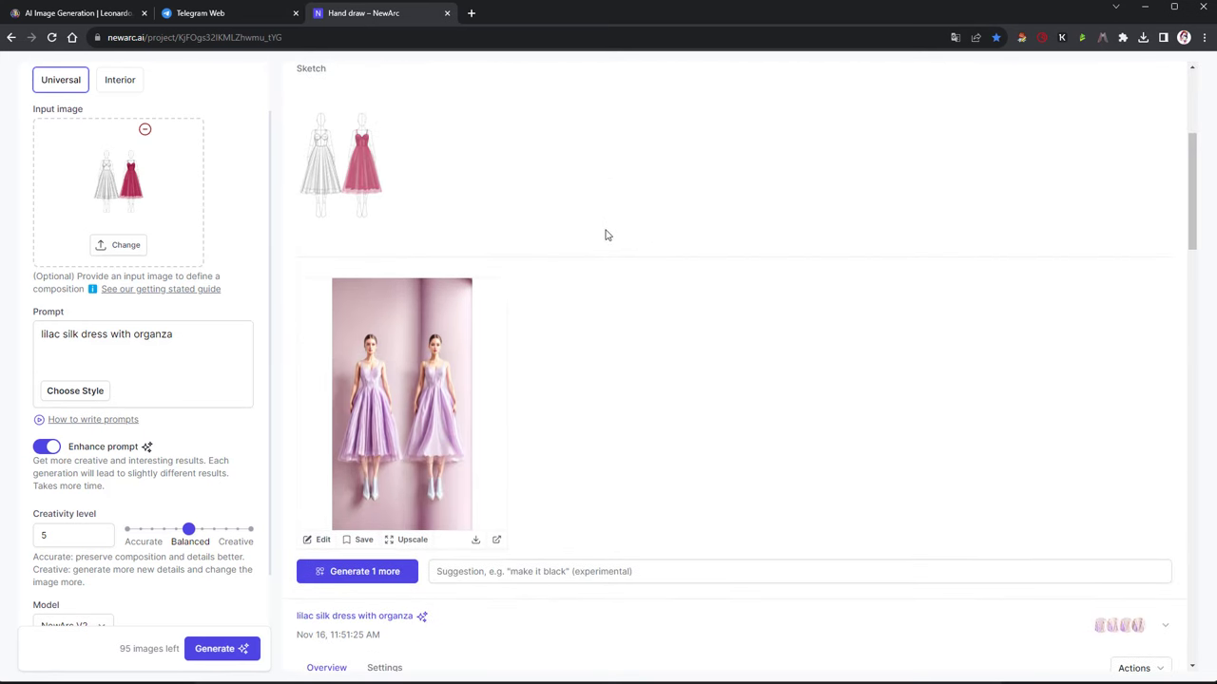
pyautogui.click(81, 14)
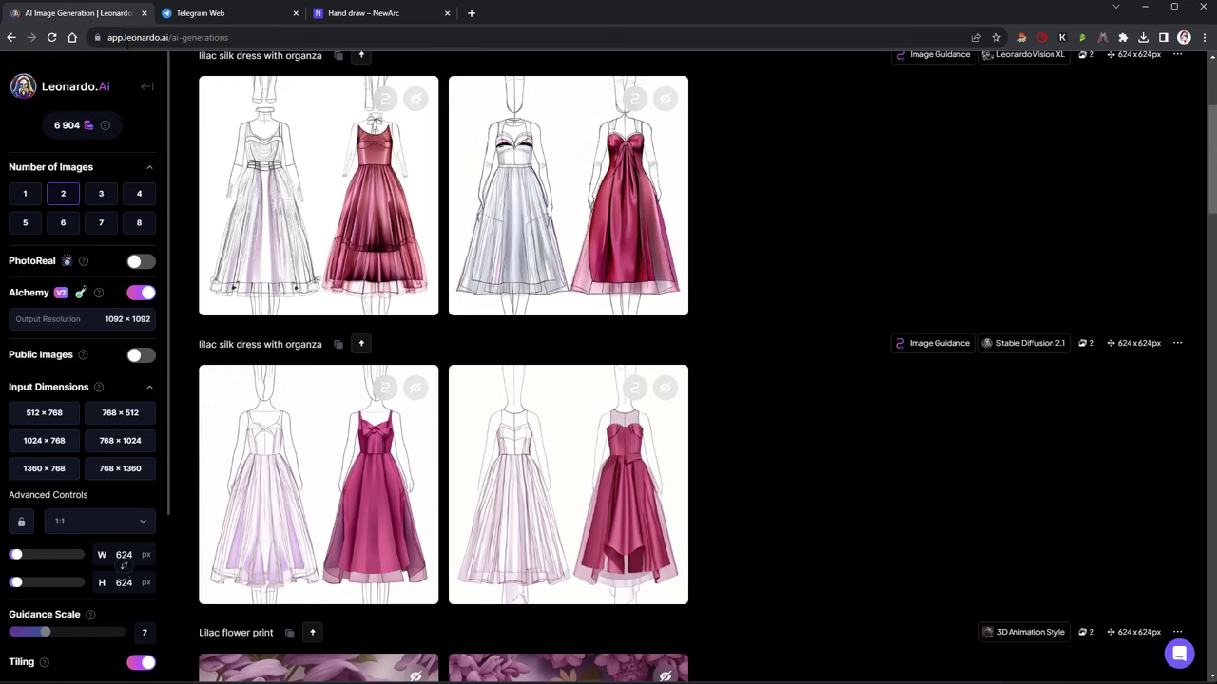
pyautogui.scroll(2, 698, 329)
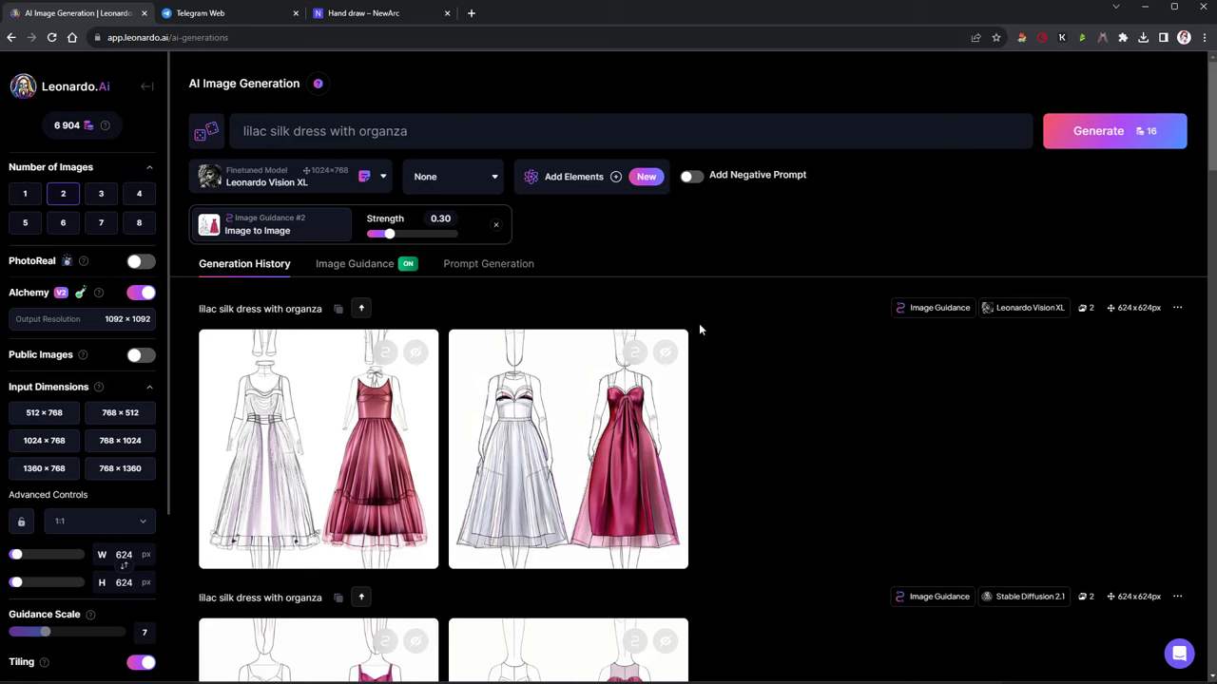
pyautogui.click(394, 17)
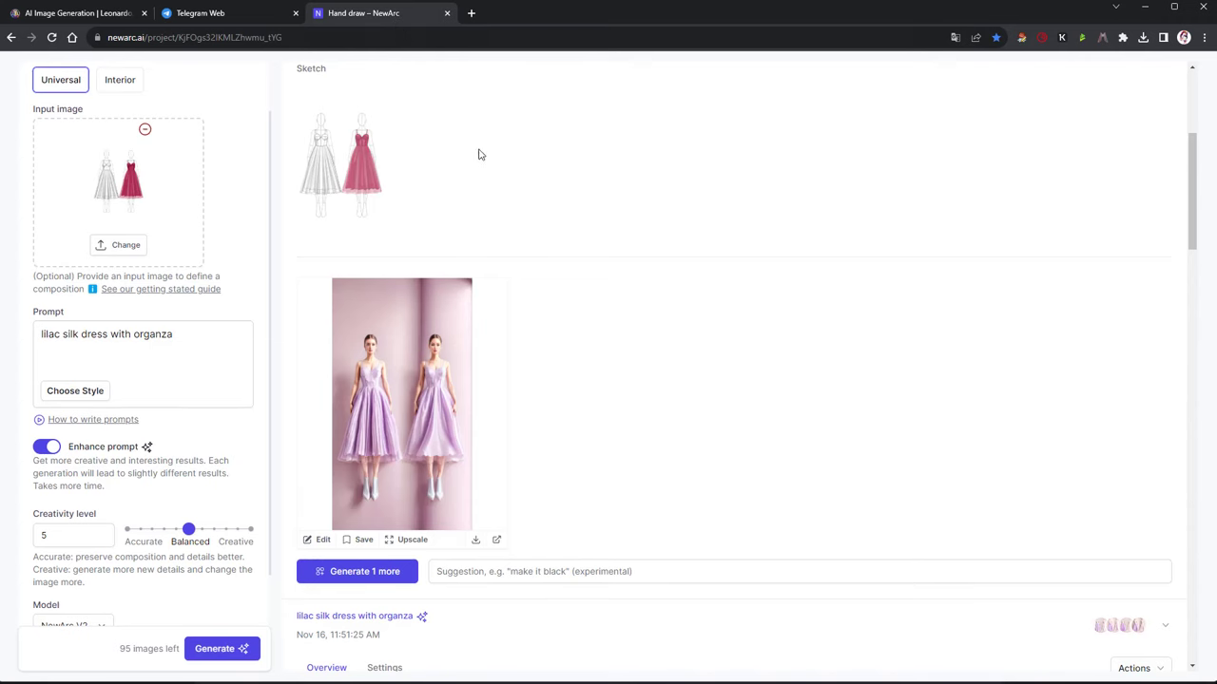